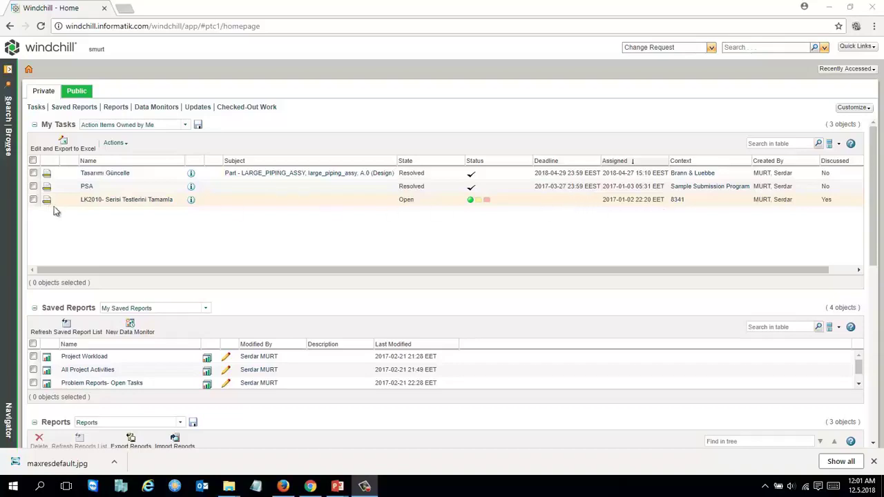
Switch My Tasks to the 'Action Items Created by Me' view and scroll through its 428 items.
{"action": "left_click", "coordinate": [184, 125]}
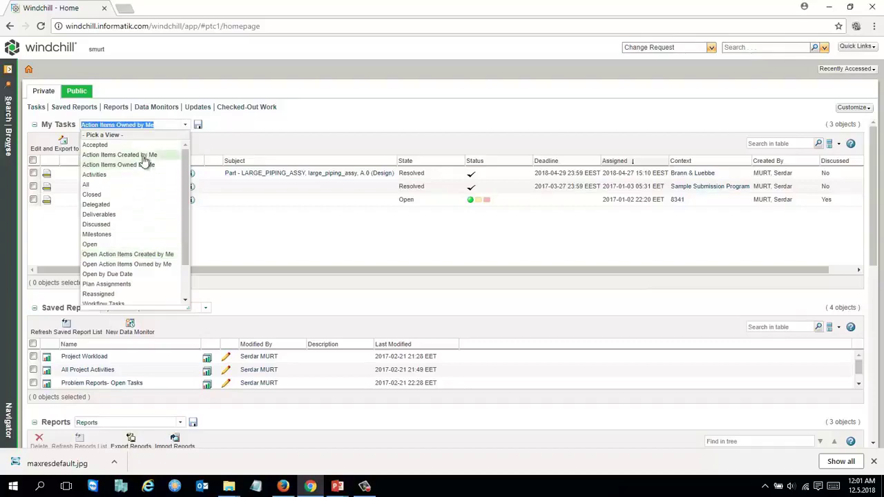
{"action": "left_click", "coordinate": [147, 156]}
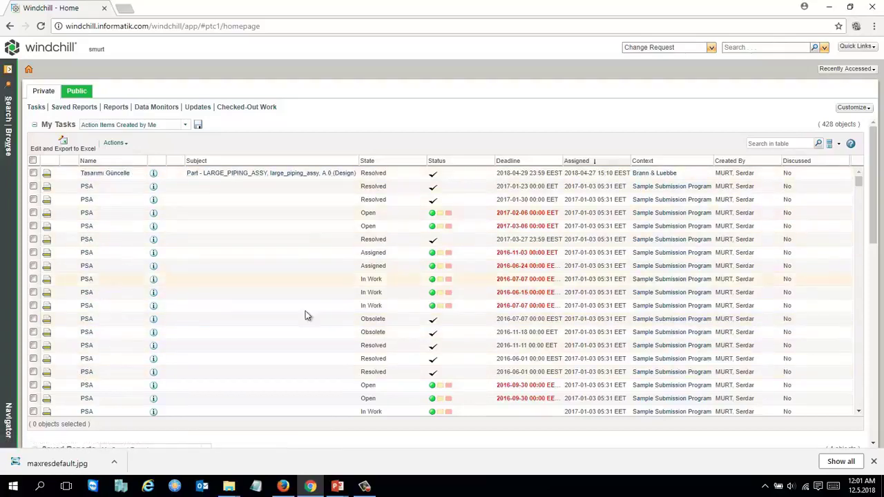
{"action": "scroll", "coordinate": [139, 290], "scroll_direction": "down", "scroll_amount": 10}
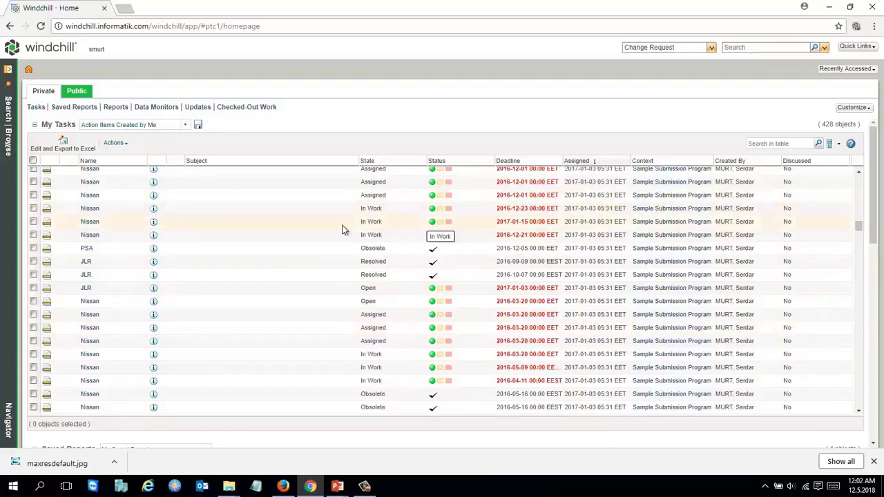
{"action": "scroll", "coordinate": [759, 221], "scroll_direction": "up", "scroll_amount": 3}
{"action": "scroll", "coordinate": [725, 207], "scroll_direction": "up", "scroll_amount": 3}
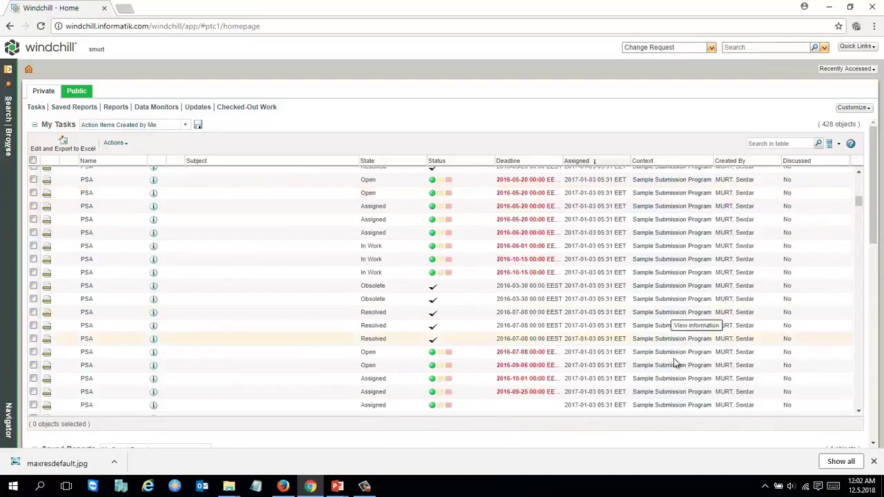
{"action": "left_click_drag", "start_coordinate": [859, 200], "coordinate": [343, 146]}
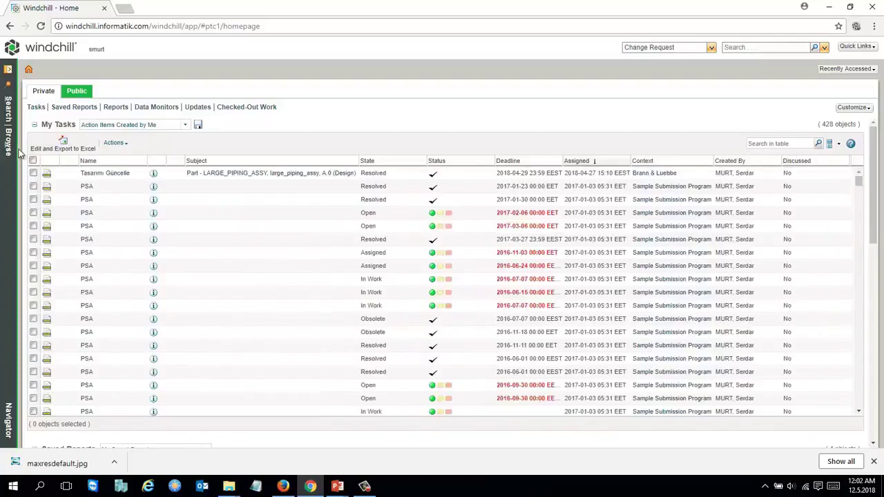
{"action": "left_click", "coordinate": [185, 126]}
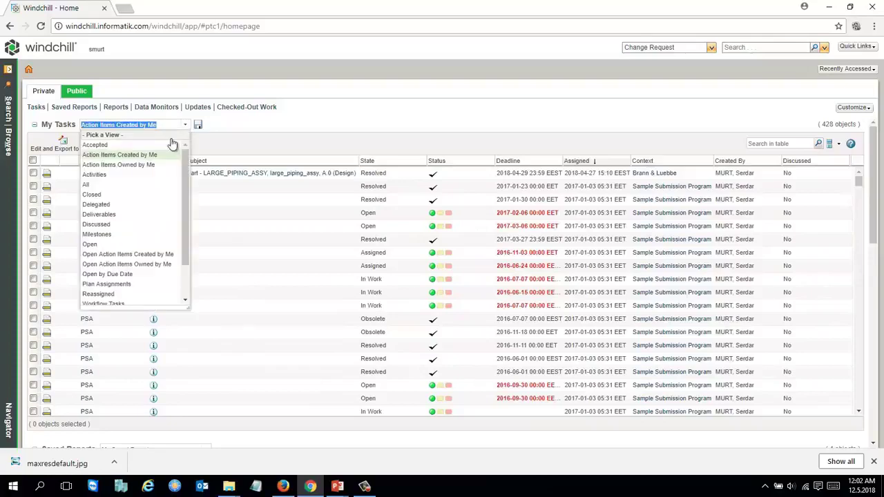
Filter My Tasks to show only the 148 open tasks.
{"action": "left_click", "coordinate": [133, 243]}
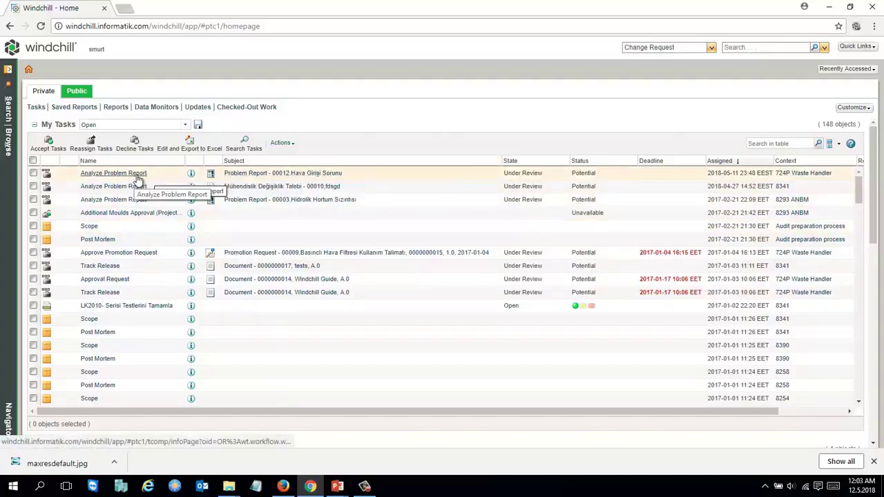
Open the Analyze Problem Report task for report 00012 and view its air_intake.jpg attachment.
{"action": "left_click", "coordinate": [115, 173]}
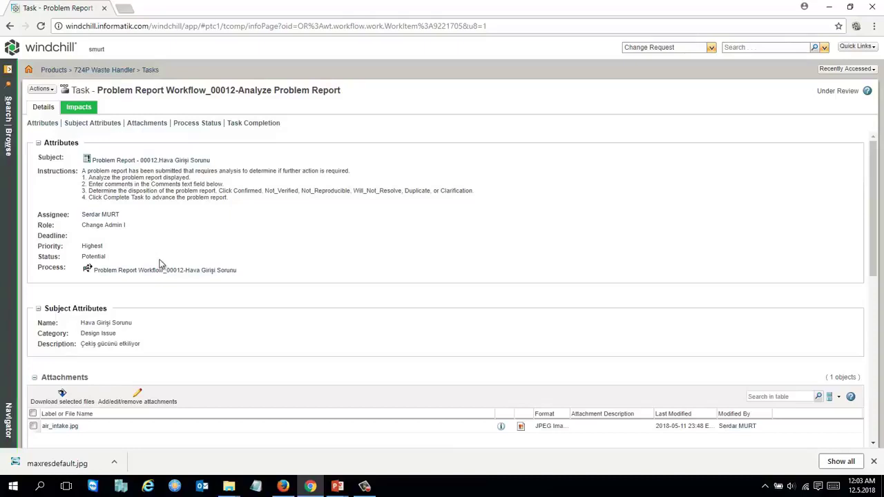
{"action": "scroll", "coordinate": [159, 262], "scroll_direction": "down", "scroll_amount": 4}
{"action": "scroll", "coordinate": [136, 270], "scroll_direction": "up", "scroll_amount": 2}
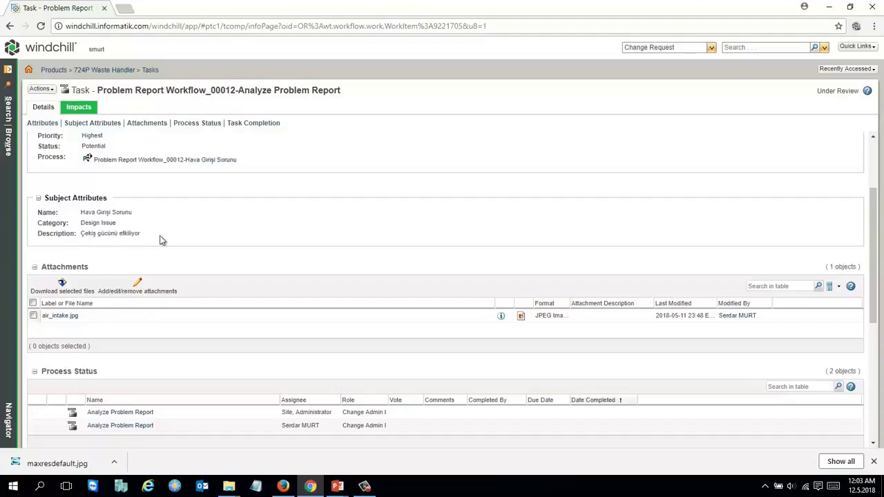
{"action": "scroll", "coordinate": [192, 255], "scroll_direction": "down", "scroll_amount": 1}
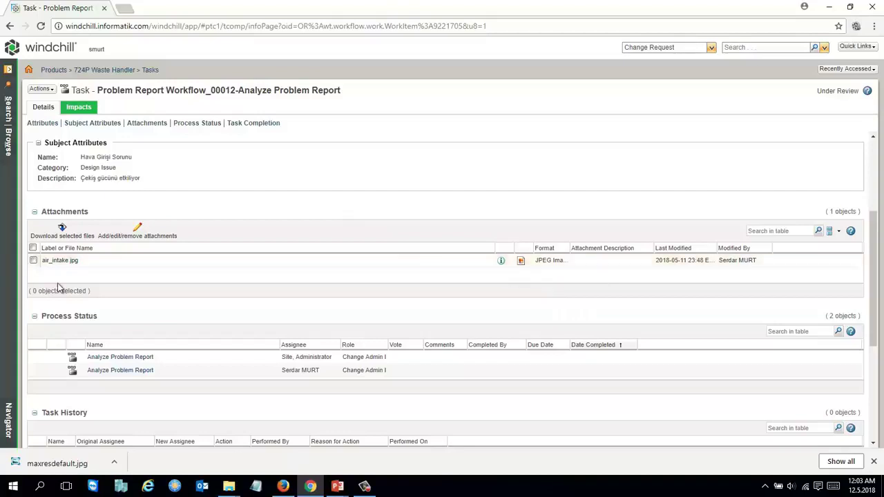
{"action": "left_click", "coordinate": [522, 260]}
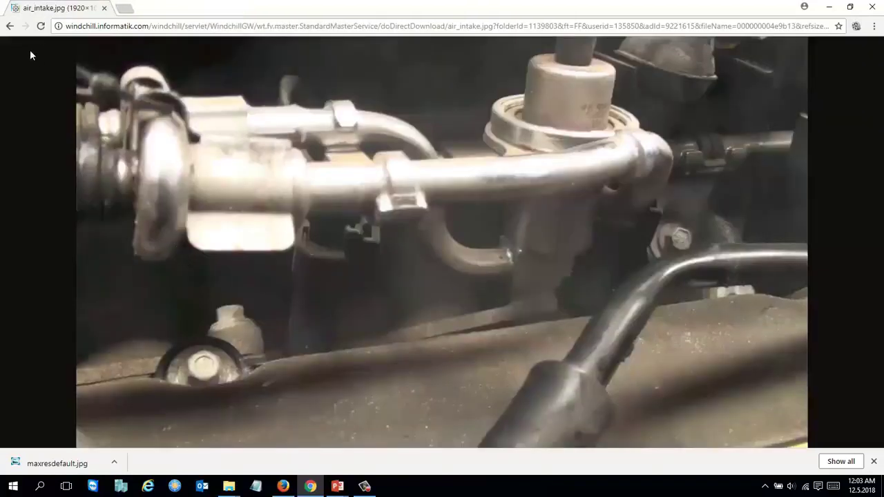
Go back to the task page and review it down to the Task Completion routing options.
{"action": "left_click", "coordinate": [8, 27]}
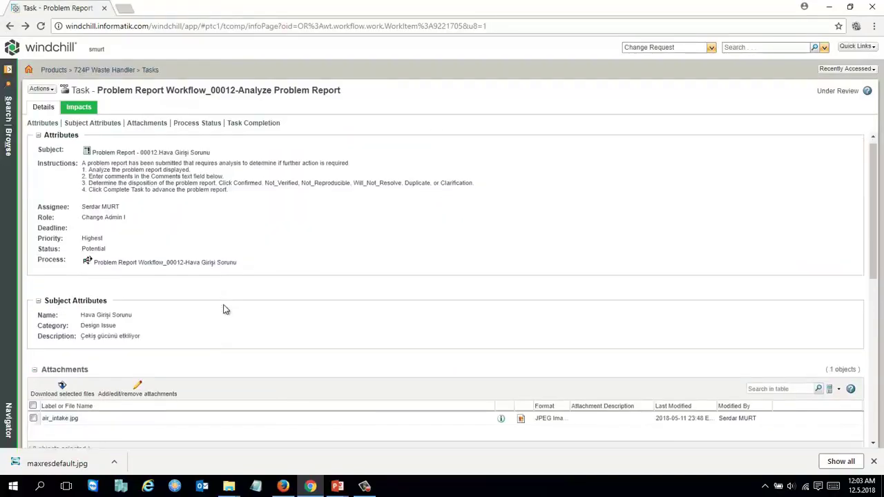
{"action": "scroll", "coordinate": [223, 311], "scroll_direction": "down", "scroll_amount": 4}
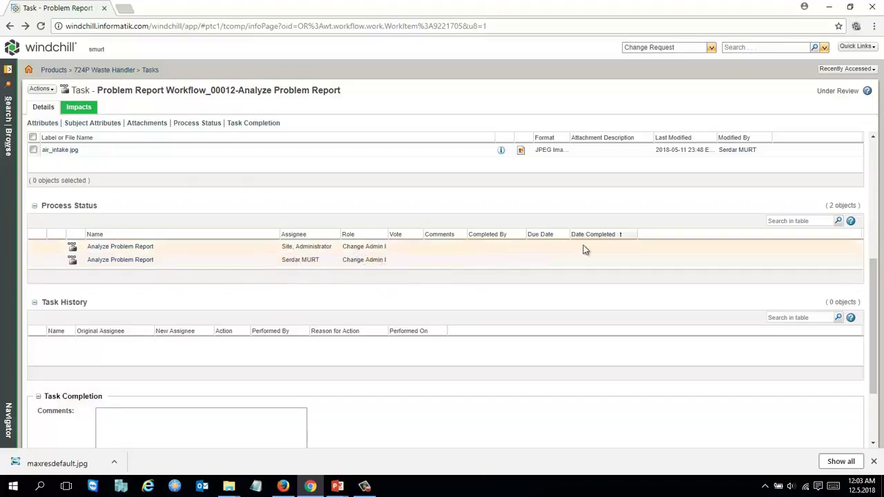
{"action": "scroll", "coordinate": [330, 364], "scroll_direction": "down", "scroll_amount": 1}
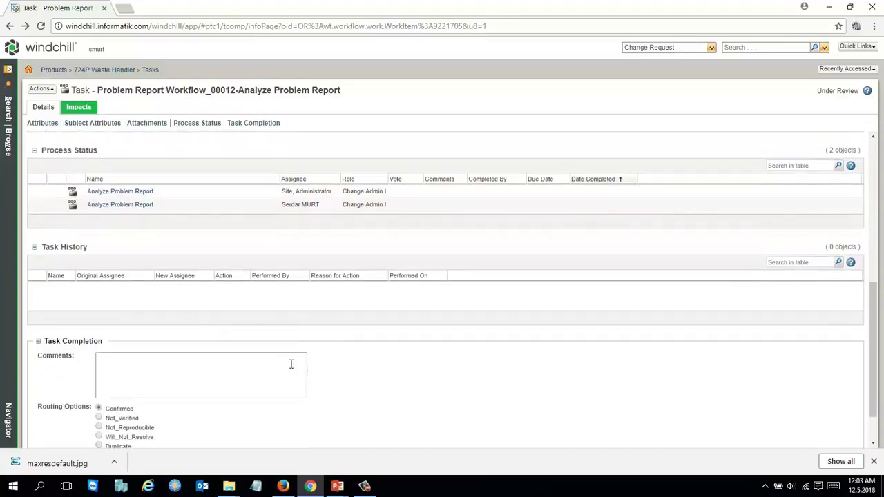
{"action": "scroll", "coordinate": [204, 377], "scroll_direction": "down", "scroll_amount": 1}
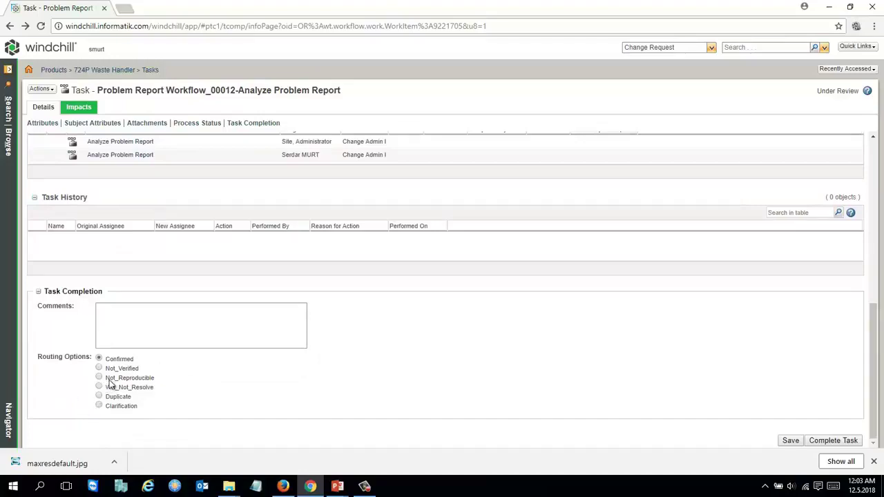
{"action": "scroll", "coordinate": [110, 384], "scroll_direction": "up", "scroll_amount": 10}
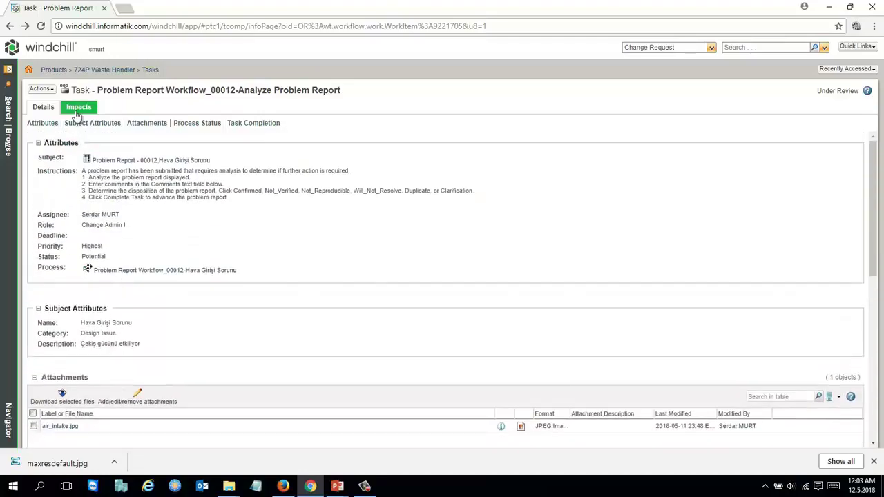
Open the Hava Girişi Problemi annotation from the Impacts tab and launch it in Creo View.
{"action": "left_click", "coordinate": [77, 109]}
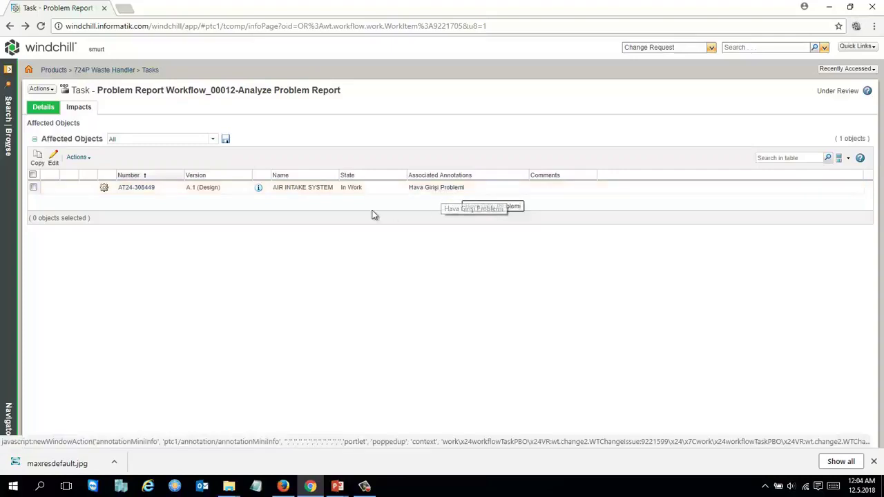
{"action": "left_click", "coordinate": [455, 190]}
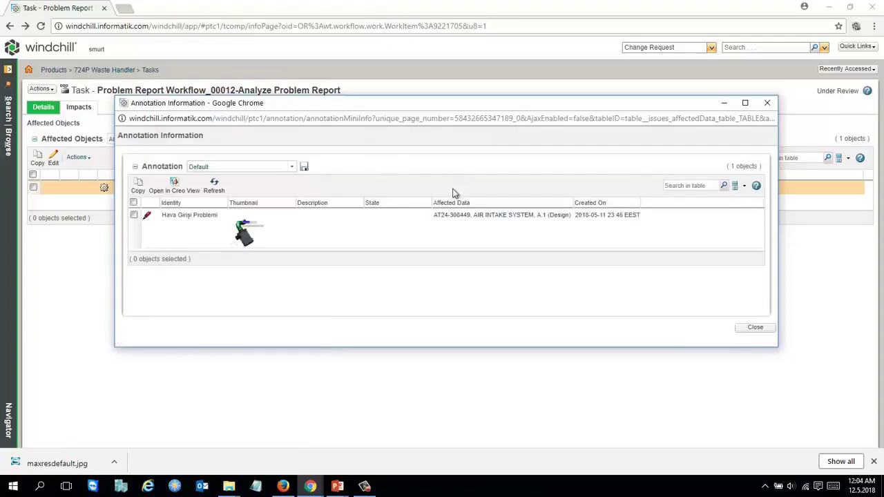
{"action": "left_click", "coordinate": [245, 232]}
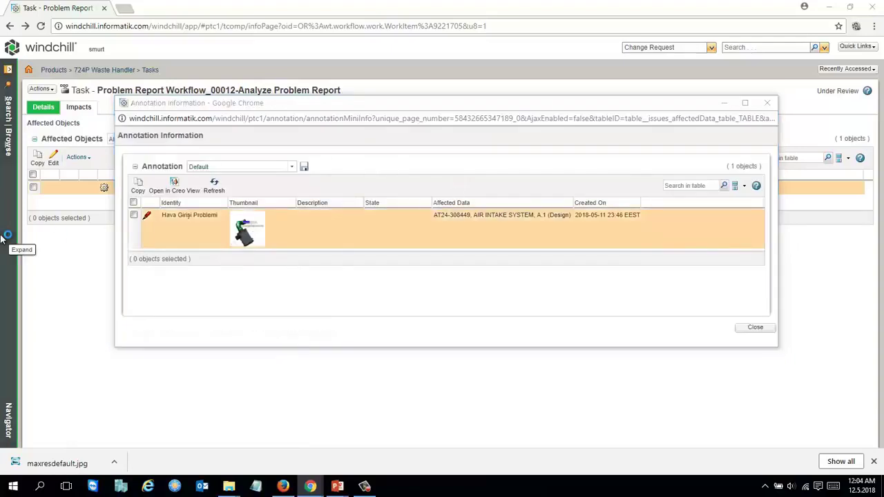
{"action": "left_click", "coordinate": [486, 321]}
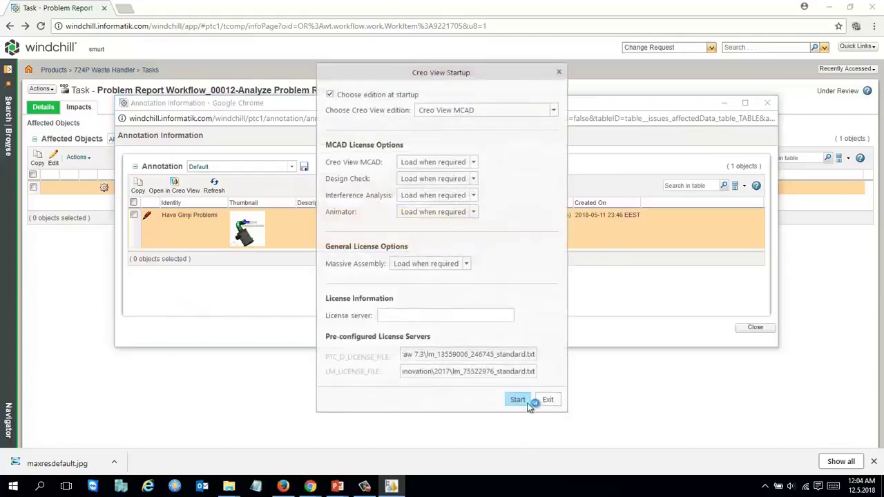
In Creo View MCAD, zoom and orbit to the 139.700 mm diameter markup, then close the viewer.
{"action": "left_click", "coordinate": [503, 400]}
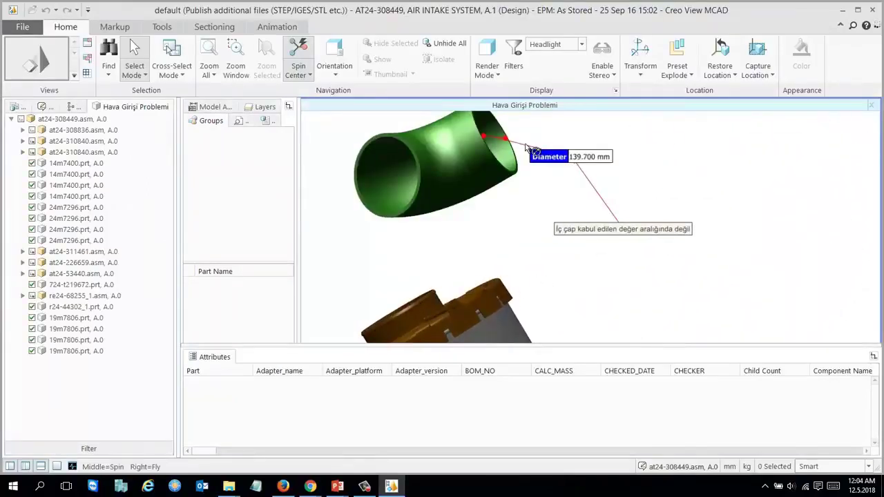
{"action": "scroll", "coordinate": [630, 266], "scroll_direction": "down", "scroll_amount": 3}
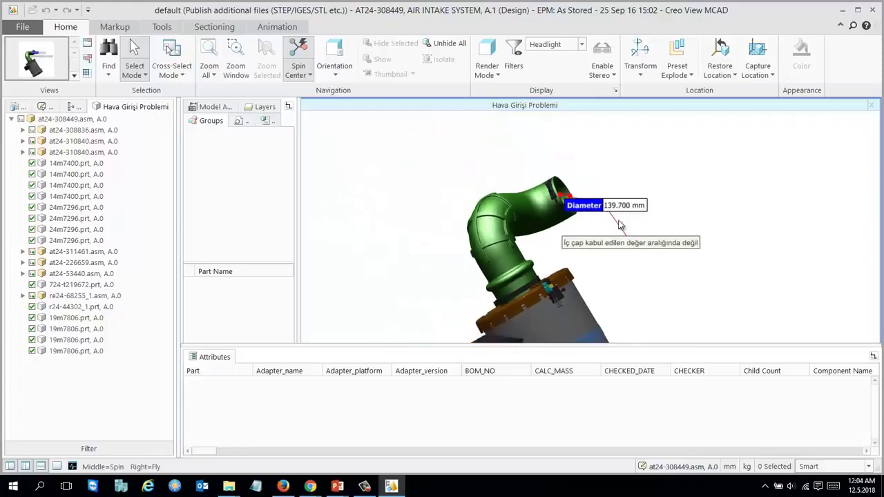
{"action": "middle_click_drag", "start_coordinate": [630, 267], "coordinate": [525, 207]}
{"action": "left_click", "coordinate": [874, 10]}
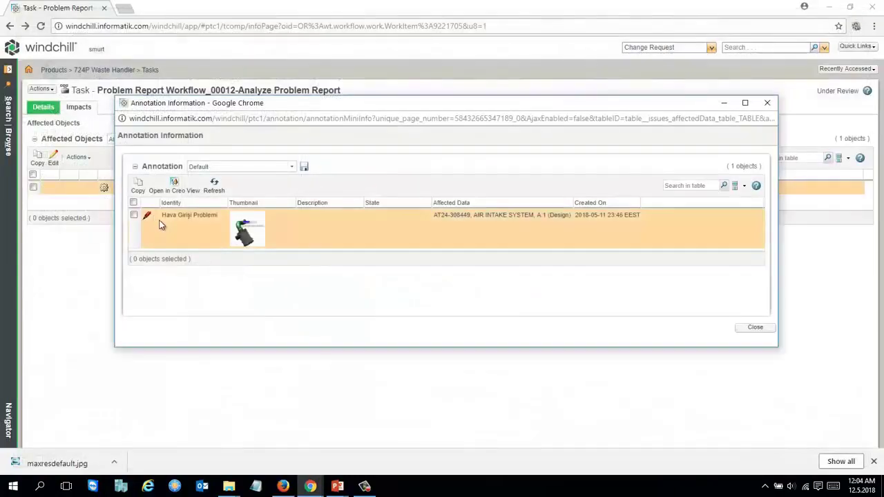
Complete the task as Confirmed with the comment 'Degişik talebinin açılması için rica'.
{"action": "left_click", "coordinate": [755, 329]}
{"action": "left_click", "coordinate": [29, 69]}
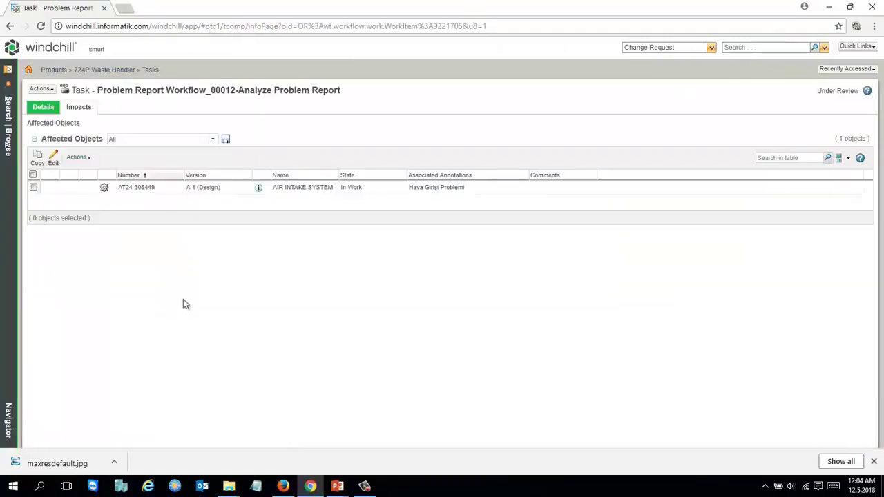
{"action": "left_click", "coordinate": [43, 107]}
{"action": "scroll", "coordinate": [202, 250], "scroll_direction": "down", "scroll_amount": 5}
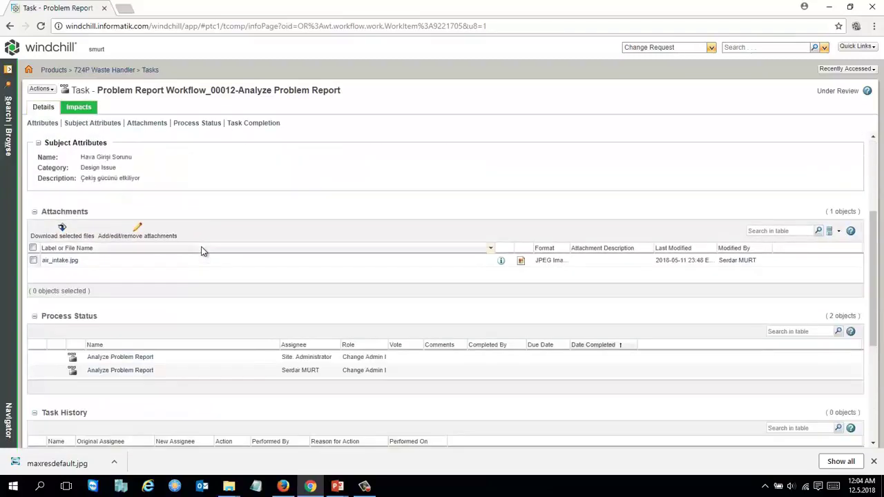
{"action": "scroll", "coordinate": [125, 422], "scroll_direction": "down", "scroll_amount": 1}
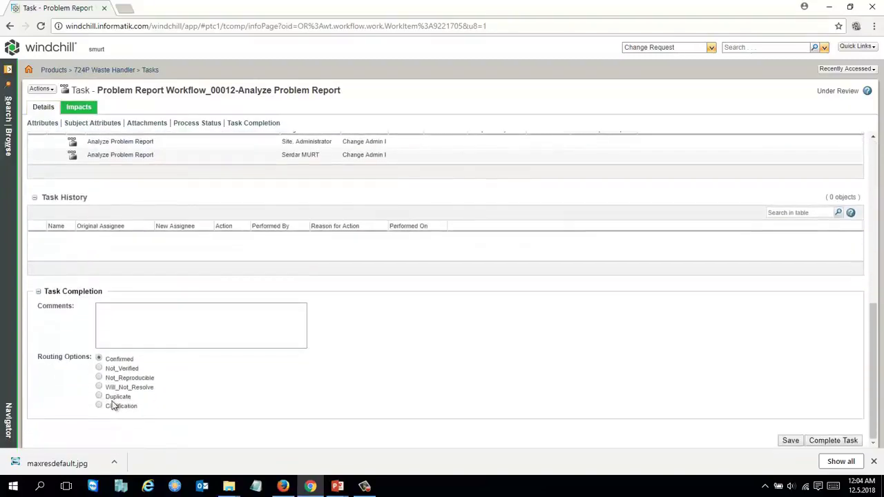
{"action": "left_click", "coordinate": [132, 320]}
{"action": "type", "text": "Degişik "}
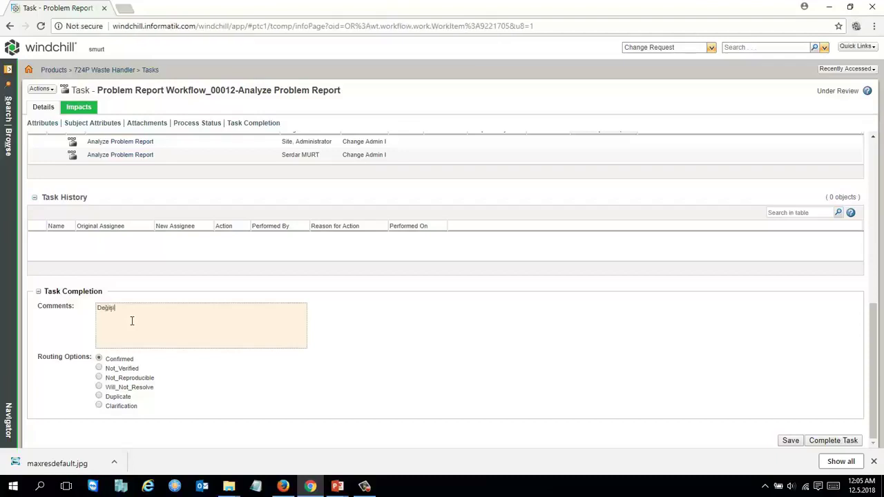
{"action": "type", "text": "talebinin açılması için rica"}
{"action": "left_click", "coordinate": [821, 442]}
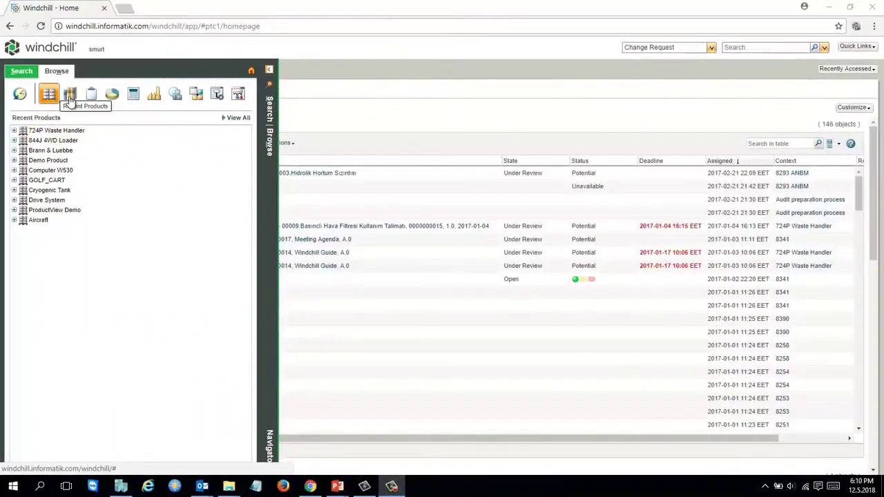
Cycle the browse panel through recent libraries, projects and programs, ending on Recent Products.
{"action": "left_click", "coordinate": [69, 96]}
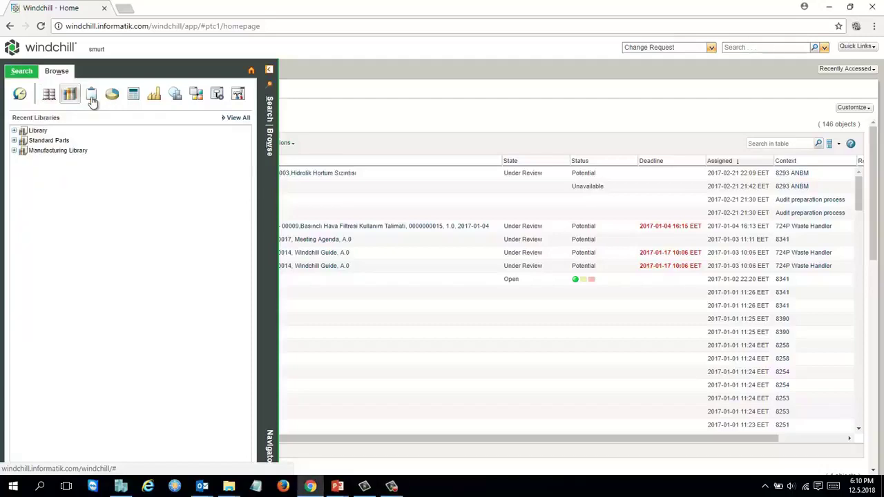
{"action": "left_click", "coordinate": [92, 98]}
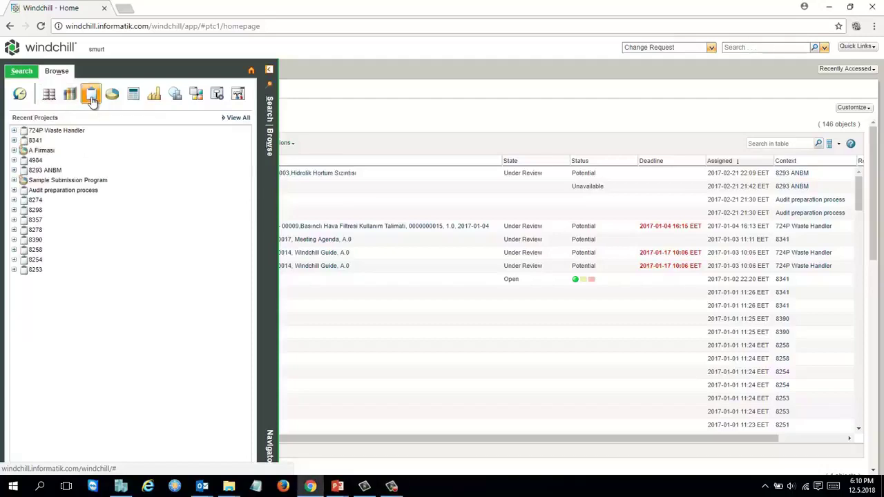
{"action": "left_click", "coordinate": [112, 95]}
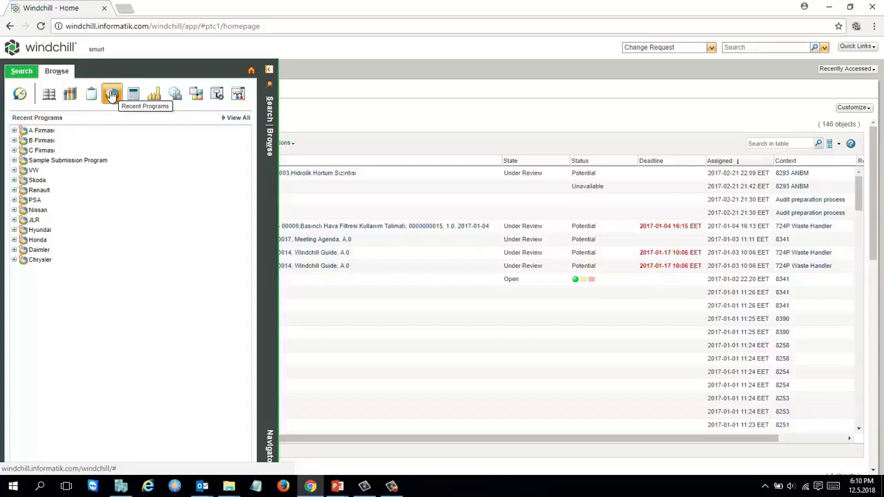
{"action": "left_click", "coordinate": [48, 95]}
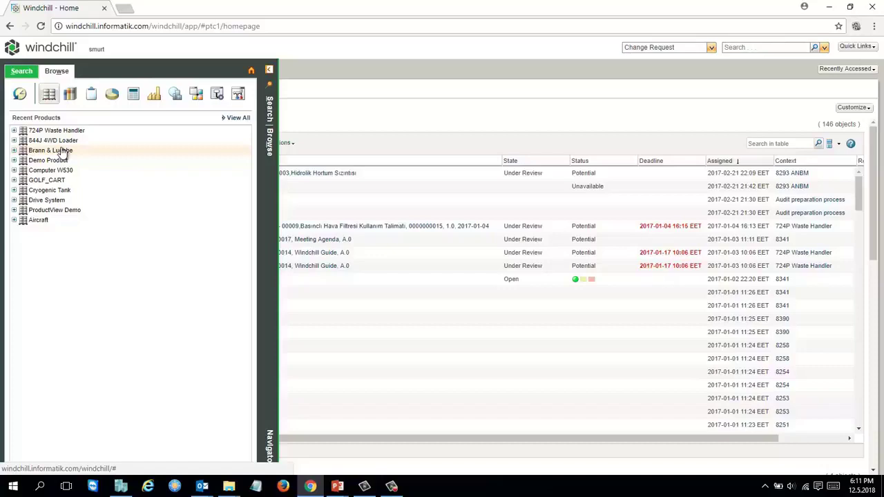
Check the 724P Waste Handler team roles, go to its product page, and show Recent Libraries.
{"action": "left_click", "coordinate": [14, 130]}
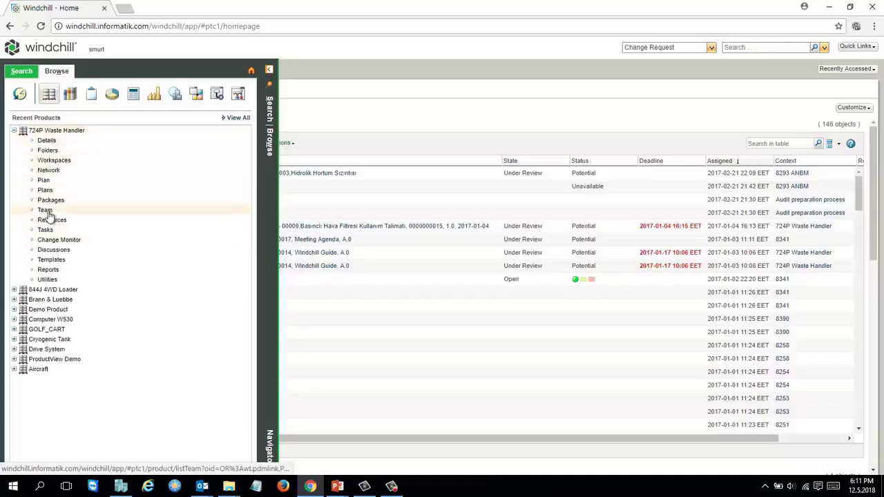
{"action": "left_click", "coordinate": [45, 211]}
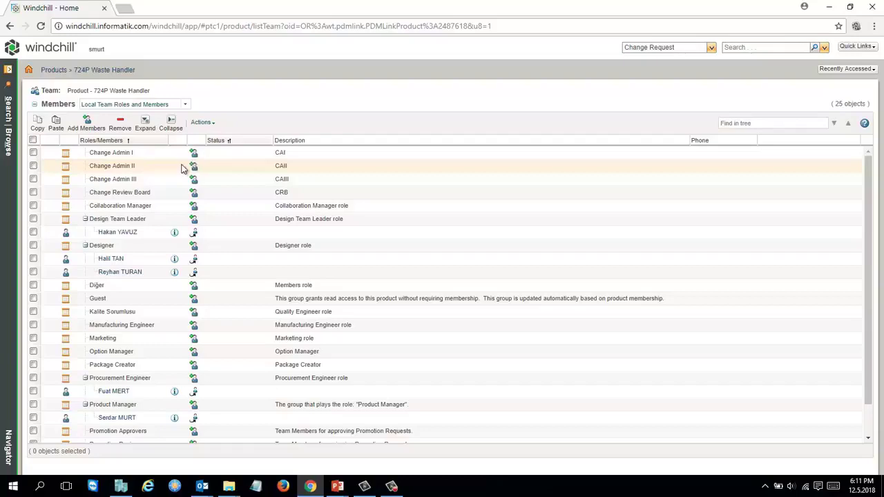
{"action": "left_click", "coordinate": [123, 71]}
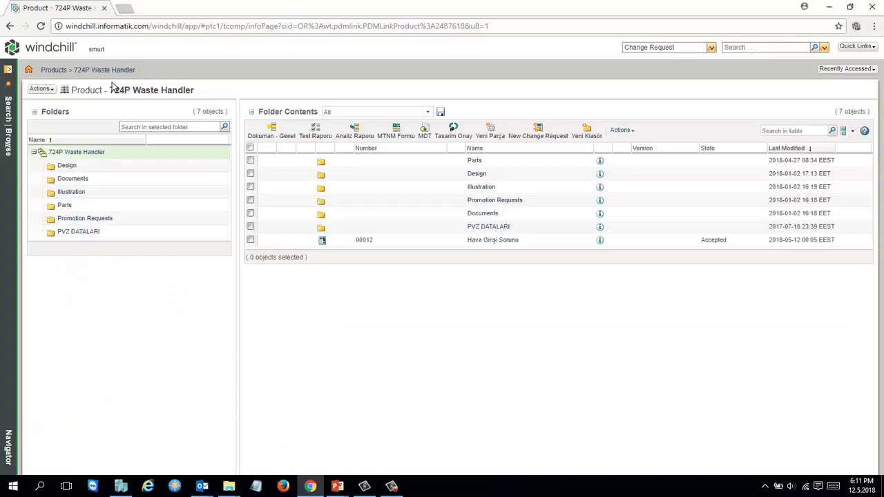
{"action": "left_click", "coordinate": [8, 78]}
{"action": "left_click", "coordinate": [71, 94]}
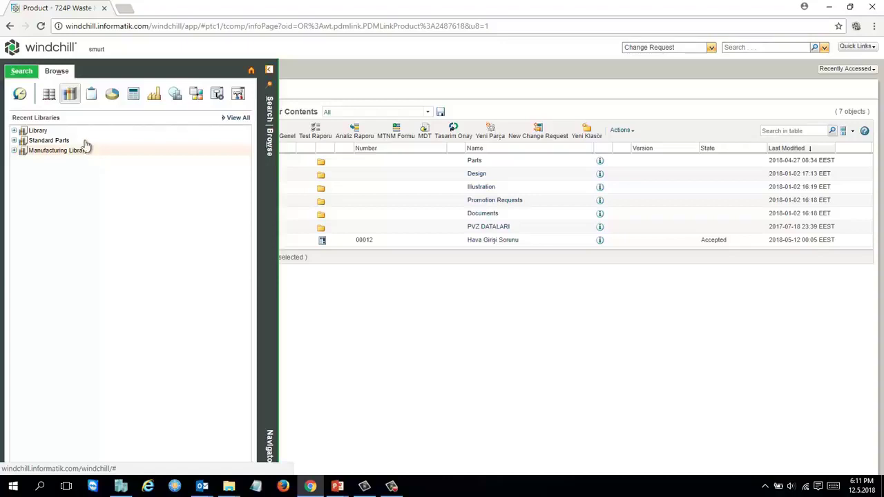
Switch the navigator to Recent Programs, expand A Firması and open its project network.
{"action": "left_click", "coordinate": [91, 94]}
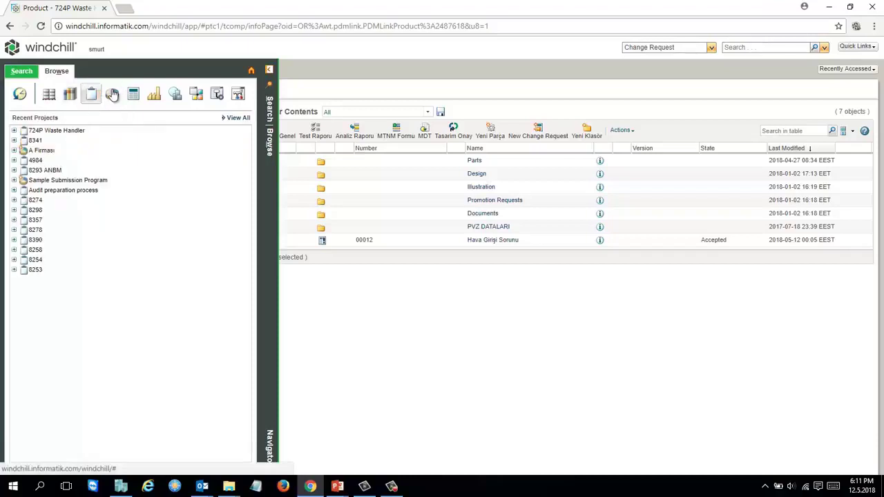
{"action": "left_click", "coordinate": [111, 94]}
{"action": "left_click", "coordinate": [90, 96]}
{"action": "left_click", "coordinate": [112, 94]}
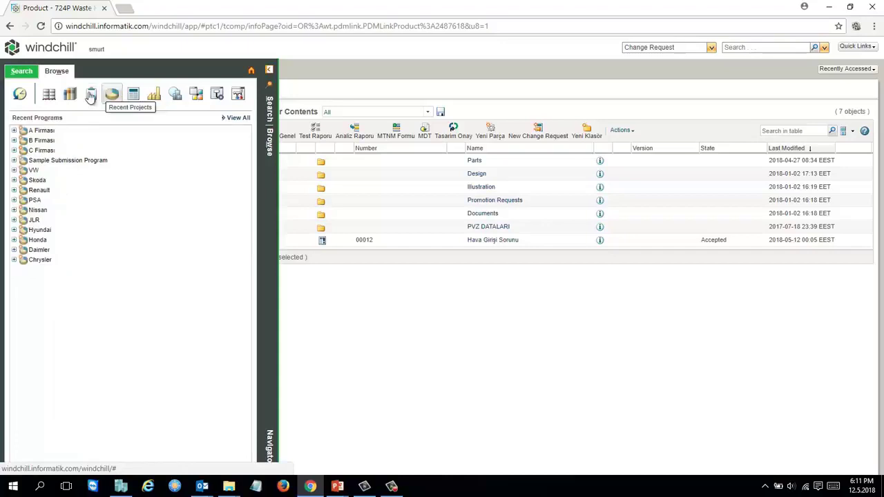
{"action": "left_click", "coordinate": [91, 95]}
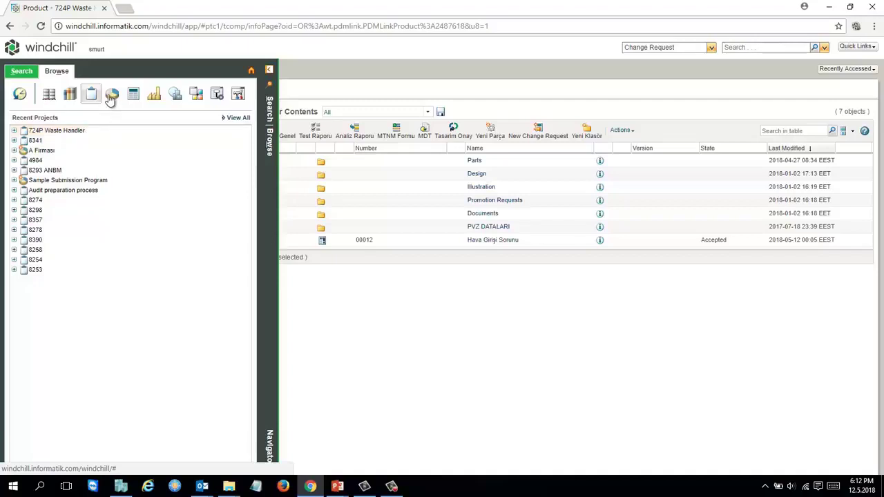
{"action": "left_click", "coordinate": [112, 94]}
{"action": "left_click", "coordinate": [43, 132]}
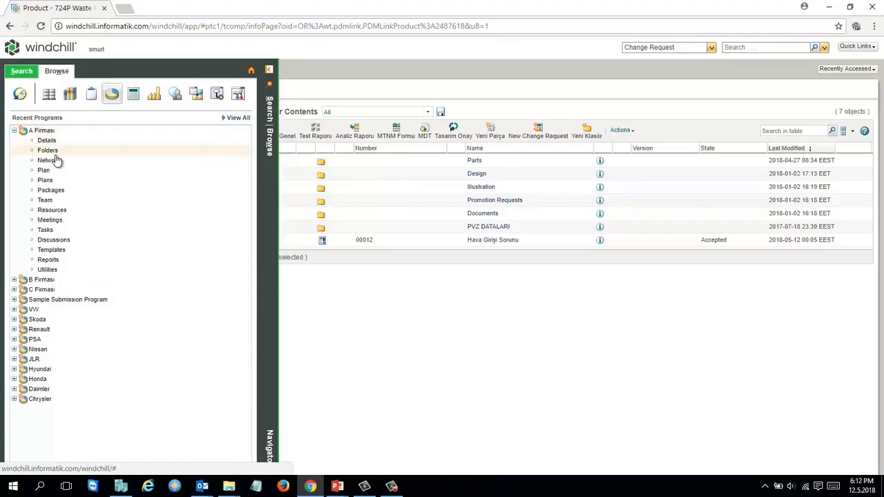
{"action": "left_click", "coordinate": [57, 160]}
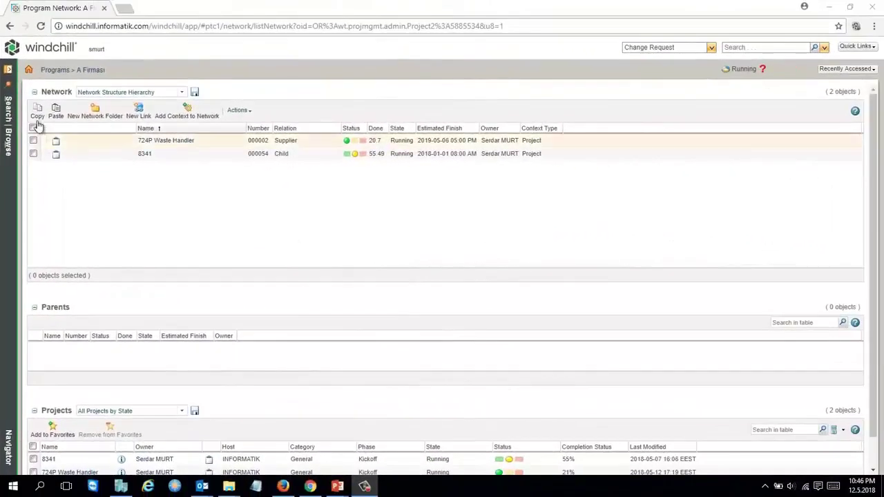
From Recent Projects, expand 724P Waste Handler and open its project details.
{"action": "left_click", "coordinate": [8, 81]}
{"action": "left_click", "coordinate": [90, 97]}
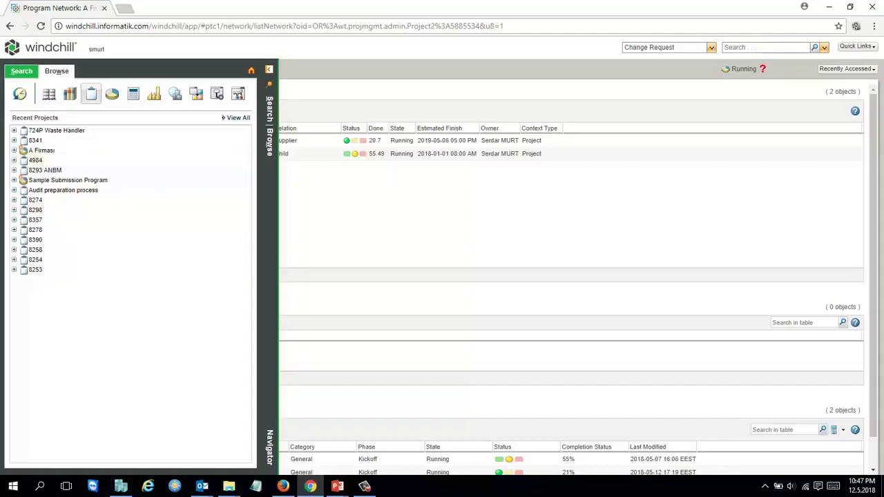
{"action": "left_click", "coordinate": [708, 47]}
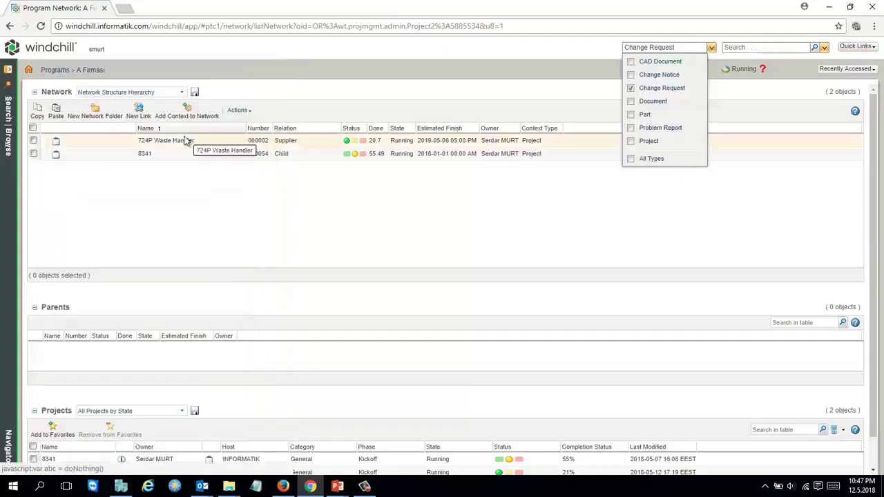
{"action": "left_click", "coordinate": [10, 72]}
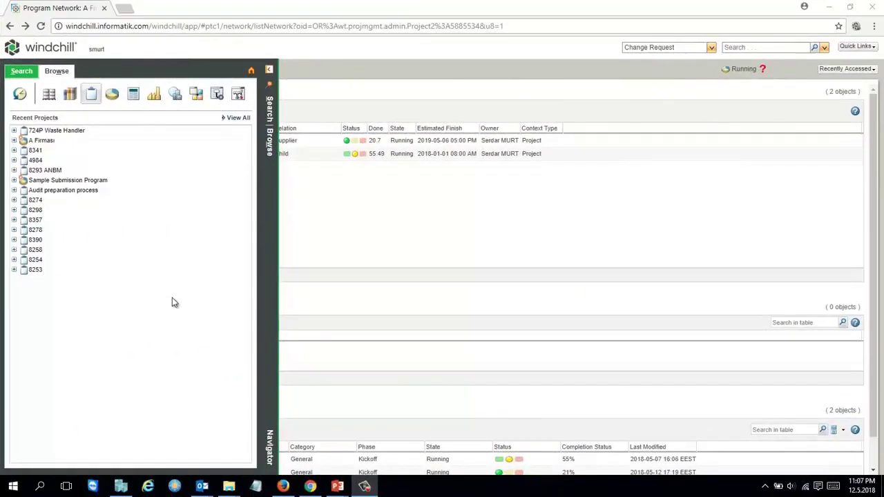
{"action": "left_click", "coordinate": [59, 132]}
{"action": "left_click", "coordinate": [56, 142]}
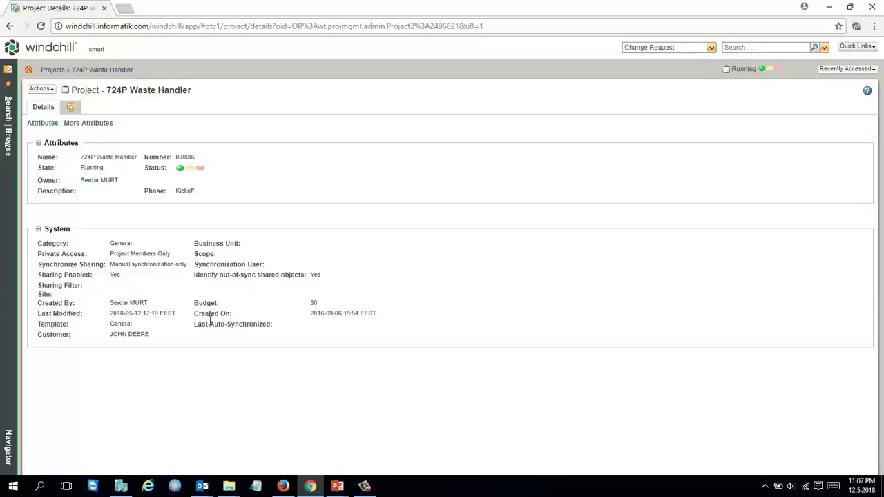
Highlight the project's Customer value on the details page and reopen the navigator.
{"action": "left_click_drag", "start_coordinate": [38, 334], "coordinate": [147, 337]}
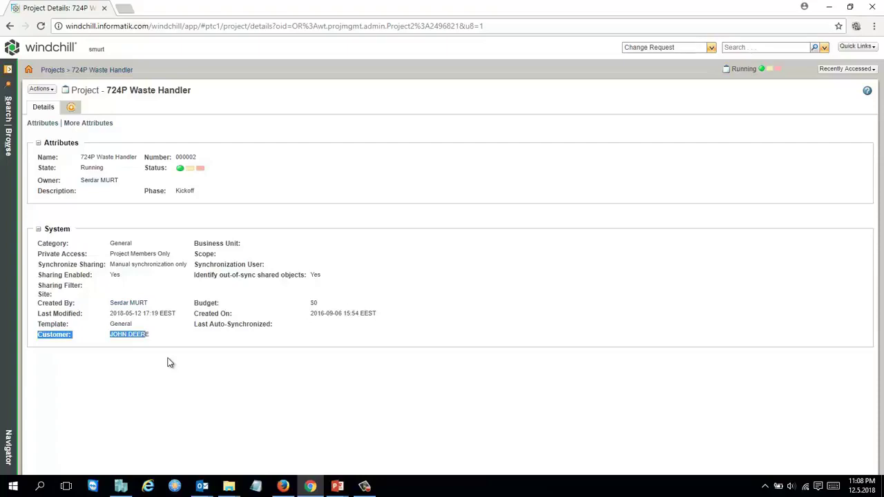
{"action": "left_click", "coordinate": [8, 71]}
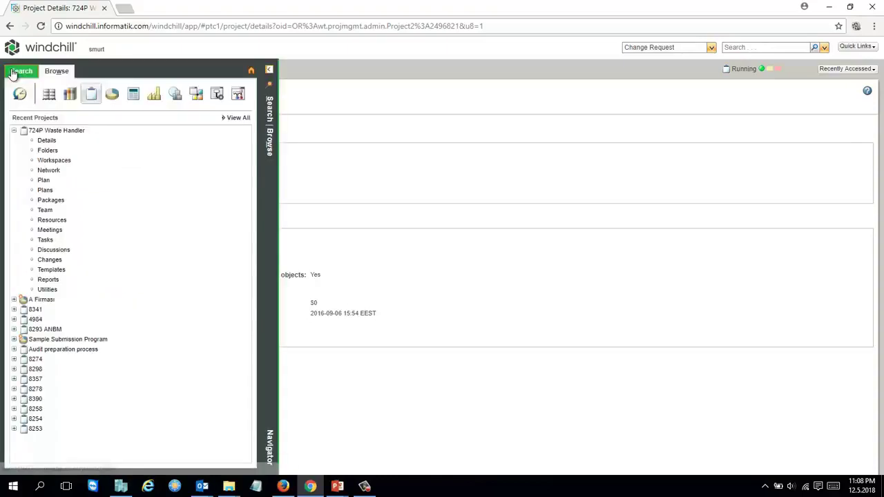
{"action": "left_click", "coordinate": [58, 150]}
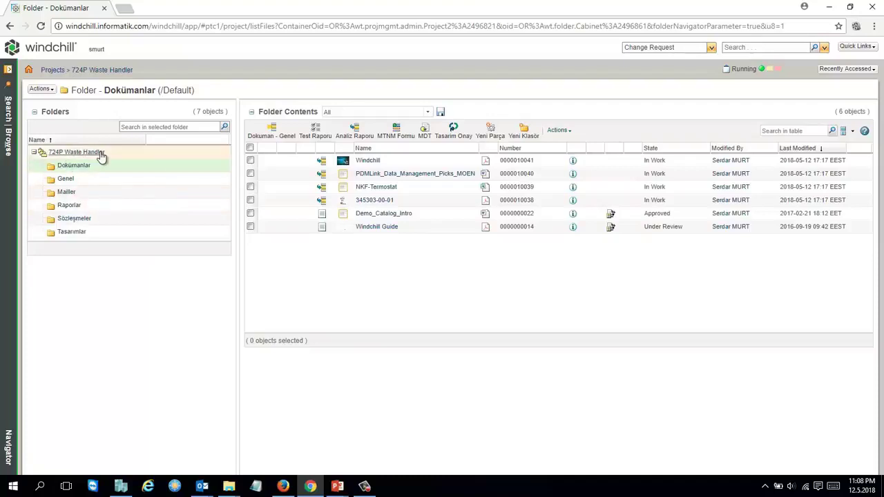
{"action": "left_click", "coordinate": [98, 153]}
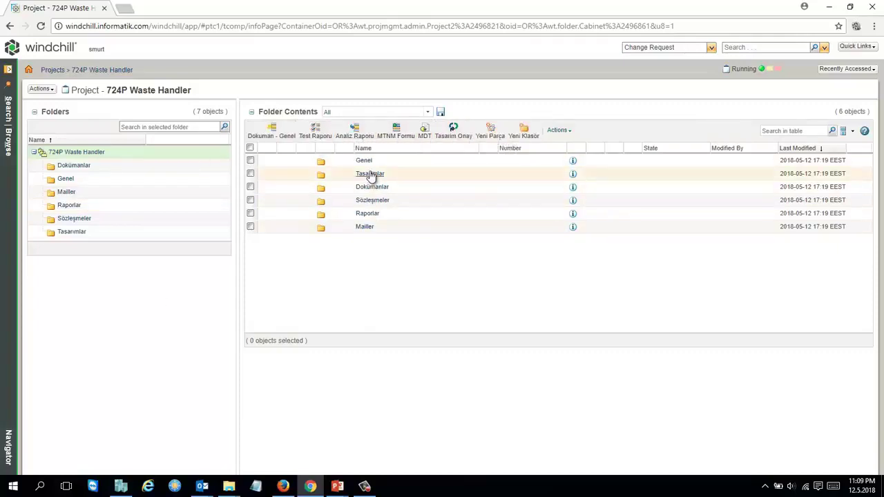
{"action": "left_click", "coordinate": [83, 166]}
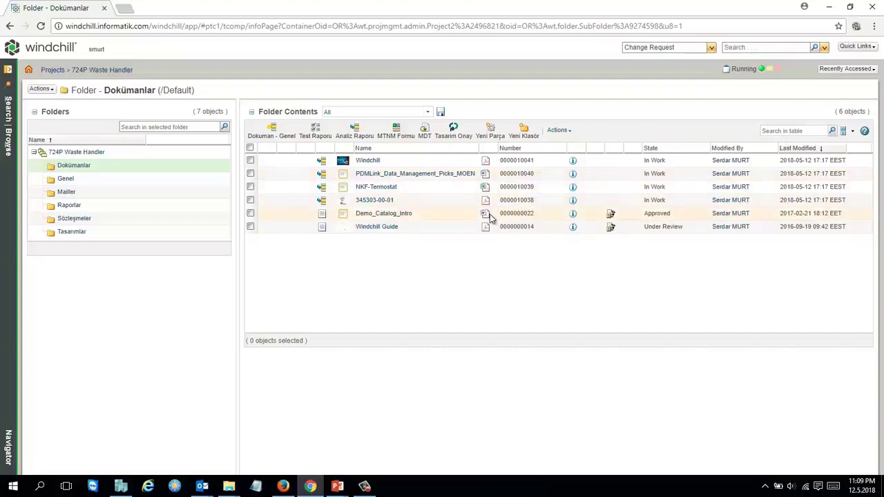
{"action": "left_click", "coordinate": [453, 174]}
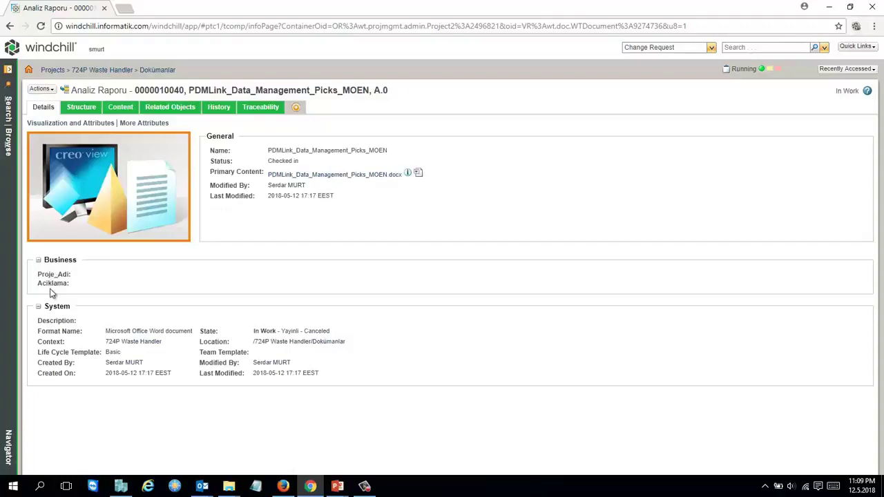
{"action": "left_click_drag", "start_coordinate": [43, 274], "coordinate": [186, 293]}
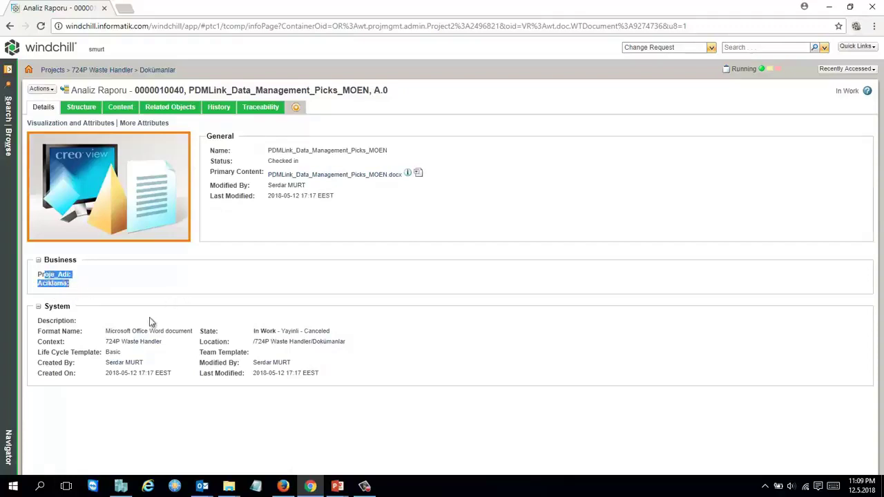
{"action": "left_click", "coordinate": [418, 173]}
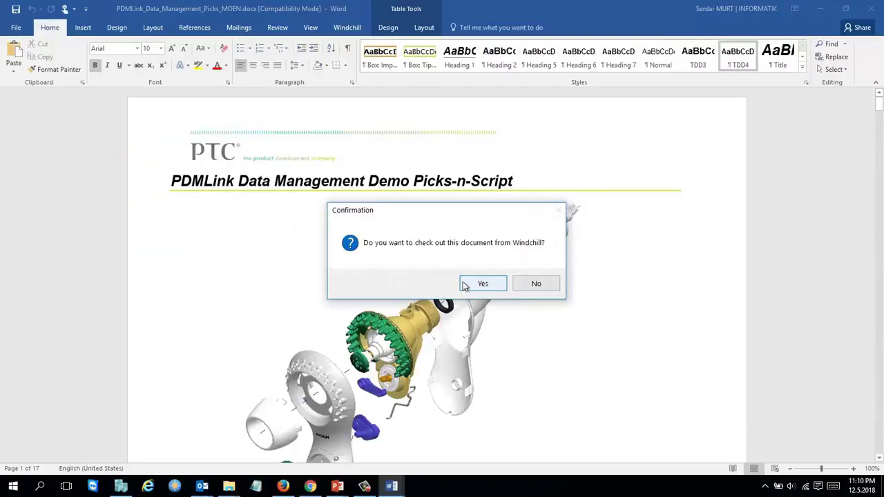
Check out the document and insert its Name attribute on a new line below the title.
{"action": "left_click", "coordinate": [501, 285]}
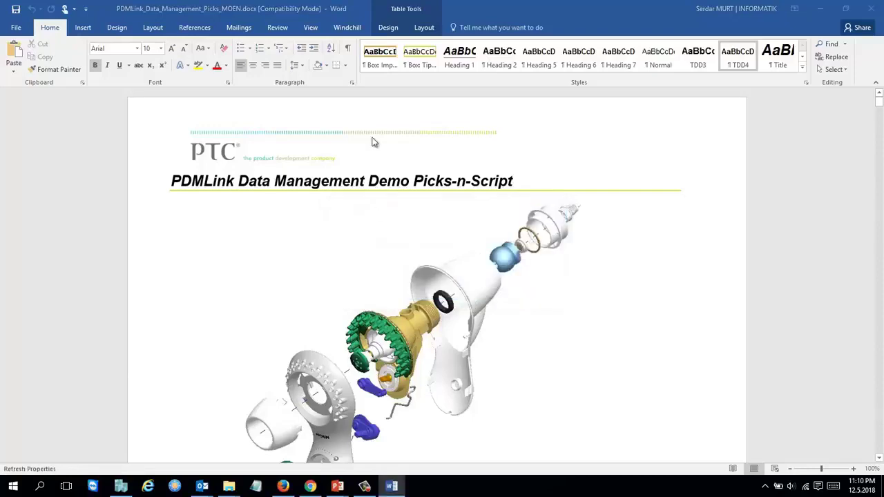
{"action": "left_click", "coordinate": [346, 27]}
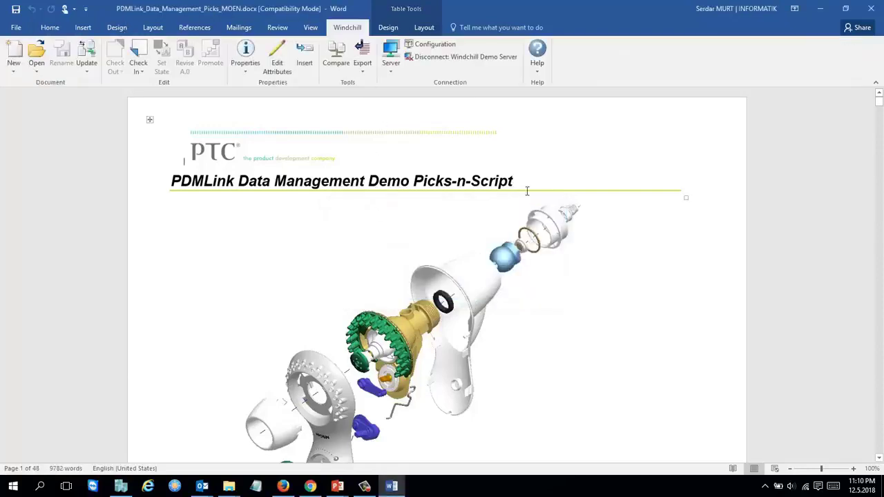
{"action": "left_click", "coordinate": [559, 182]}
{"action": "key", "text": "Return"}
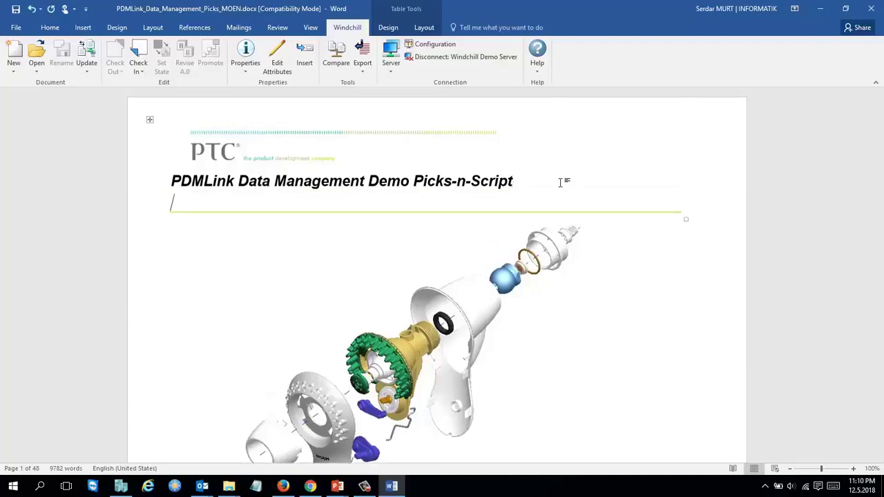
{"action": "left_click", "coordinate": [305, 50]}
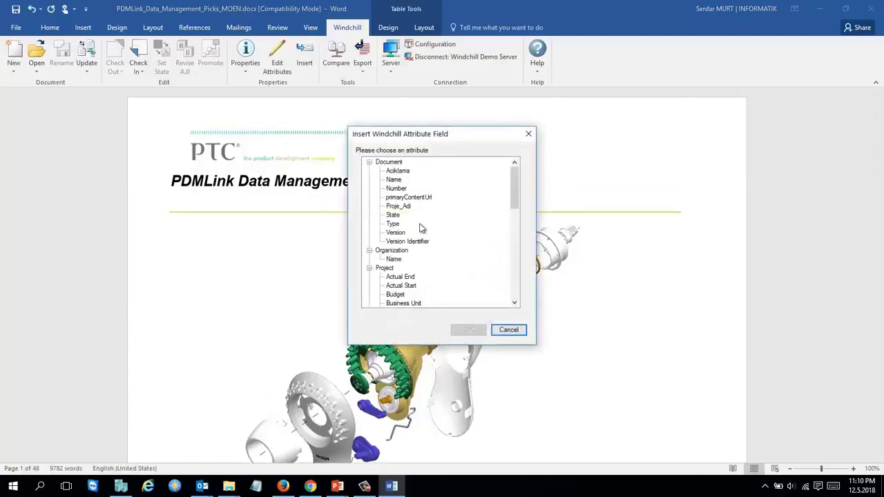
{"action": "left_click", "coordinate": [393, 179]}
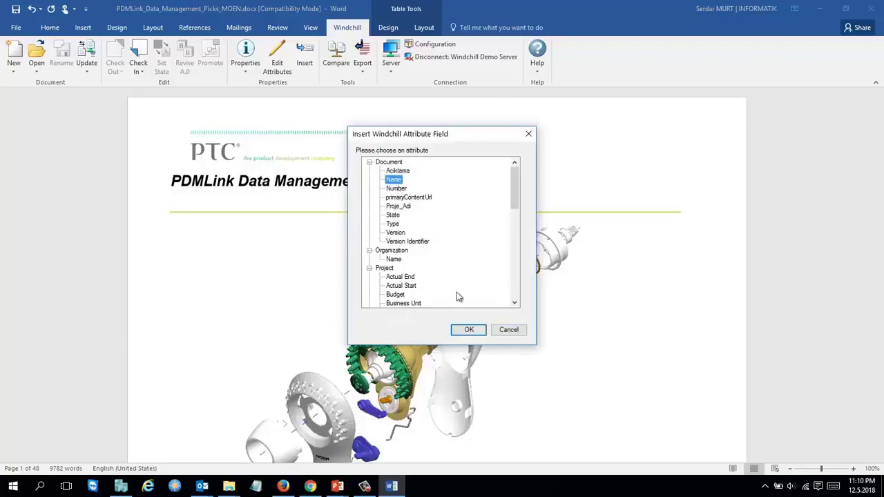
{"action": "left_click", "coordinate": [472, 329]}
{"action": "left_click", "coordinate": [490, 207]}
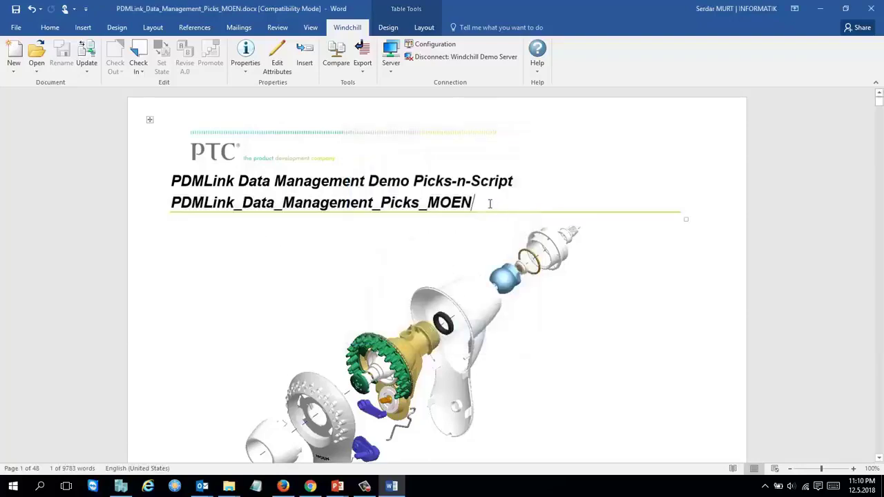
{"action": "key", "text": "Return"}
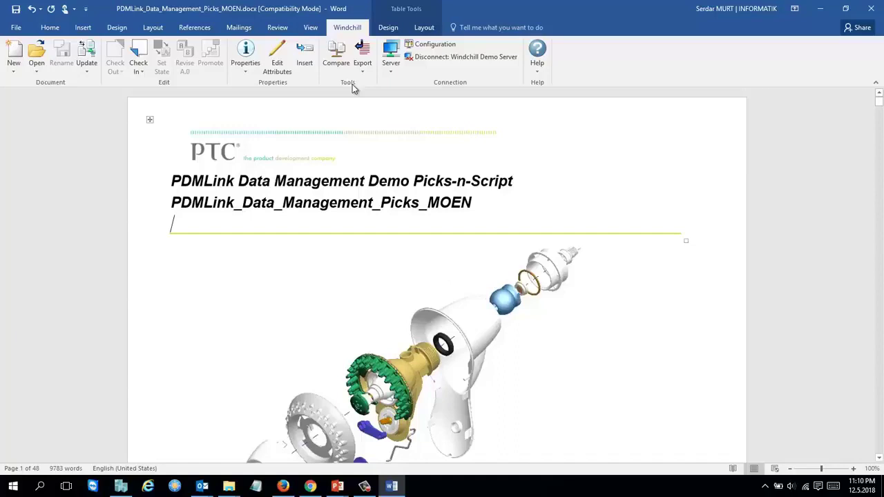
{"action": "left_click", "coordinate": [305, 54]}
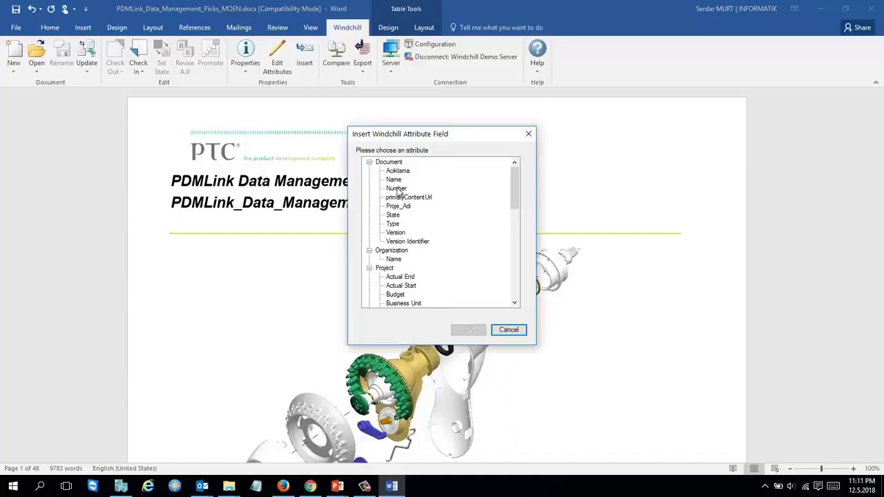
{"action": "left_click", "coordinate": [396, 189]}
{"action": "left_click", "coordinate": [469, 329]}
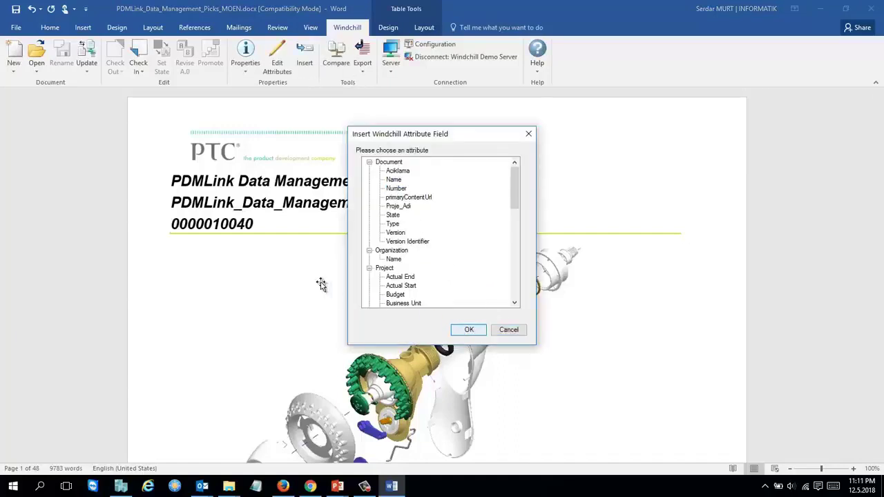
{"action": "left_click", "coordinate": [331, 235]}
{"action": "key", "text": "Return"}
{"action": "key", "text": "Return"}
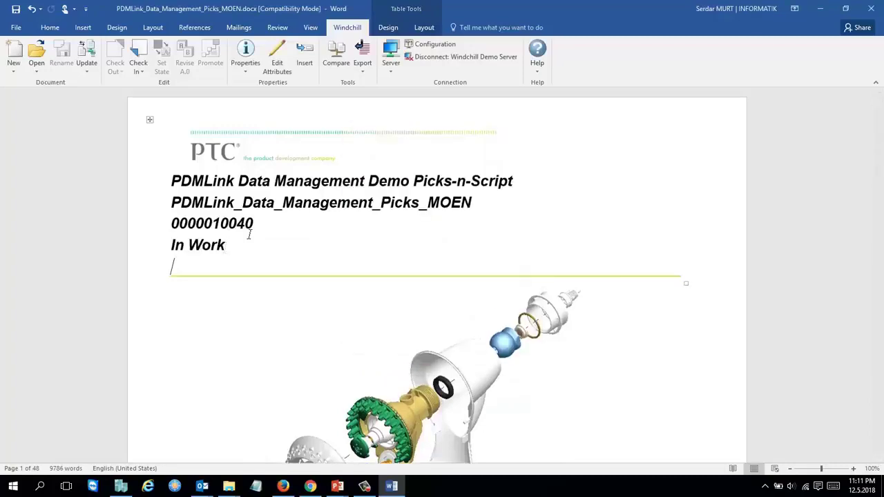
Add the Version attribute below In Work, type the author's name beneath it, and check in.
{"action": "left_click", "coordinate": [337, 54]}
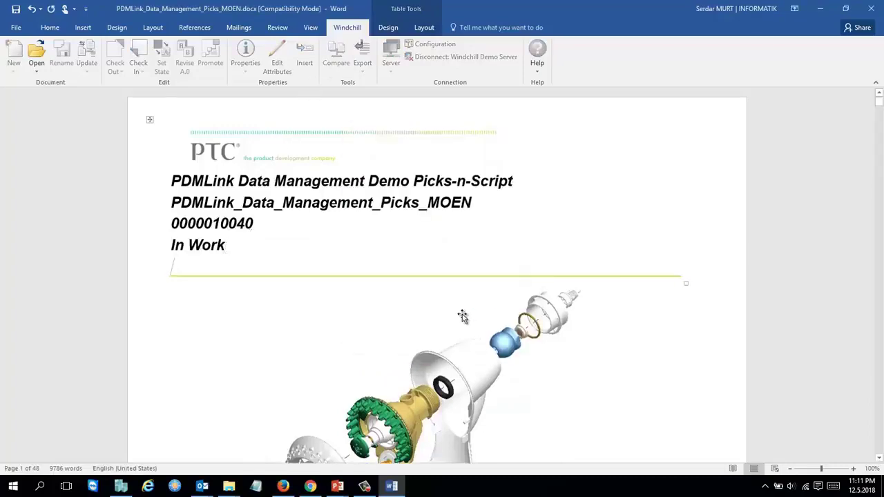
{"action": "left_click_drag", "start_coordinate": [515, 246], "coordinate": [525, 193]}
{"action": "left_click", "coordinate": [395, 232]}
{"action": "left_click", "coordinate": [469, 330]}
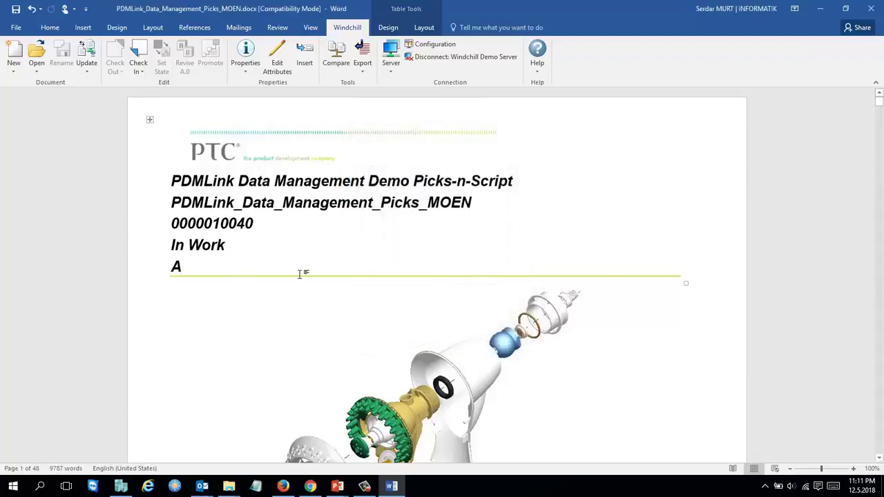
{"action": "key", "text": "Return"}
{"action": "type", "text": "Serdar MURT"}
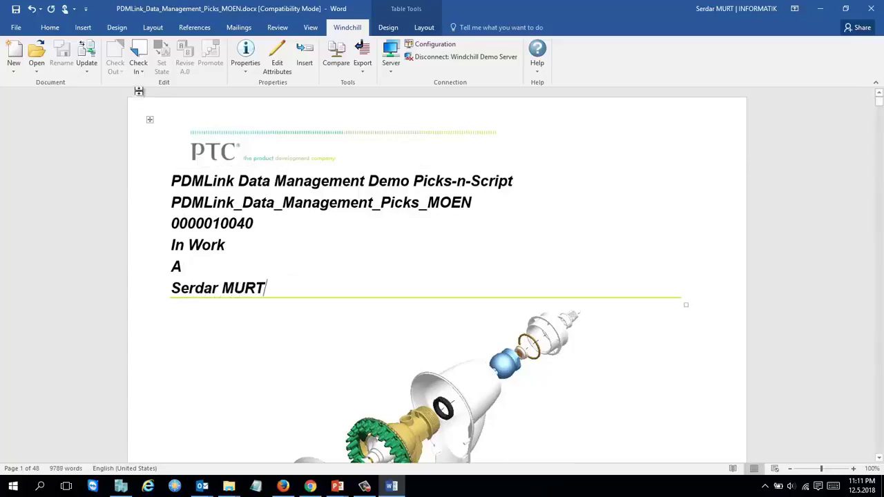
{"action": "left_click", "coordinate": [138, 47]}
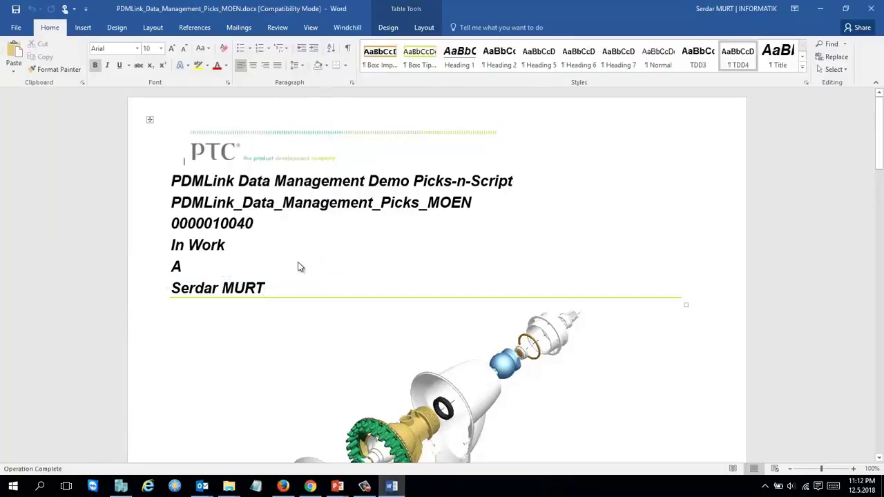
{"action": "left_click", "coordinate": [347, 27]}
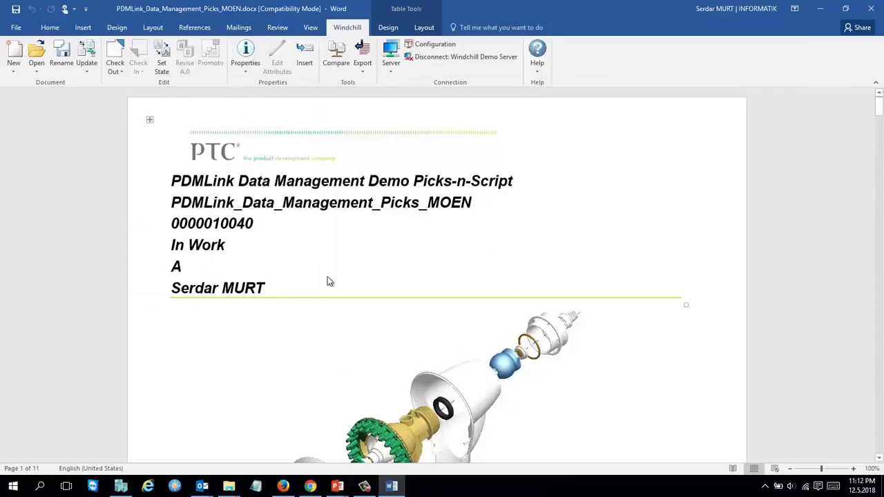
Compare version A.1 of the document against version A.0.
{"action": "left_click", "coordinate": [336, 54]}
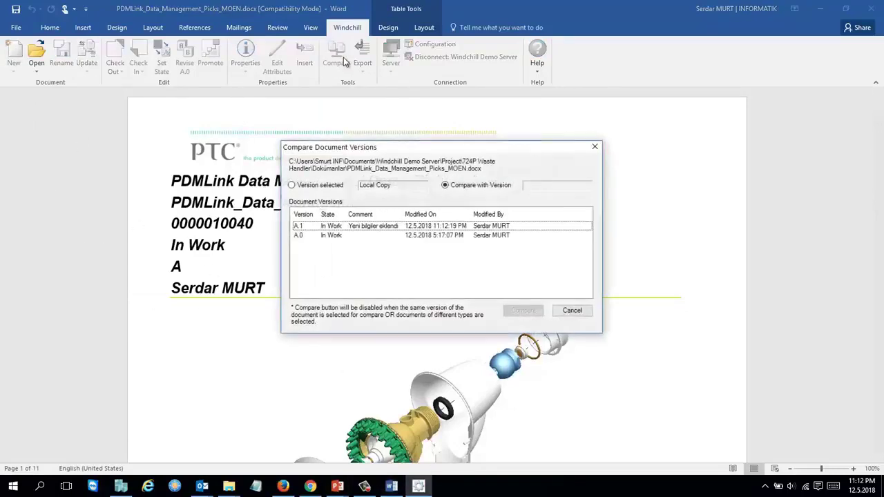
{"action": "left_click", "coordinate": [337, 188]}
{"action": "left_click", "coordinate": [321, 227]}
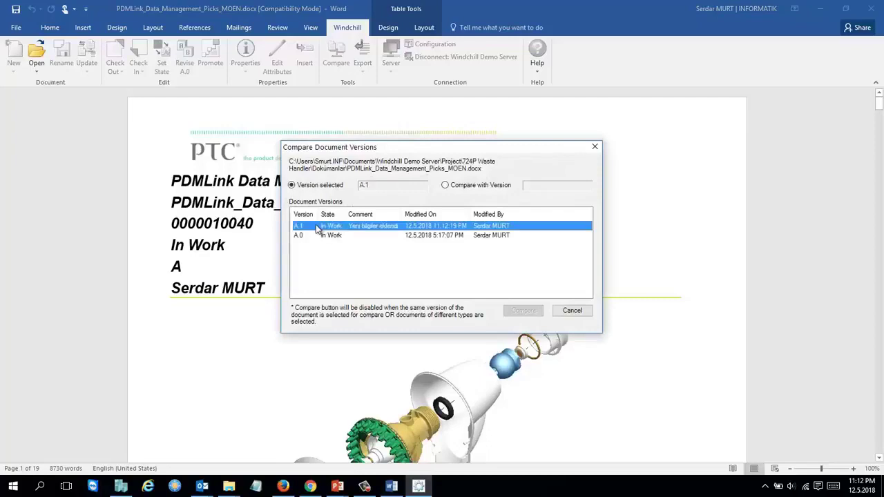
{"action": "left_click", "coordinate": [500, 185]}
{"action": "left_click", "coordinate": [319, 236]}
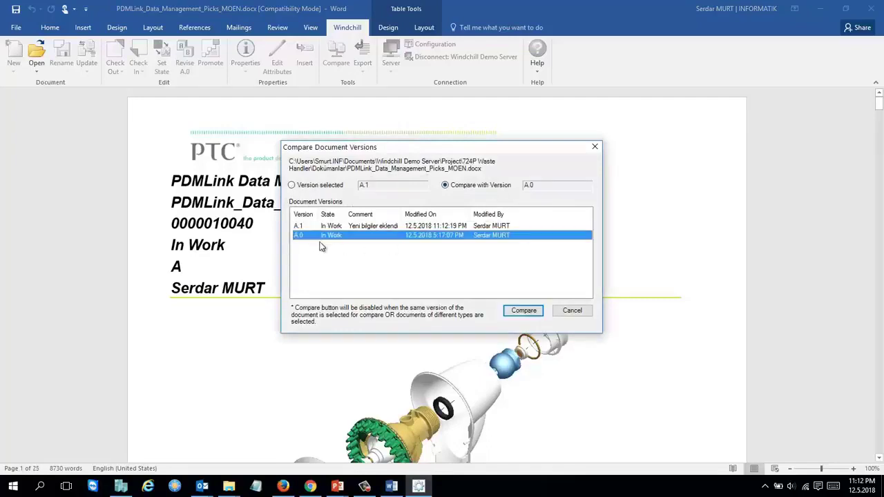
{"action": "left_click", "coordinate": [523, 311]}
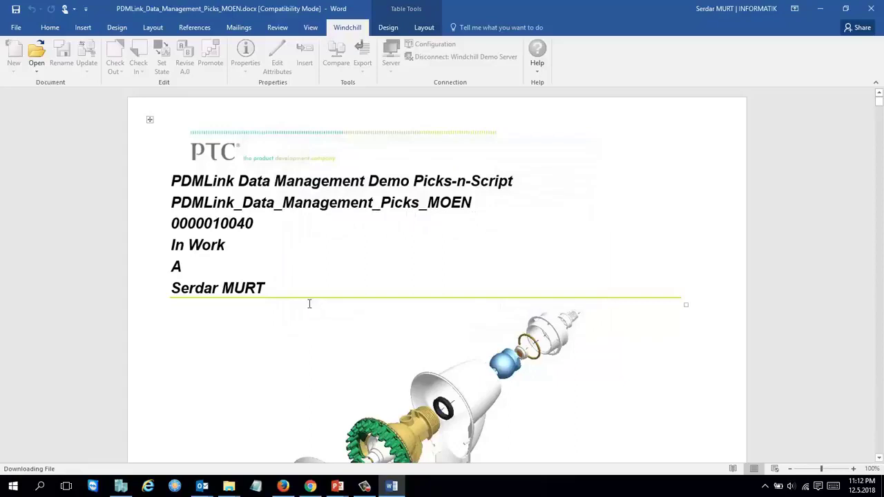
Review Compare Result 1, then return to the original document.
{"action": "mouse_move", "coordinate": [391, 486]}
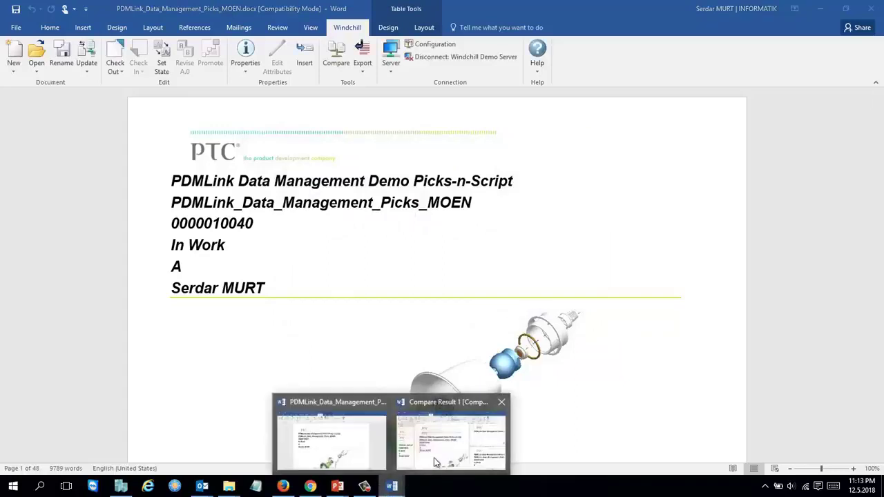
{"action": "left_click", "coordinate": [436, 452]}
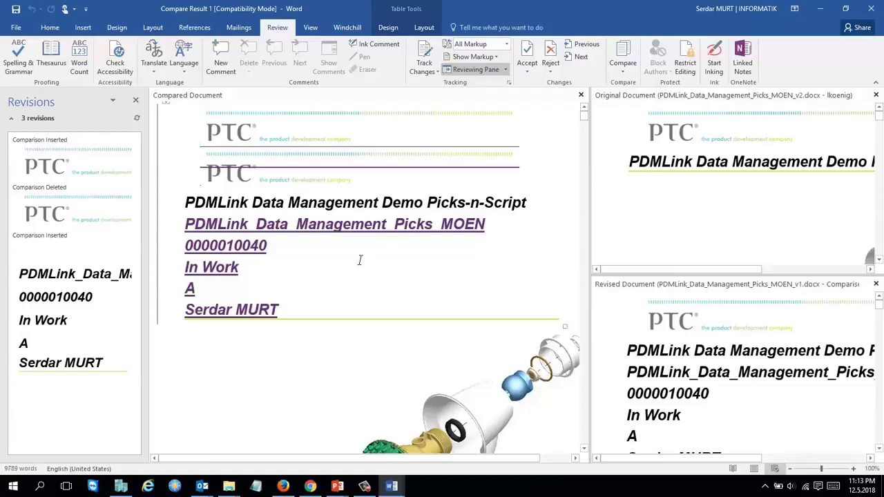
{"action": "mouse_move", "coordinate": [392, 486]}
{"action": "left_click", "coordinate": [354, 442]}
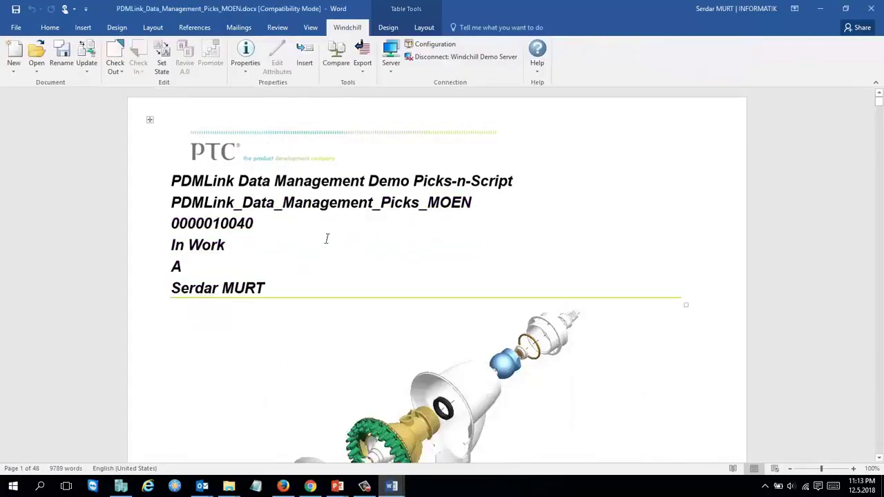
Open the document's full details page maximized, view its version history, and start a Route.
{"action": "left_click", "coordinate": [250, 60]}
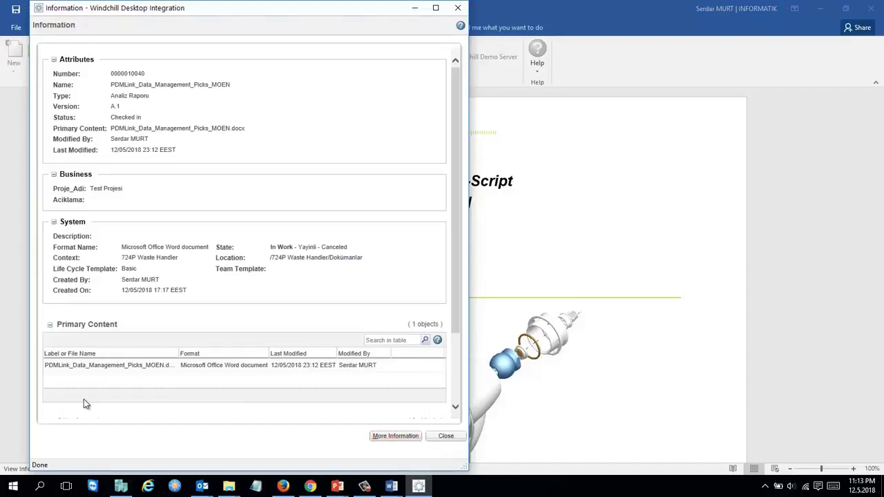
{"action": "left_click", "coordinate": [404, 438]}
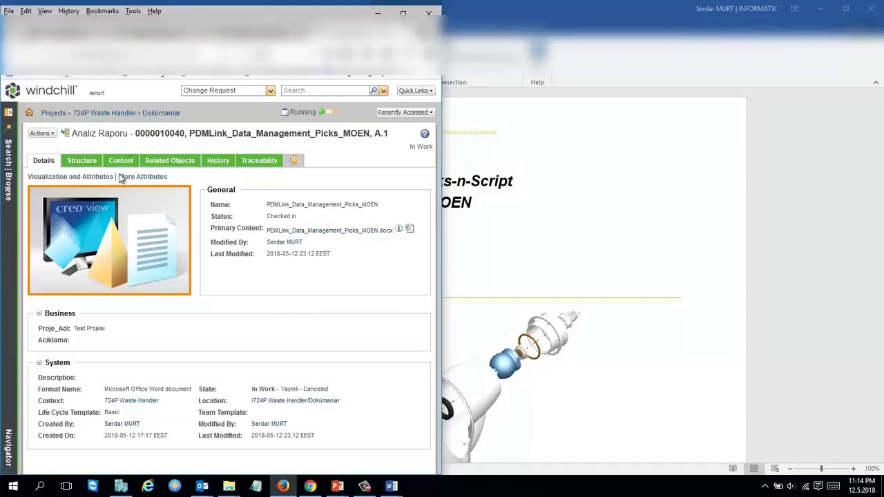
{"action": "left_click", "coordinate": [402, 13]}
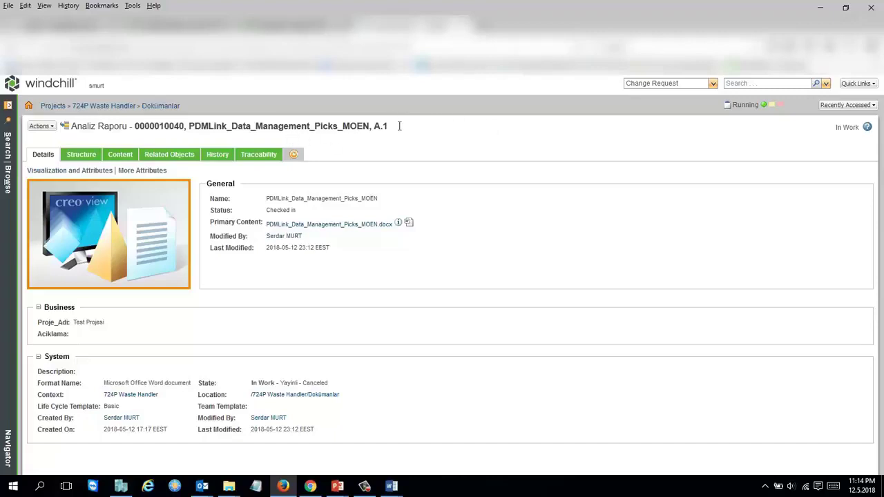
{"action": "left_click_drag", "start_coordinate": [399, 126], "coordinate": [371, 126]}
{"action": "left_click", "coordinate": [225, 156]}
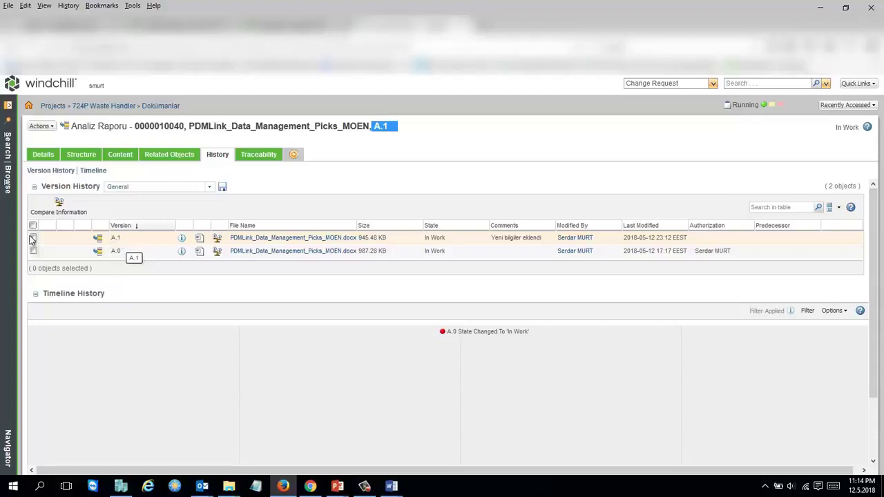
{"action": "left_click", "coordinate": [40, 126]}
{"action": "left_click", "coordinate": [51, 276]}
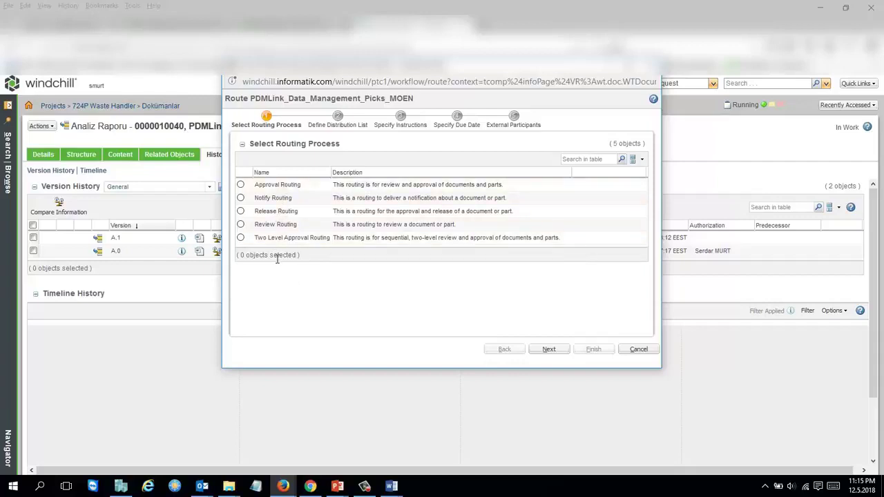
Choose Release Routing and assign one team member as approver and another as reviewer.
{"action": "left_click", "coordinate": [240, 210]}
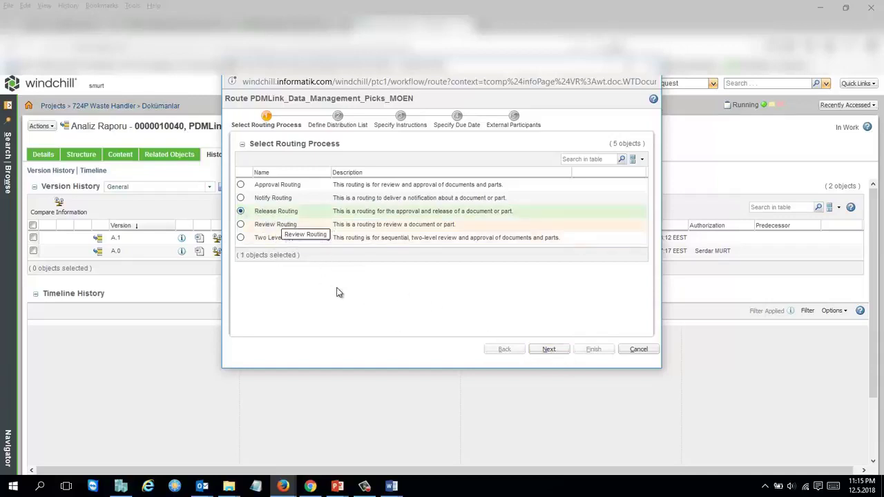
{"action": "left_click", "coordinate": [557, 352]}
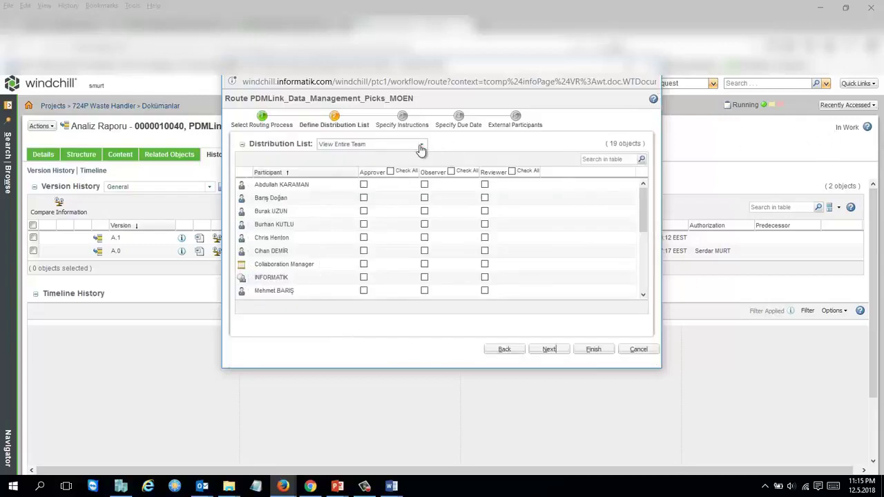
{"action": "double_click", "coordinate": [628, 78]}
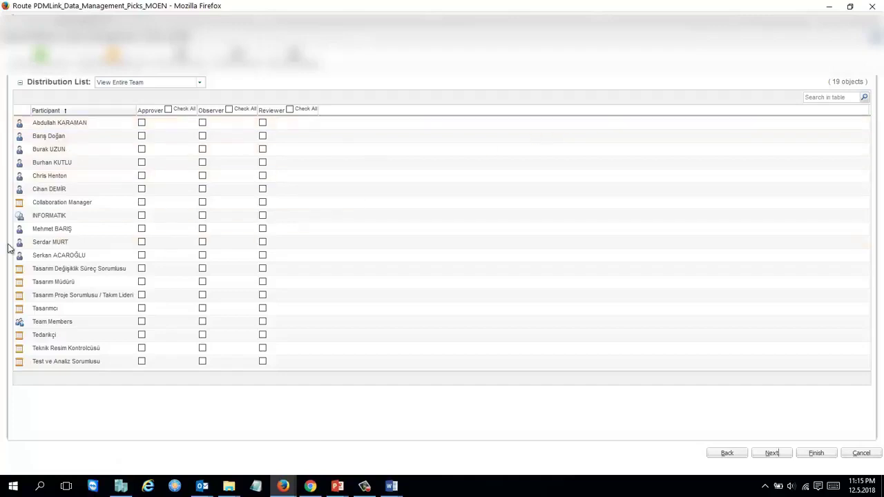
{"action": "left_click", "coordinate": [142, 136]}
{"action": "left_click", "coordinate": [142, 150]}
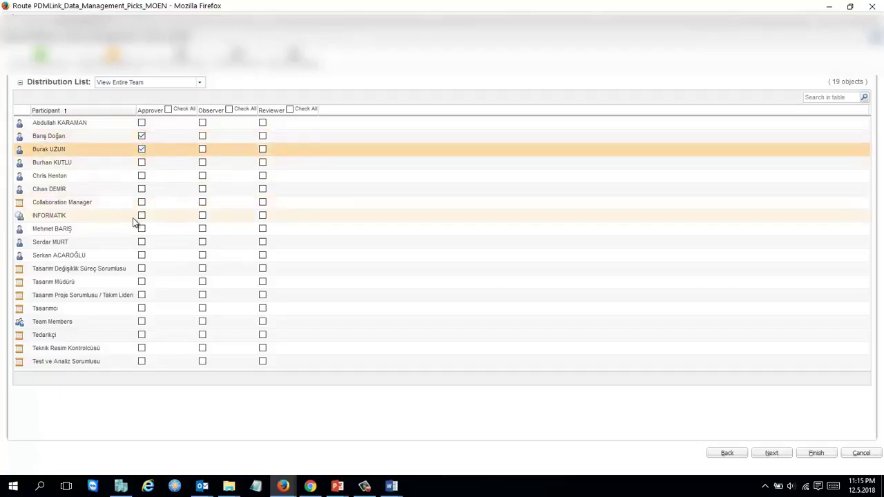
{"action": "left_click", "coordinate": [141, 150]}
{"action": "left_click", "coordinate": [263, 190]}
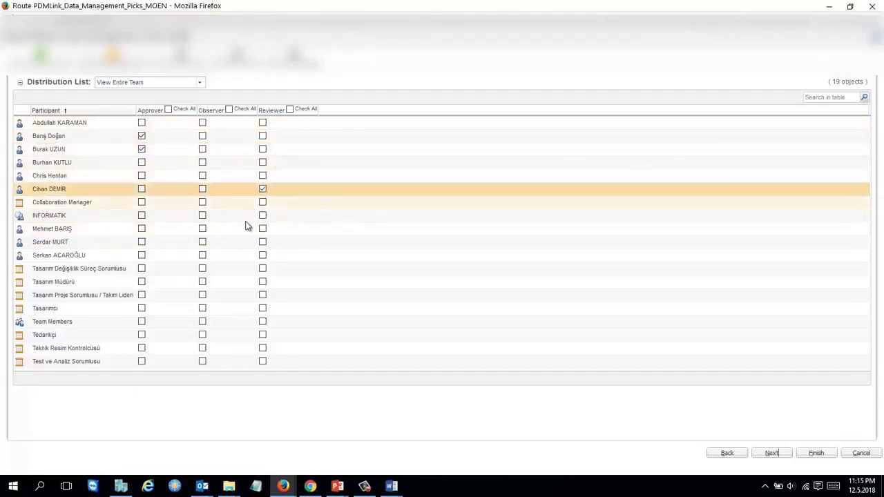
{"action": "left_click", "coordinate": [781, 453]}
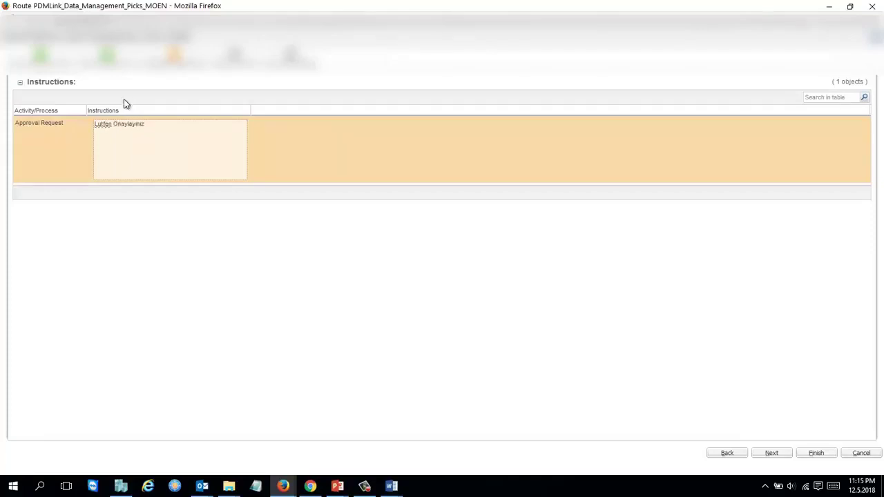
Give the Approval Request a 10-day duration with assignee and initiator reminders, initiator at 1 day.
{"action": "left_click", "coordinate": [770, 456]}
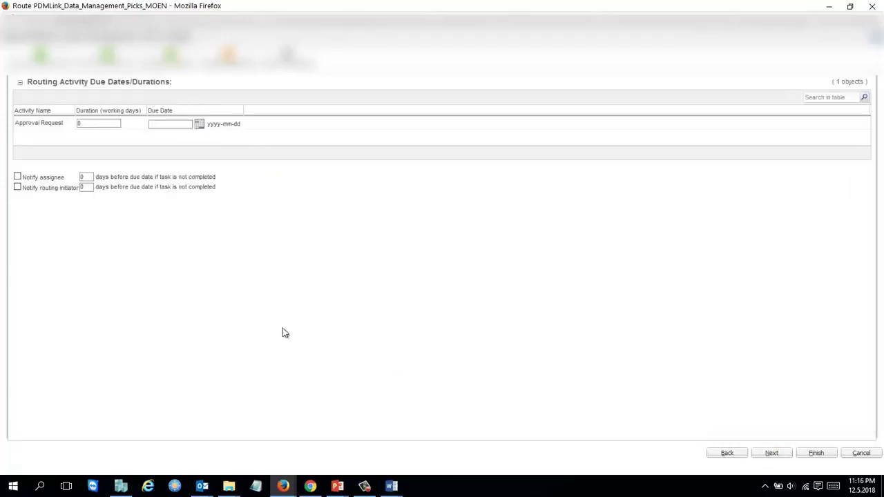
{"action": "left_click", "coordinate": [98, 123]}
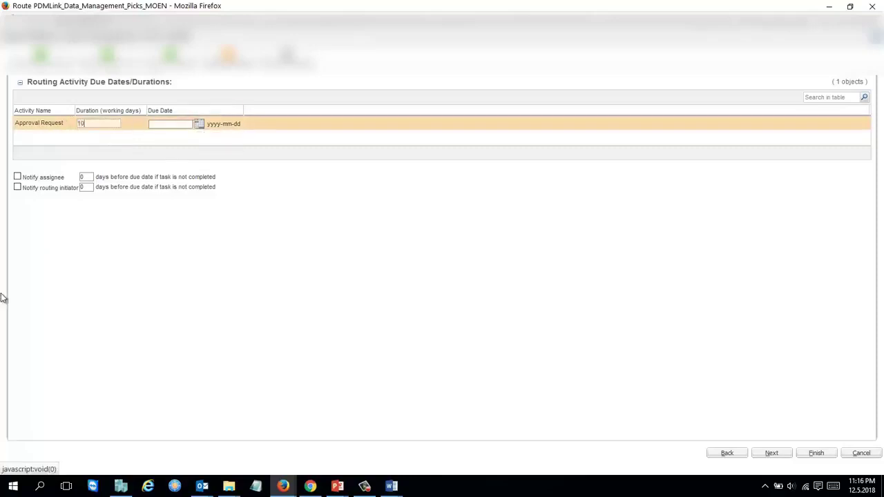
{"action": "left_click", "coordinate": [17, 177]}
{"action": "left_click", "coordinate": [17, 187]}
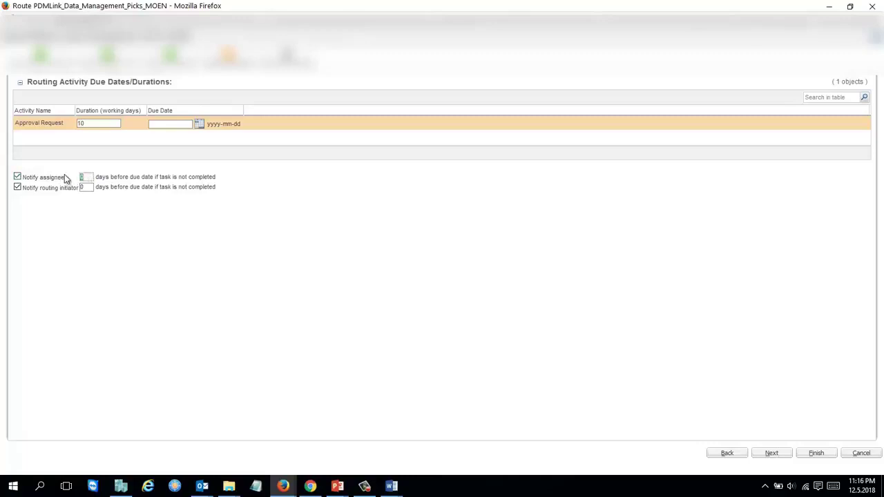
{"action": "double_click", "coordinate": [83, 187]}
{"action": "type", "text": "1"}
{"action": "left_click", "coordinate": [771, 453]}
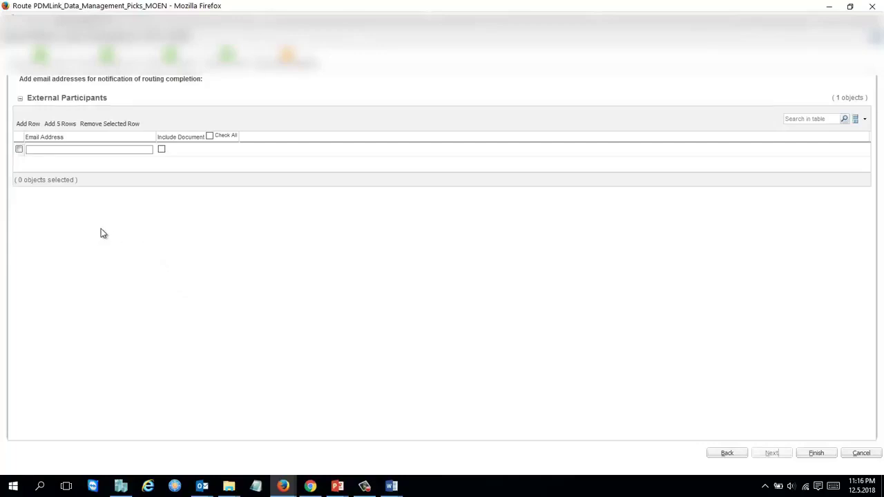
Add an external participant's e-mail address with Include Document ticked and finish the routing.
{"action": "left_click", "coordinate": [67, 149]}
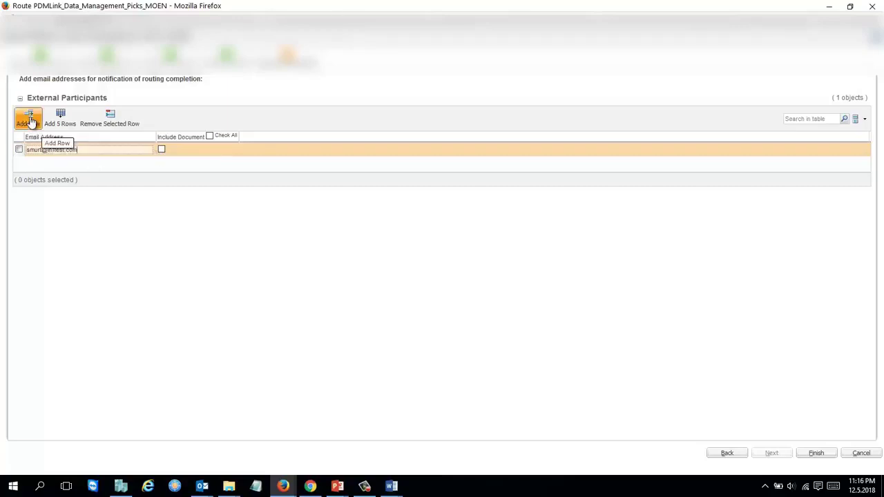
{"action": "left_click", "coordinate": [162, 149]}
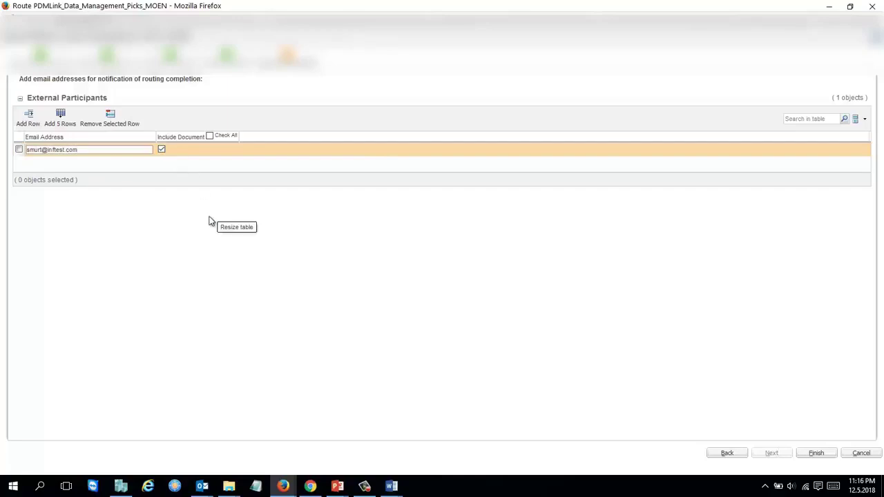
{"action": "left_click", "coordinate": [813, 456]}
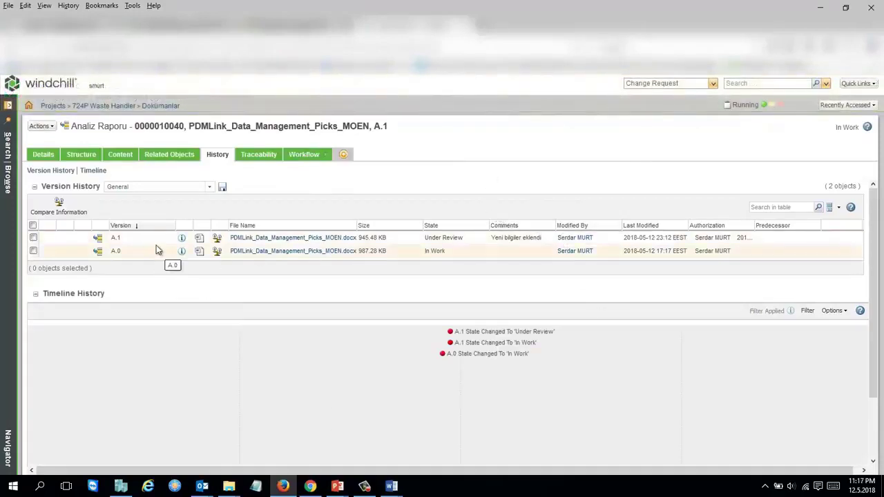
{"action": "left_click", "coordinate": [308, 160]}
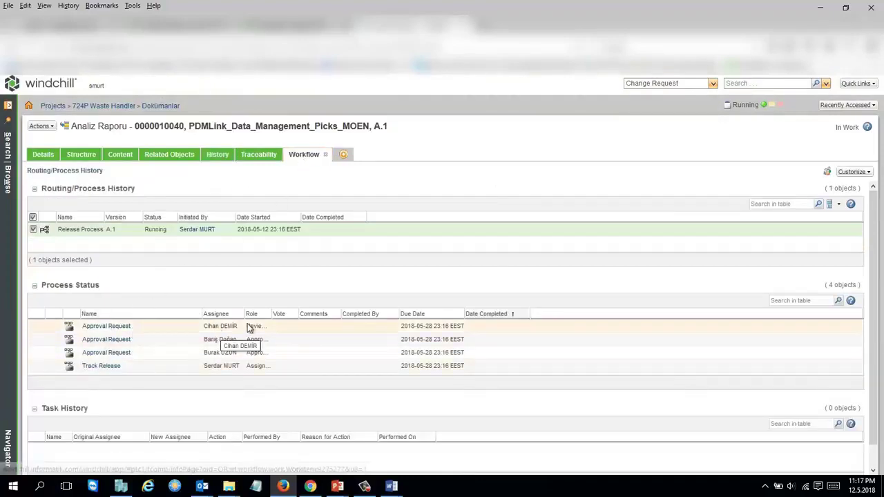
{"action": "left_click_drag", "start_coordinate": [274, 313], "coordinate": [376, 314]}
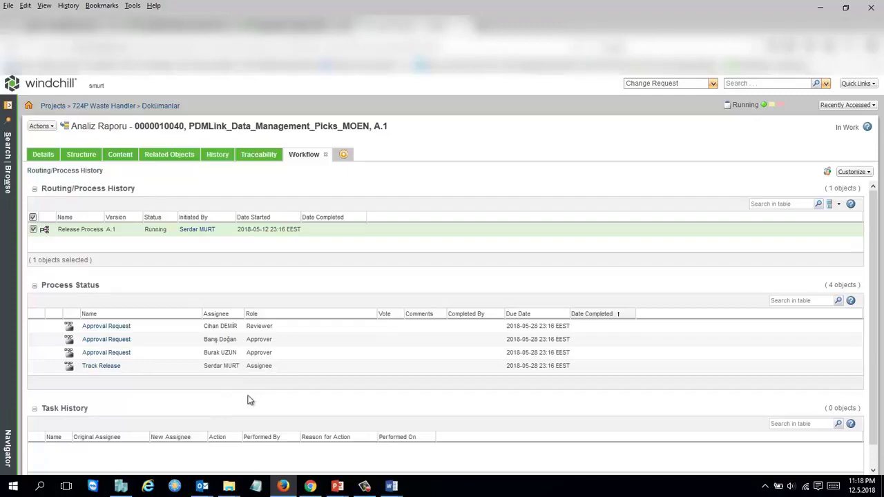
{"action": "mouse_move", "coordinate": [310, 486]}
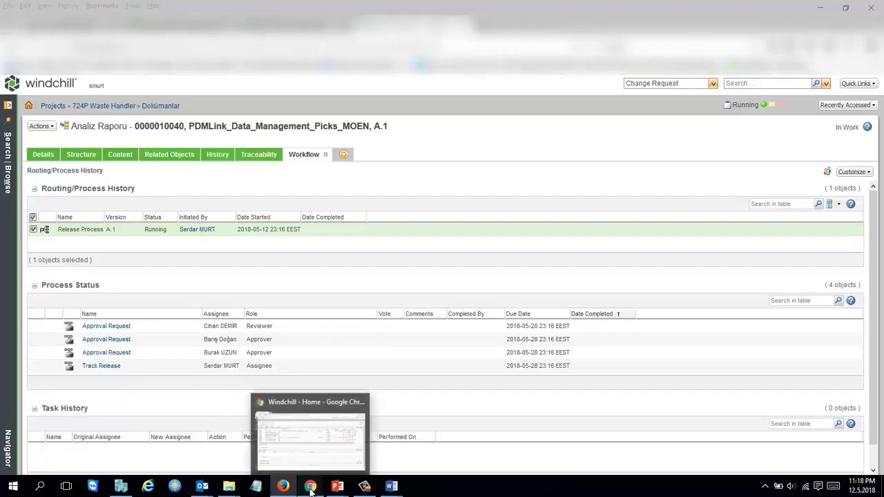
In the reviewer's session, complete the Analiz Raporu Approval Request as Approve with comment 'OK uygundur'.
{"action": "left_click", "coordinate": [327, 421]}
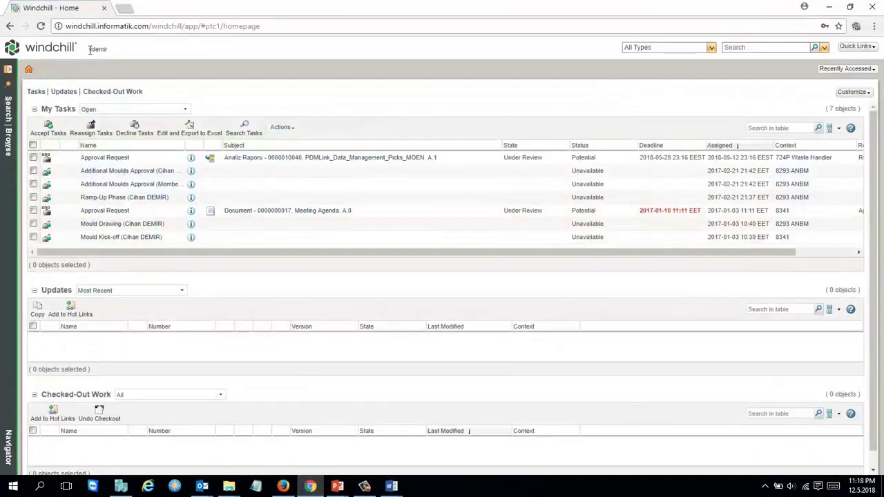
{"action": "double_click", "coordinate": [98, 49]}
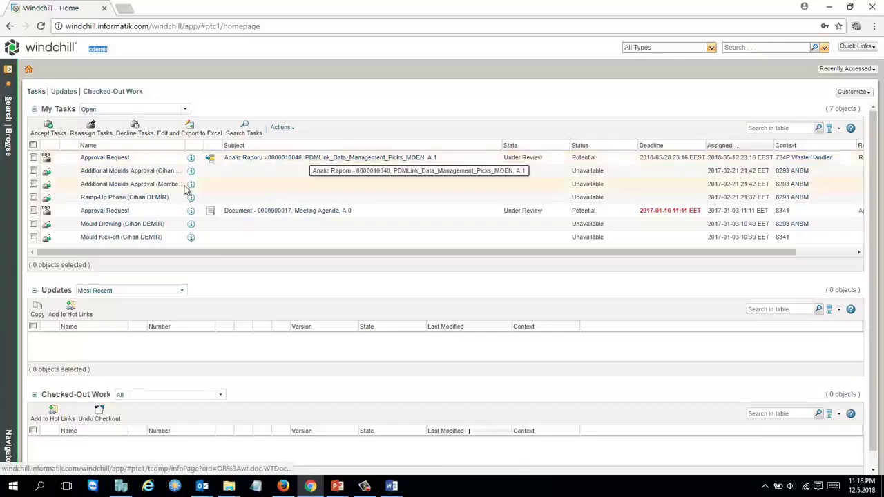
{"action": "left_click", "coordinate": [105, 159]}
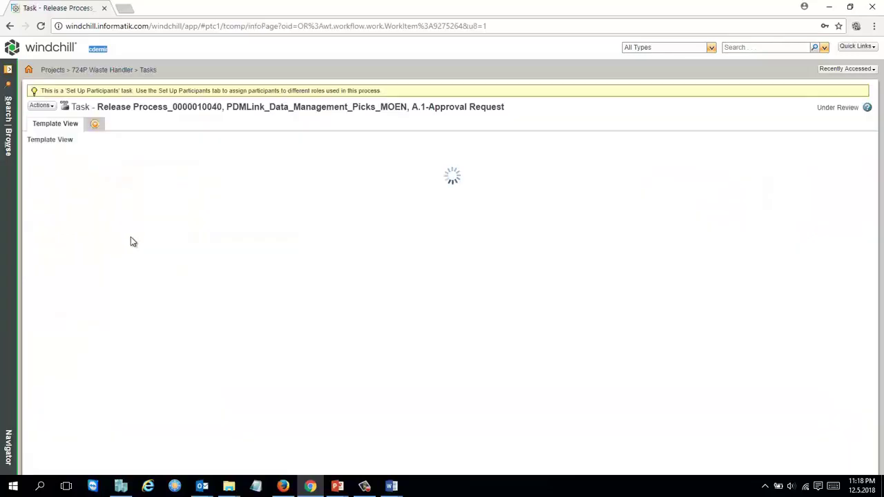
{"action": "left_click_drag", "start_coordinate": [127, 195], "coordinate": [185, 201]}
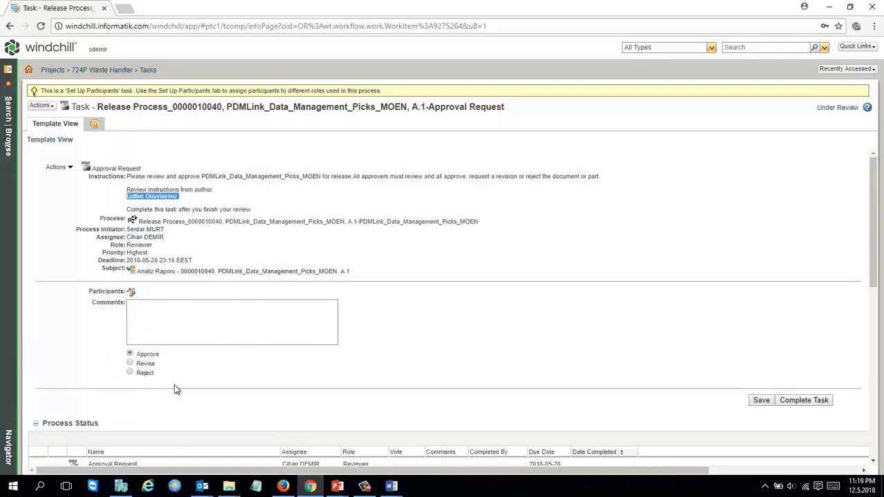
{"action": "scroll", "coordinate": [177, 388], "scroll_direction": "down", "scroll_amount": 1}
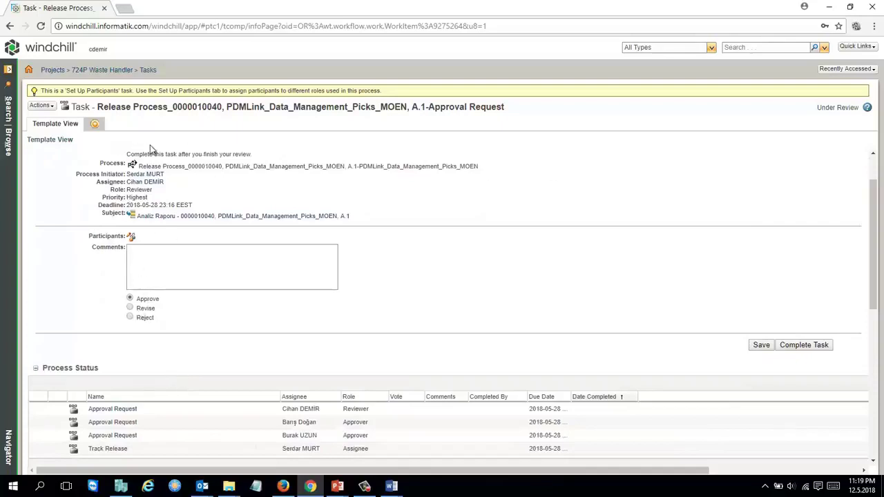
{"action": "left_click", "coordinate": [174, 249]}
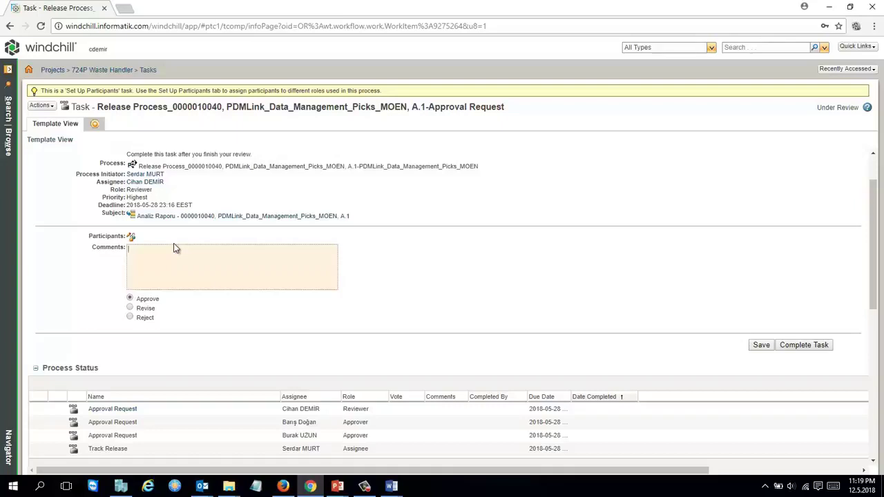
{"action": "type", "text": "OK uygundur"}
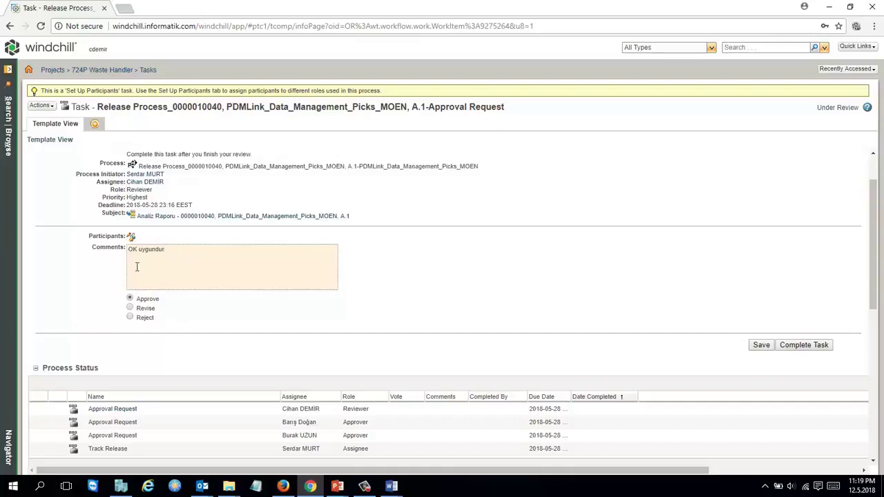
{"action": "left_click", "coordinate": [782, 348]}
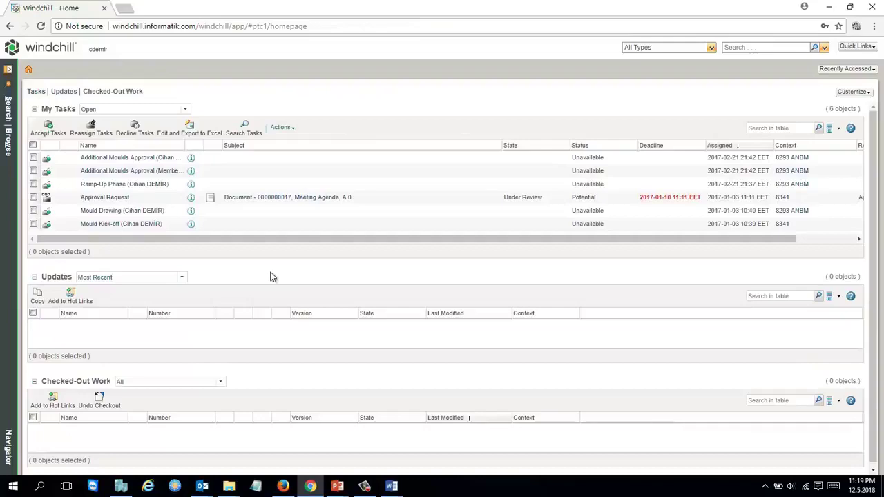
{"action": "left_click", "coordinate": [828, 7]}
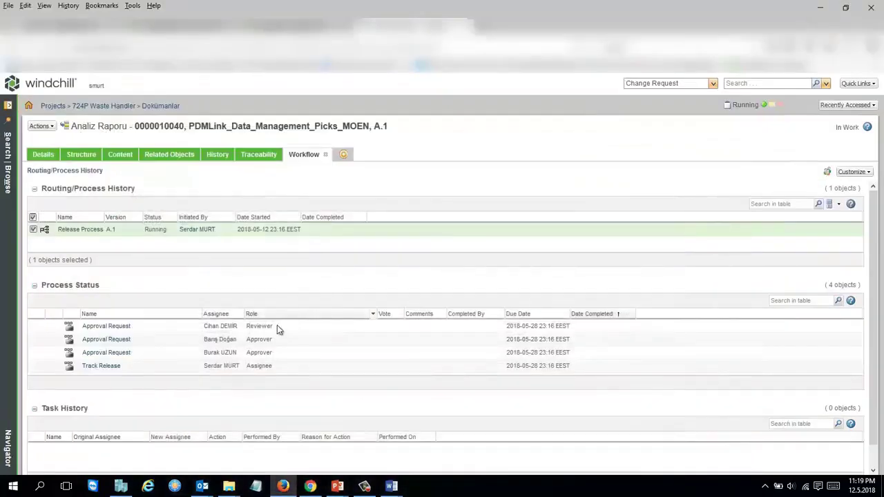
Refresh the workflow page, then switch to the next approver's My Tasks in Internet Explorer.
{"action": "key", "text": "F5"}
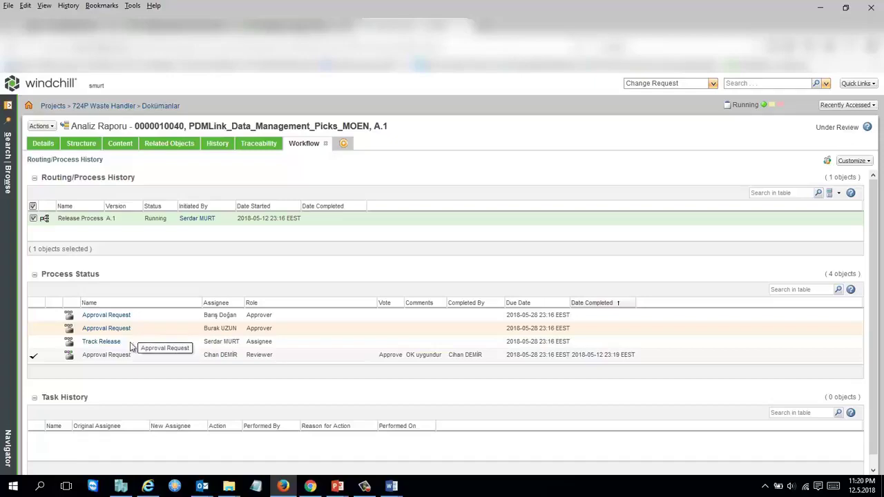
{"action": "left_click", "coordinate": [147, 486]}
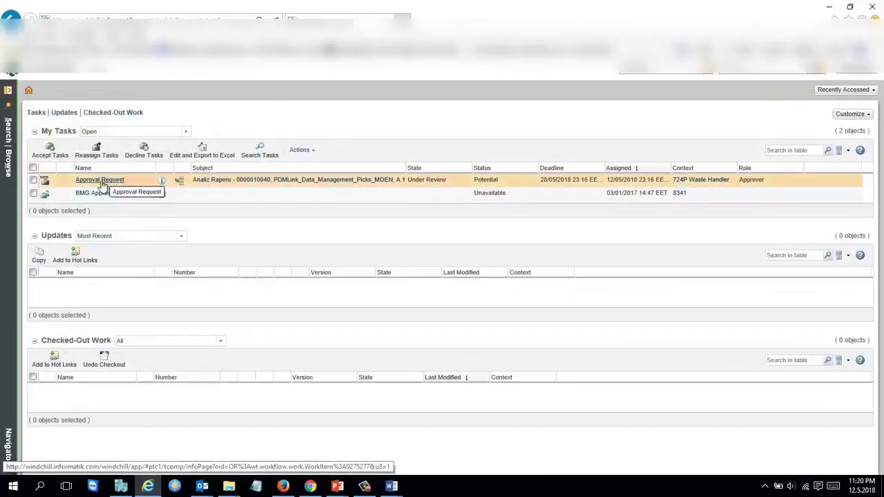
Open the pending Approval Requests for the two remaining approvers, then return to the Workflow tab.
{"action": "left_click", "coordinate": [100, 180]}
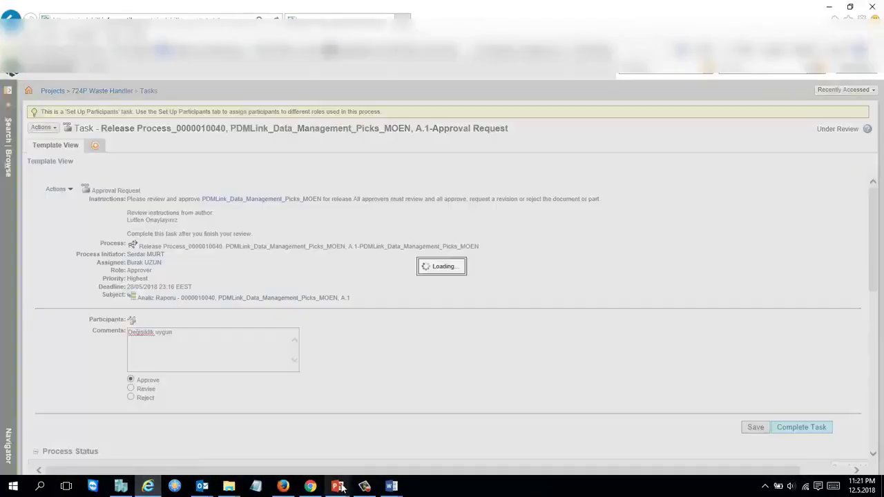
{"action": "left_click", "coordinate": [310, 486]}
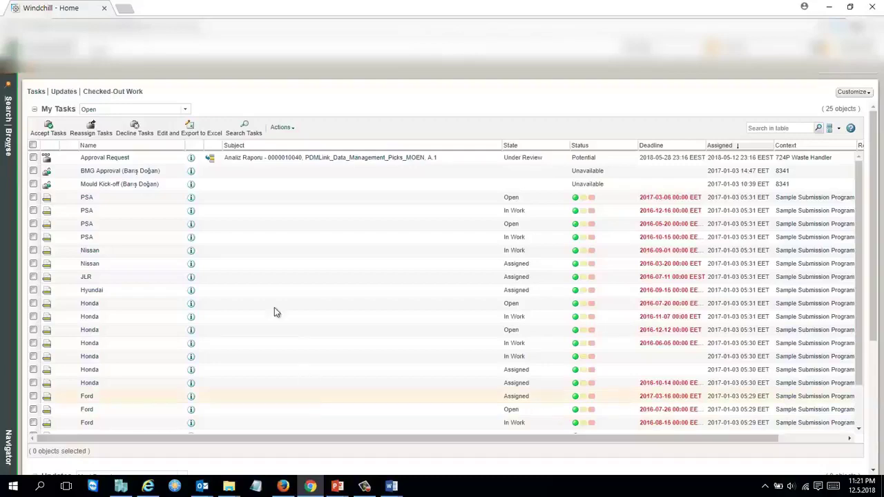
{"action": "left_click", "coordinate": [114, 157]}
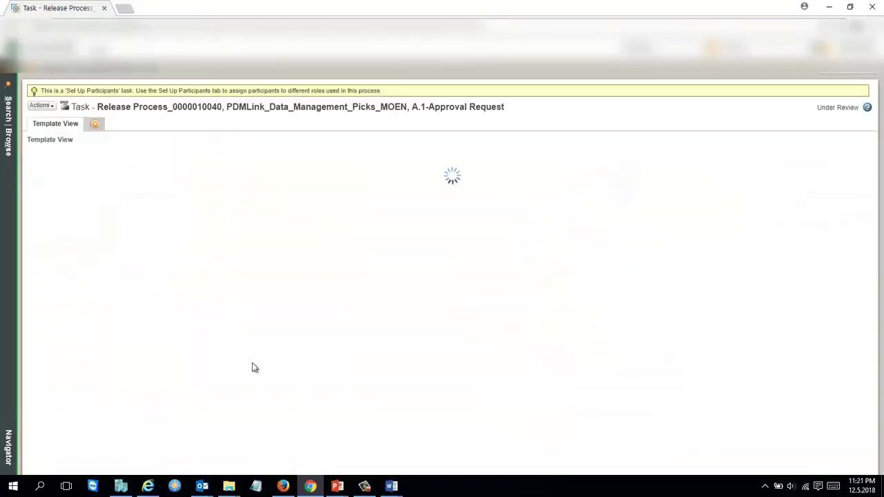
{"action": "key", "text": "alt+Tab"}
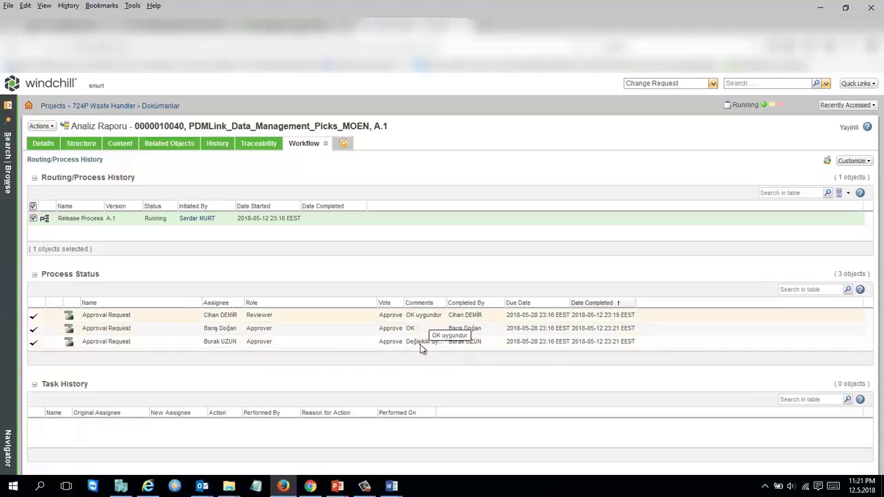
Expand 724P Waste Handler under Recent Projects in the browse tree.
{"action": "double_click", "coordinate": [848, 127]}
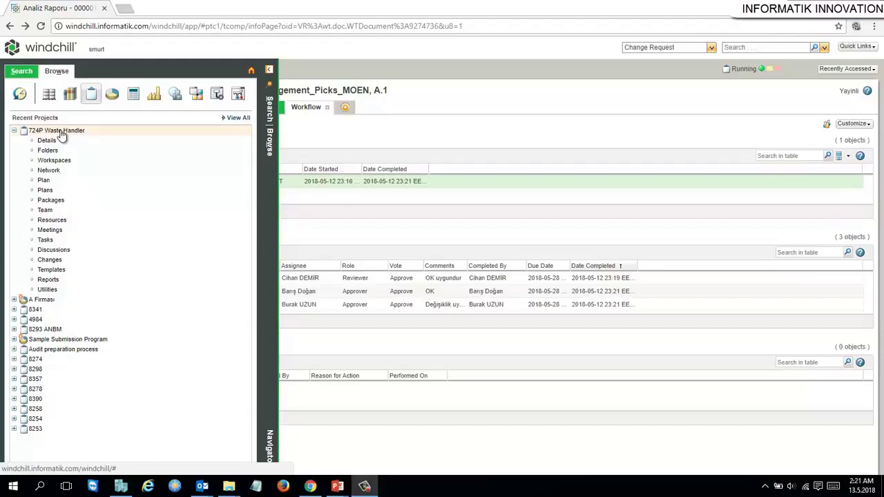
Open the 724P Waste Handler plan schedule and scroll across its Predecessors, Owner and Resources columns.
{"action": "left_click", "coordinate": [62, 181]}
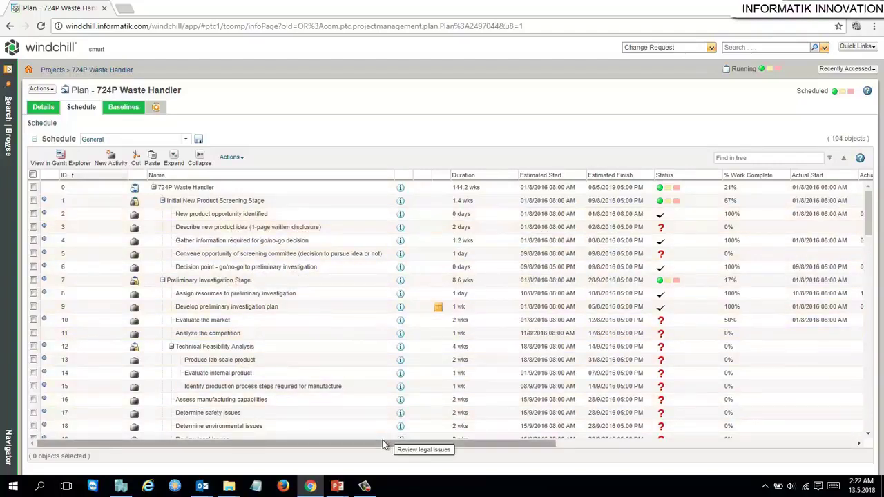
{"action": "left_click_drag", "start_coordinate": [386, 443], "coordinate": [412, 446]}
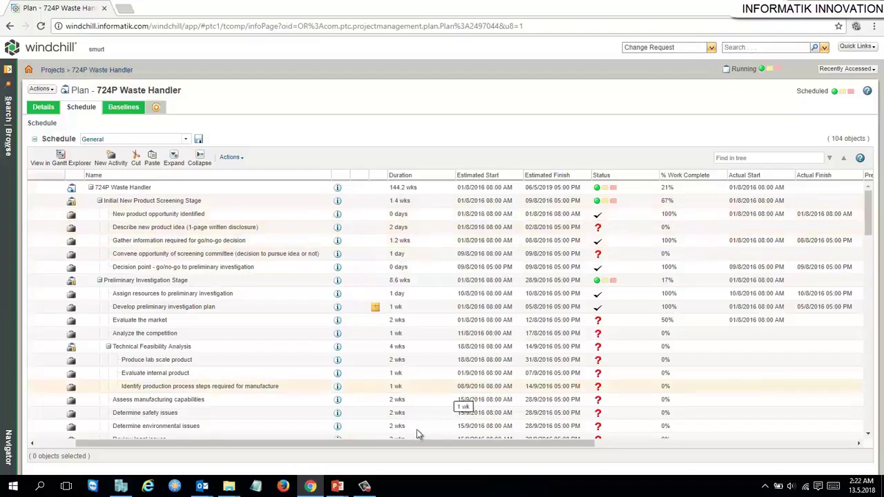
{"action": "left_click_drag", "start_coordinate": [417, 443], "coordinate": [476, 443]}
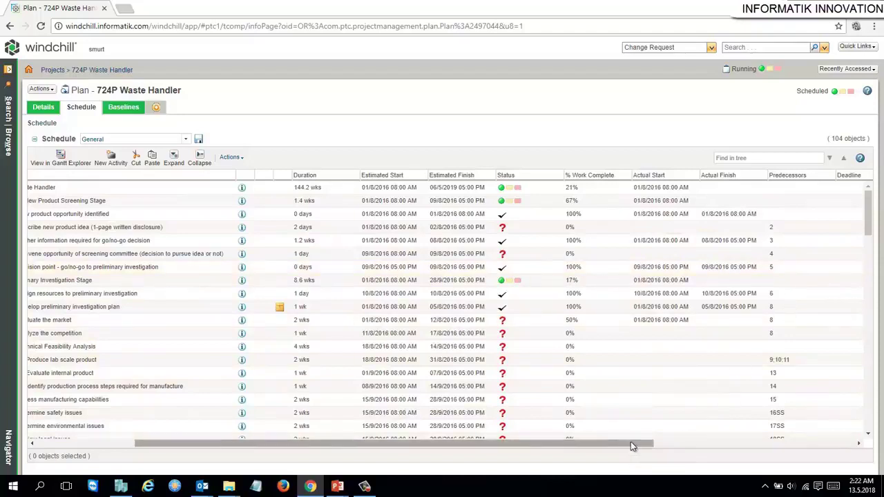
{"action": "left_click_drag", "start_coordinate": [630, 443], "coordinate": [683, 443]}
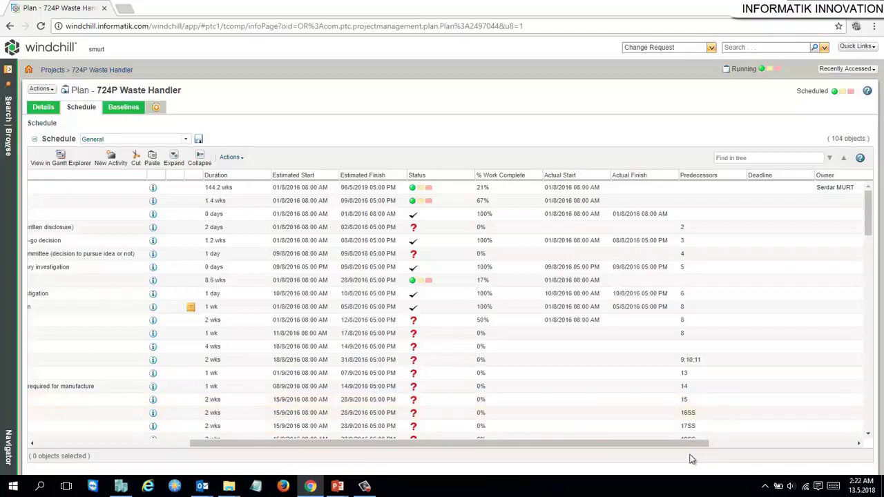
{"action": "left_click_drag", "start_coordinate": [690, 446], "coordinate": [749, 421]}
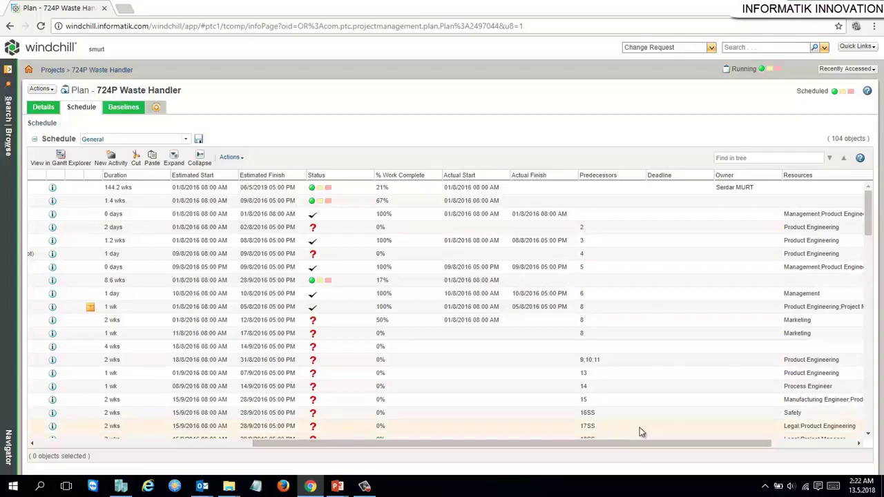
{"action": "left_click_drag", "start_coordinate": [648, 449], "coordinate": [684, 450]}
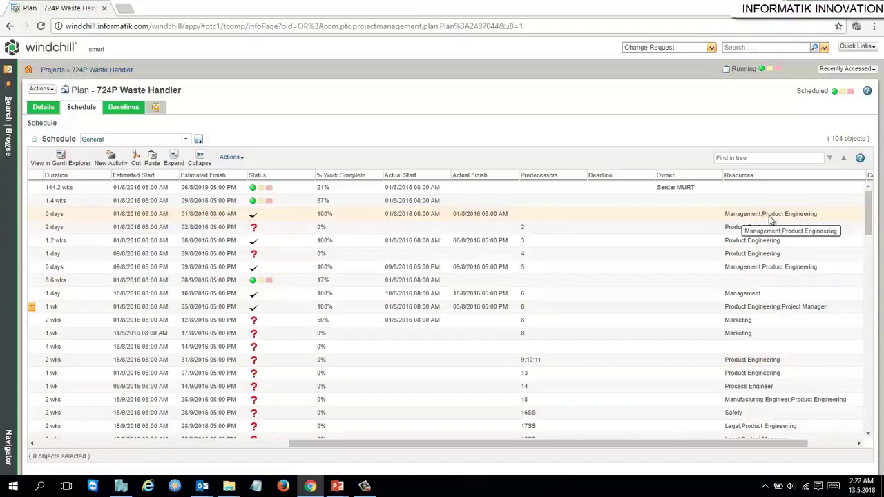
Select the 2-day and 0-day activity rows, then scroll out to the Cost column and back.
{"action": "left_click", "coordinate": [749, 228]}
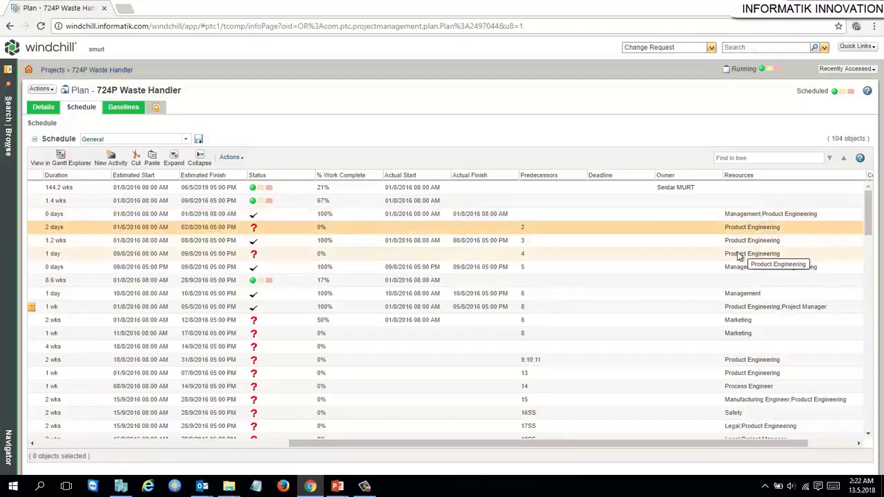
{"action": "left_click", "coordinate": [753, 219]}
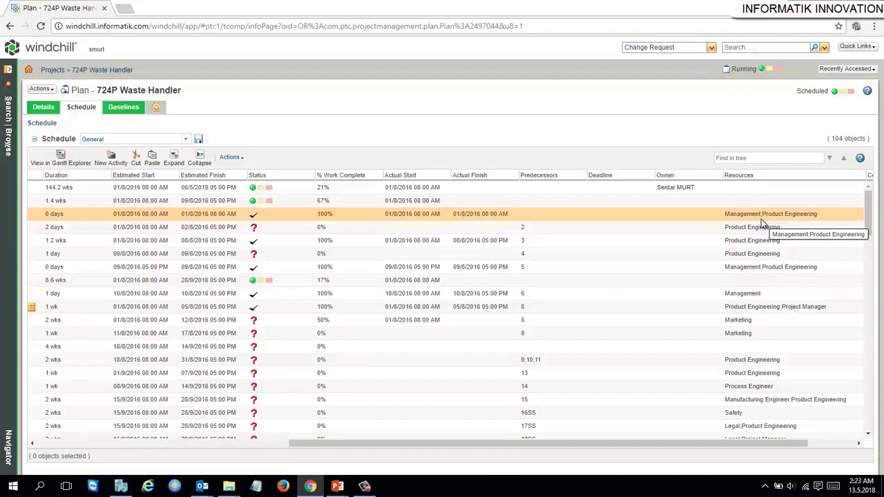
{"action": "left_click_drag", "start_coordinate": [667, 444], "coordinate": [735, 442]}
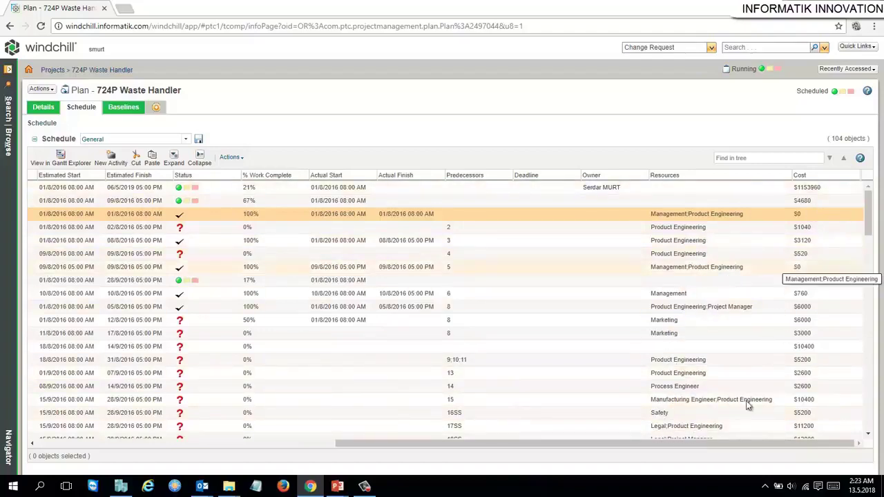
{"action": "left_click_drag", "start_coordinate": [713, 443], "coordinate": [359, 457]}
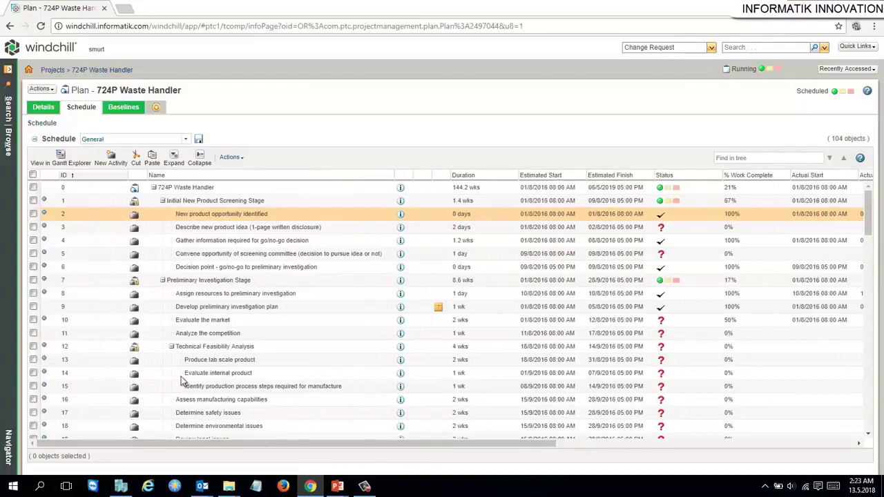
View the project's Team members, then open its 28-entry Resources list.
{"action": "left_click", "coordinate": [8, 72]}
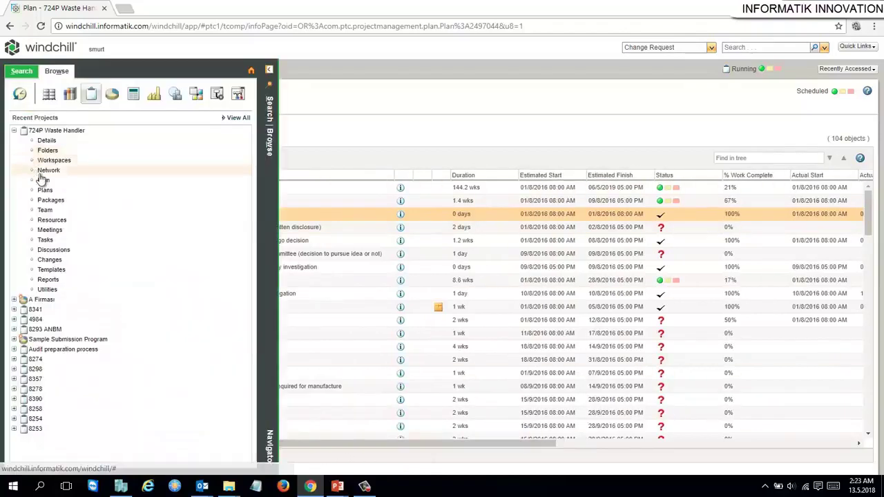
{"action": "left_click", "coordinate": [51, 212]}
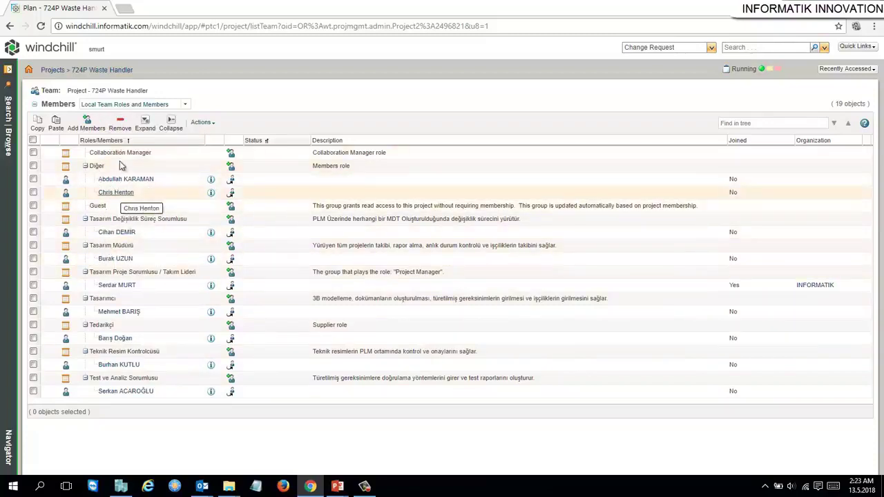
{"action": "left_click", "coordinate": [8, 128]}
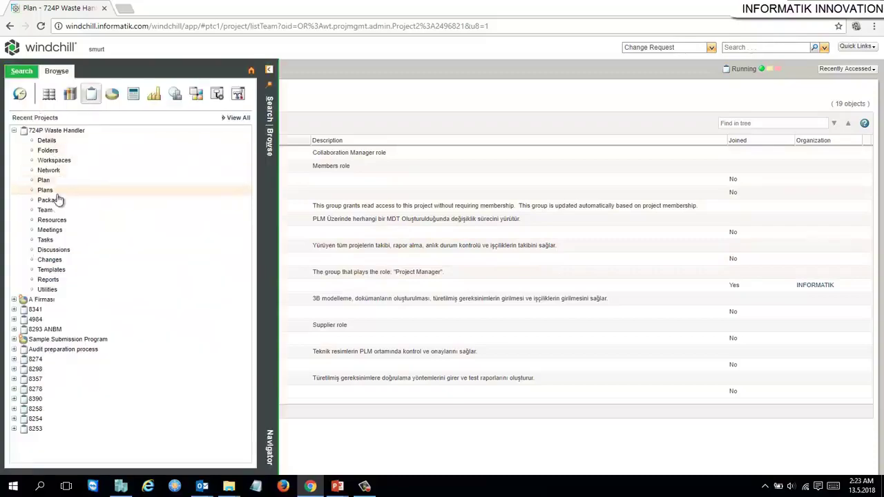
{"action": "left_click", "coordinate": [64, 221]}
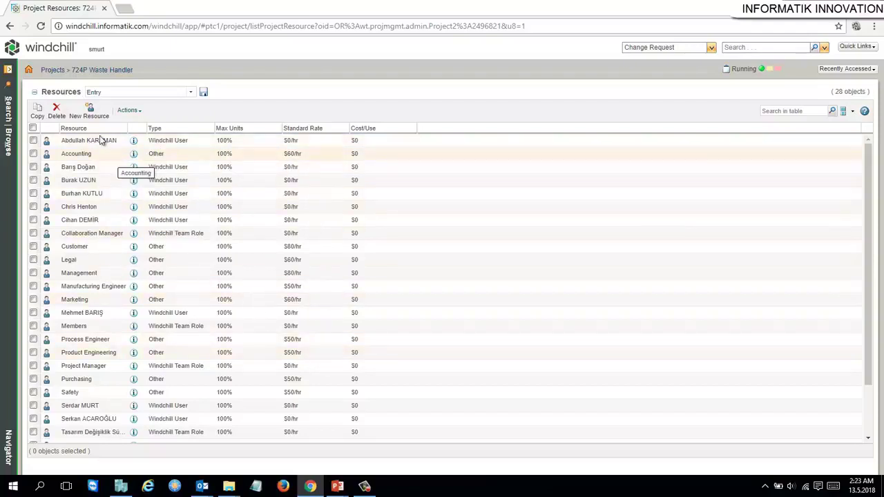
Start a New Resource with Windchill User type, then cancel the form.
{"action": "left_click", "coordinate": [90, 114]}
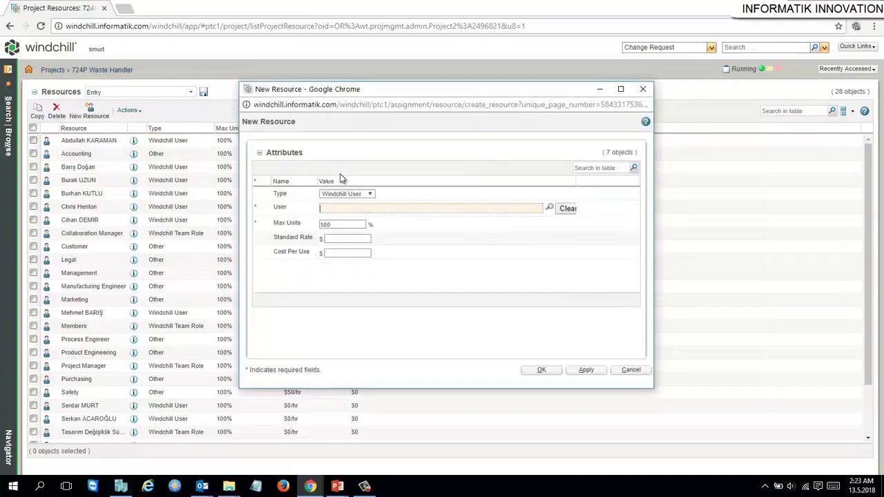
{"action": "left_click", "coordinate": [343, 195]}
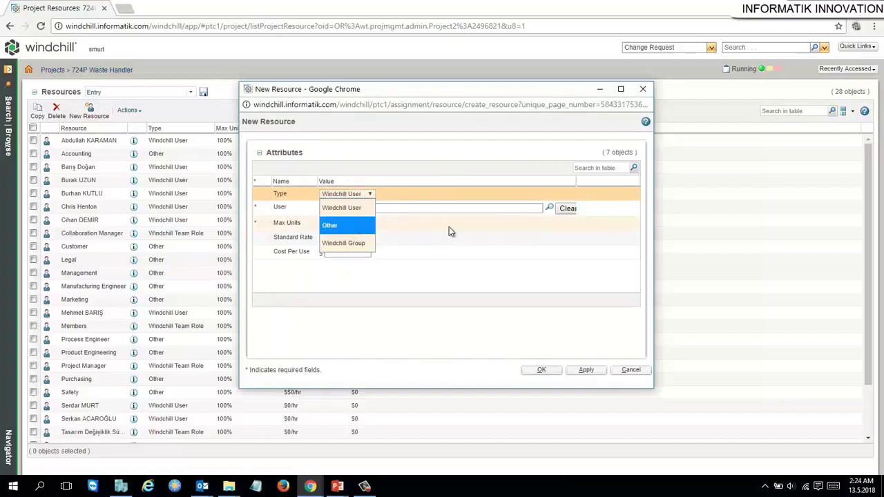
{"action": "left_click", "coordinate": [630, 370]}
{"action": "left_click", "coordinate": [630, 369]}
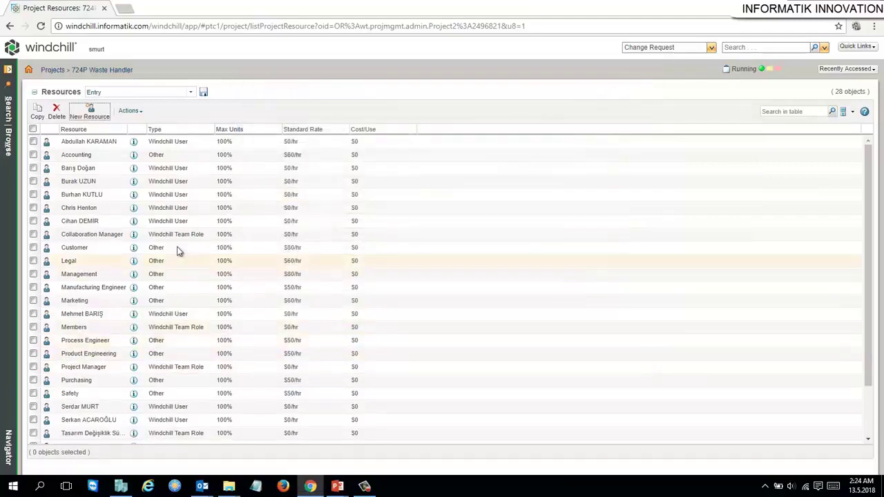
Open a team member's resource for editing, select its Standard Rate, and cancel without saving.
{"action": "right_click", "coordinate": [94, 211]}
{"action": "left_click", "coordinate": [128, 231]}
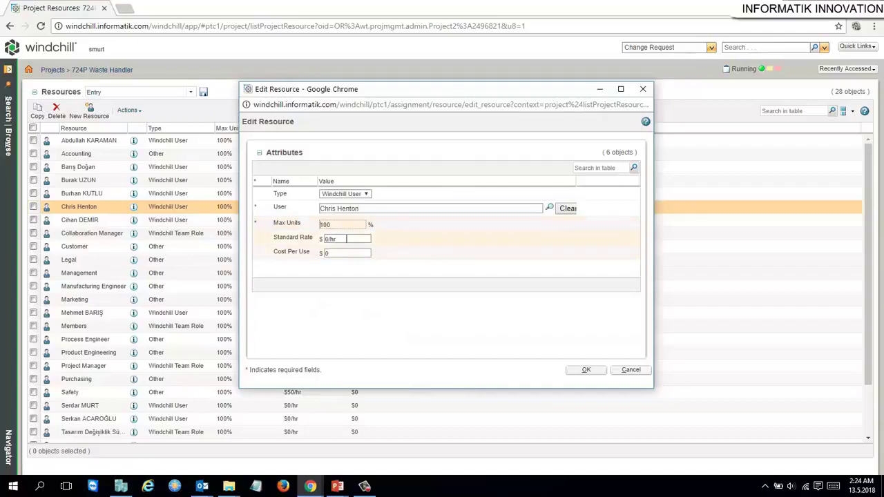
{"action": "left_click_drag", "start_coordinate": [345, 239], "coordinate": [301, 243]}
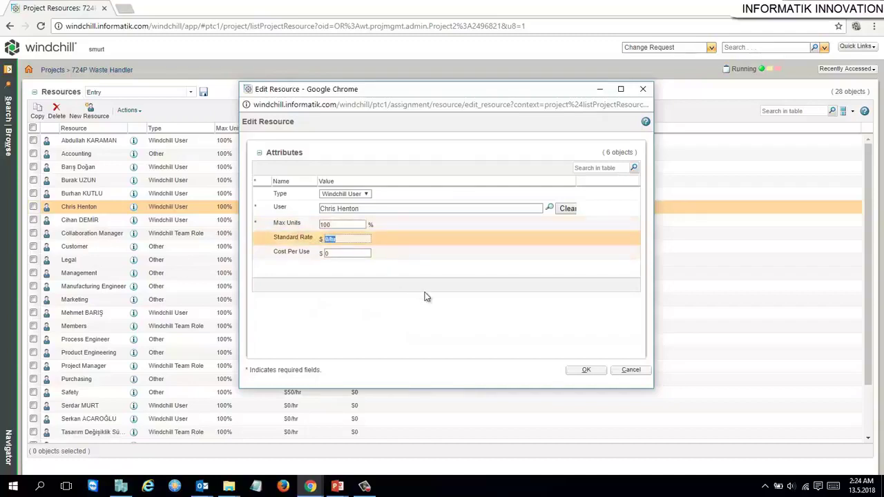
{"action": "left_click", "coordinate": [630, 370]}
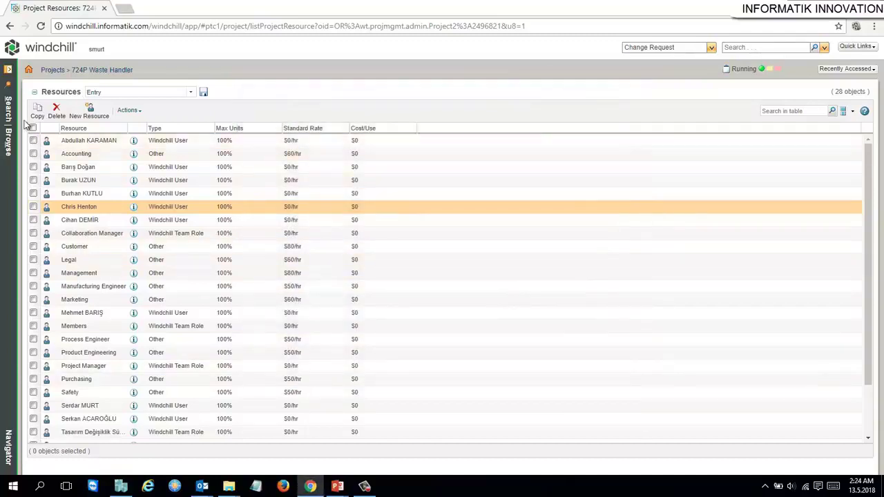
{"action": "left_click", "coordinate": [9, 71]}
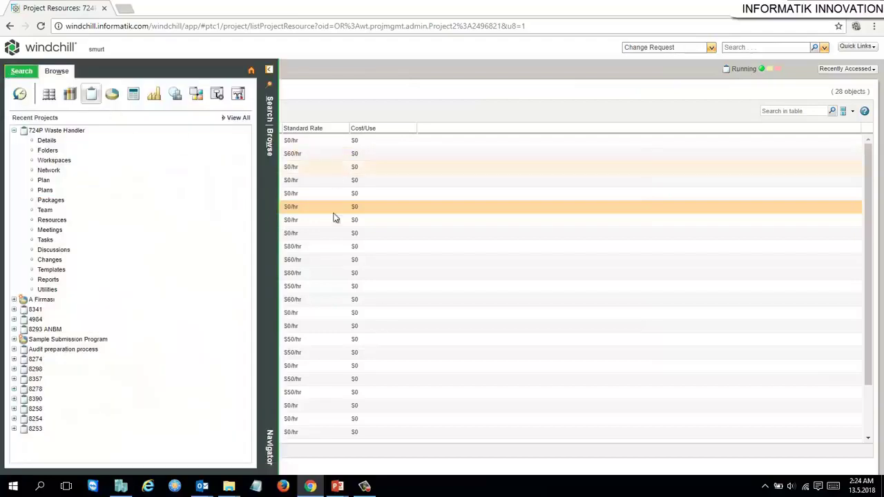
Scroll the 104-task plan schedule, check its Current Plan baseline, and return to Schedule.
{"action": "left_click", "coordinate": [58, 190]}
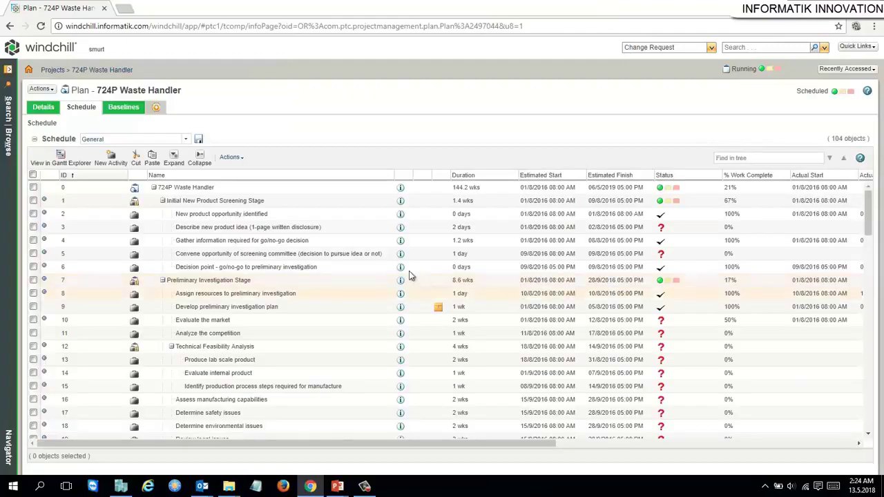
{"action": "left_click_drag", "start_coordinate": [301, 443], "coordinate": [589, 446]}
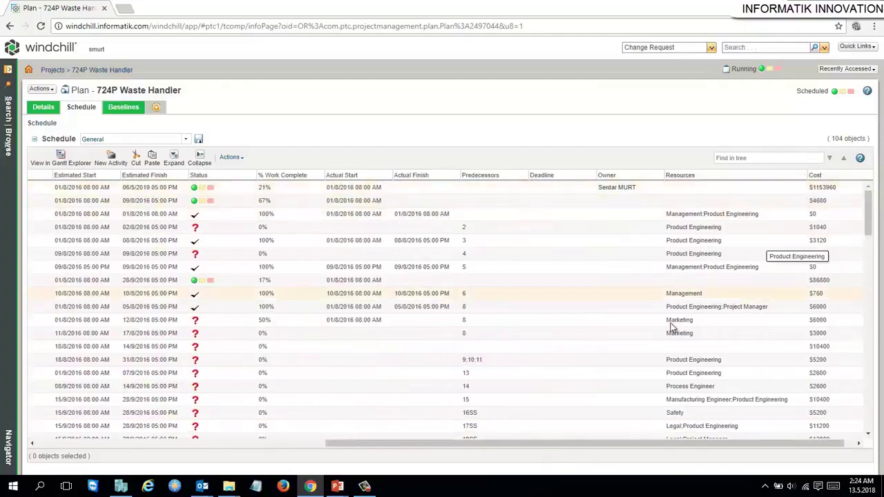
{"action": "left_click_drag", "start_coordinate": [759, 446], "coordinate": [228, 446]}
{"action": "left_click", "coordinate": [122, 109]}
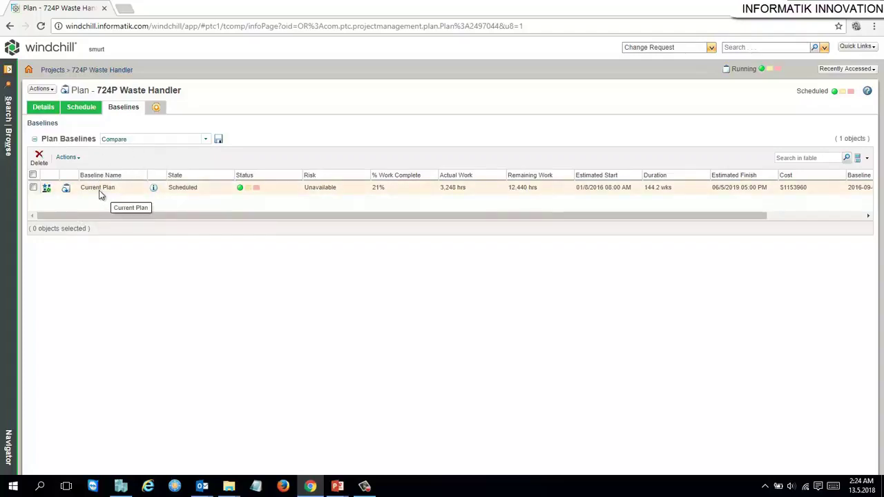
{"action": "left_click", "coordinate": [81, 109]}
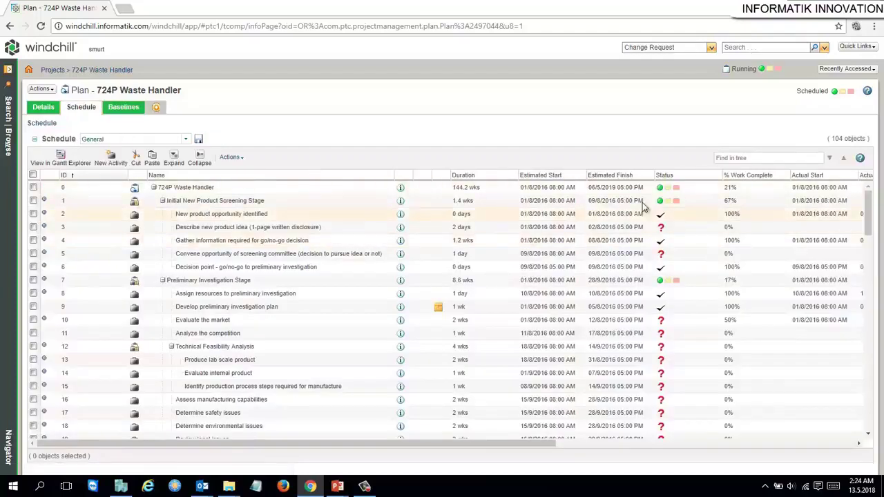
{"action": "left_click", "coordinate": [184, 140]}
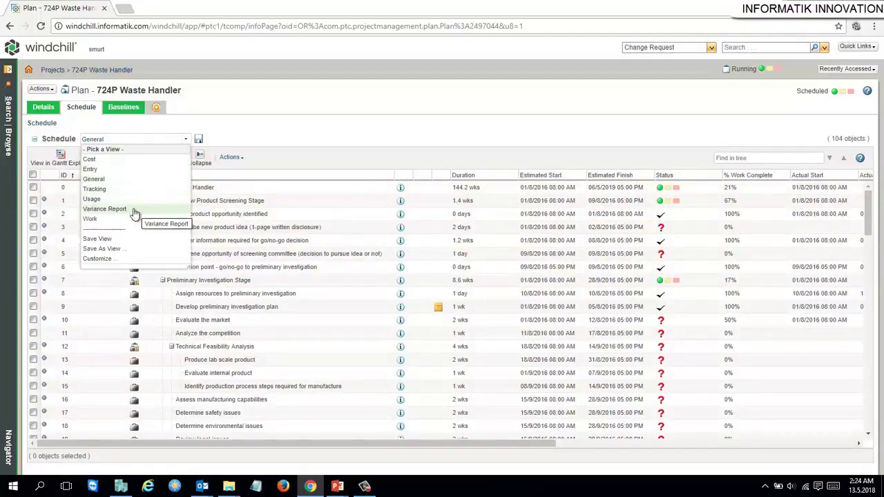
{"action": "left_click", "coordinate": [134, 209]}
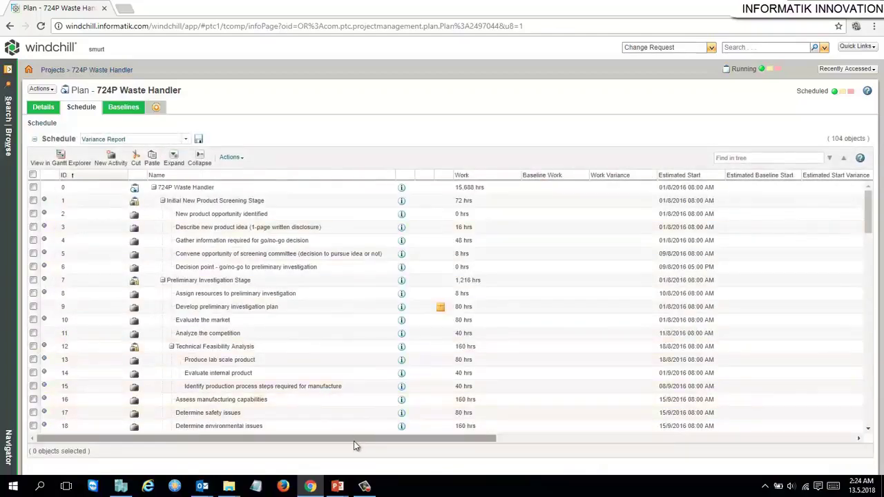
{"action": "left_click_drag", "start_coordinate": [353, 441], "coordinate": [439, 422]}
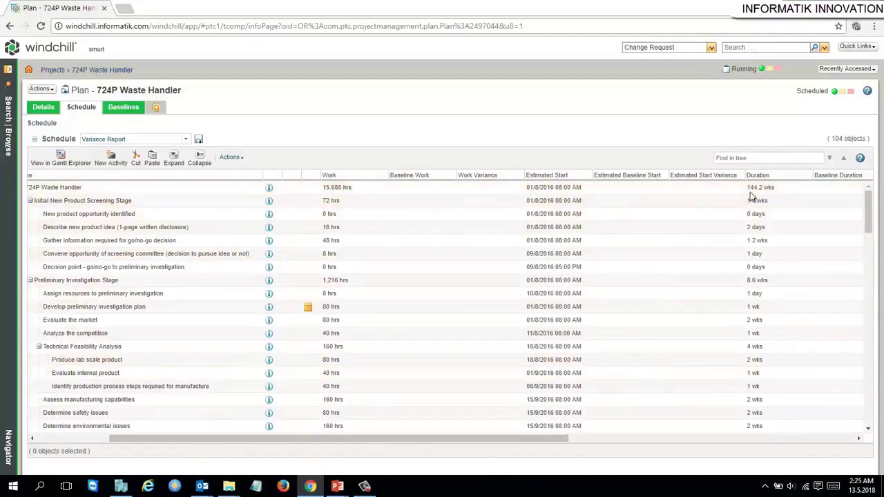
{"action": "left_click_drag", "start_coordinate": [484, 440], "coordinate": [545, 440]}
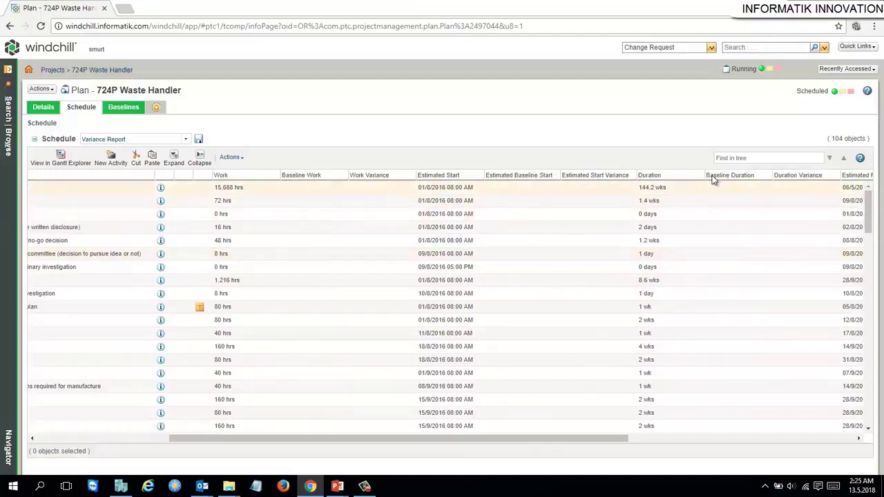
{"action": "left_click_drag", "start_coordinate": [602, 440], "coordinate": [819, 440]}
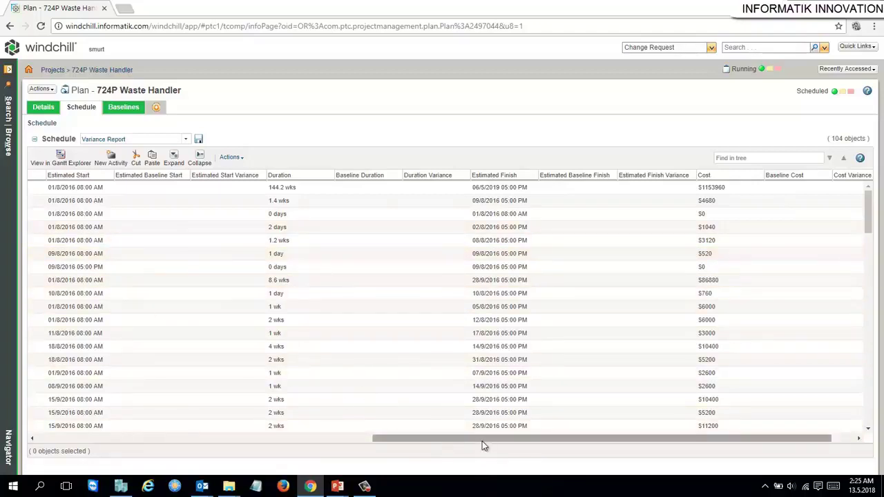
{"action": "left_click_drag", "start_coordinate": [470, 442], "coordinate": [378, 438]}
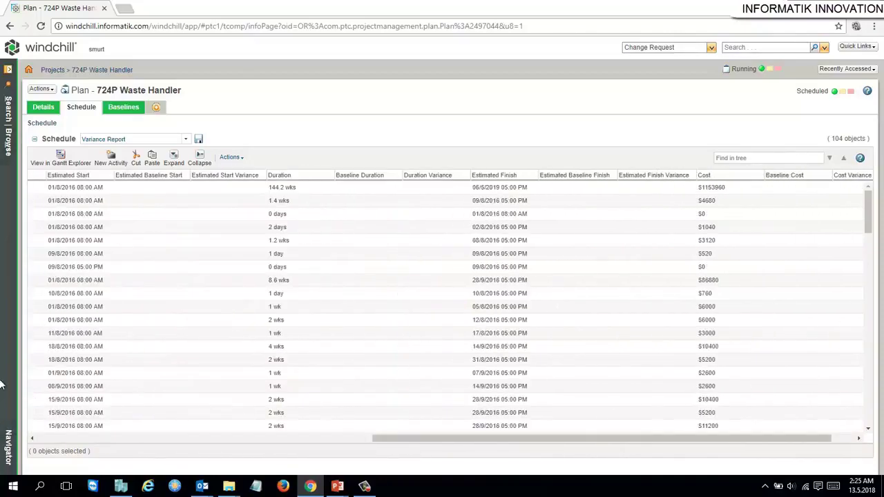
{"action": "left_click", "coordinate": [187, 142]}
{"action": "left_click", "coordinate": [135, 181]}
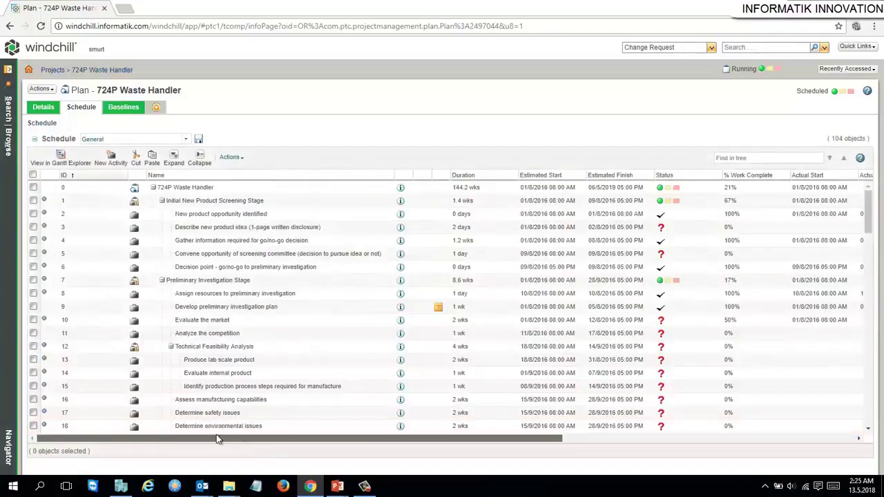
Open a maximized Gantt Explorer, expand Technical Feasibility Analysis, and widen the grid to show start, finish and resources.
{"action": "left_click", "coordinate": [67, 164]}
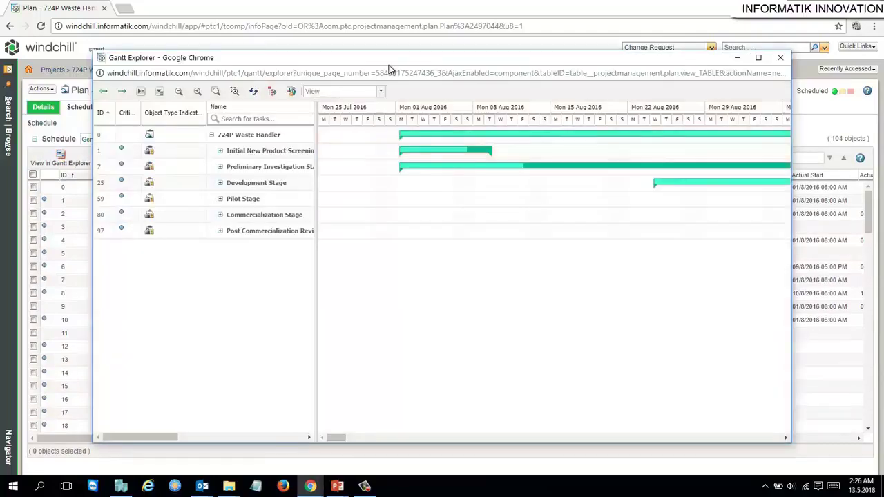
{"action": "double_click", "coordinate": [390, 59]}
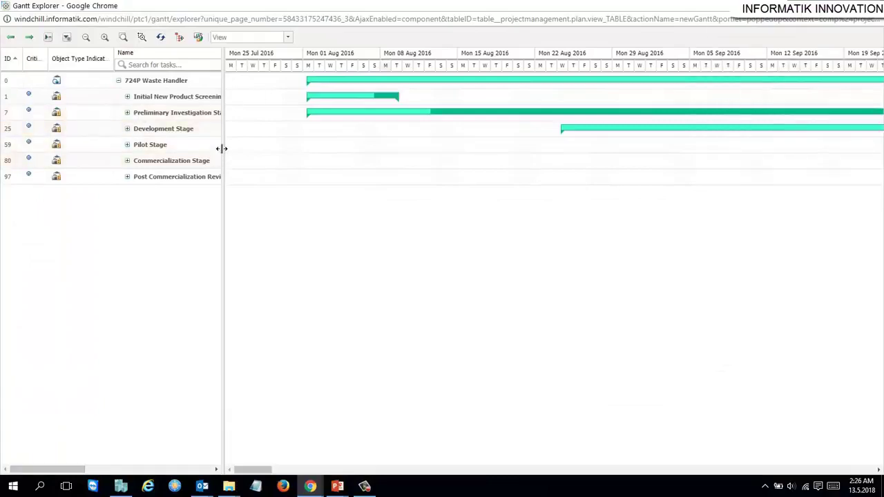
{"action": "left_click_drag", "start_coordinate": [222, 148], "coordinate": [311, 152]}
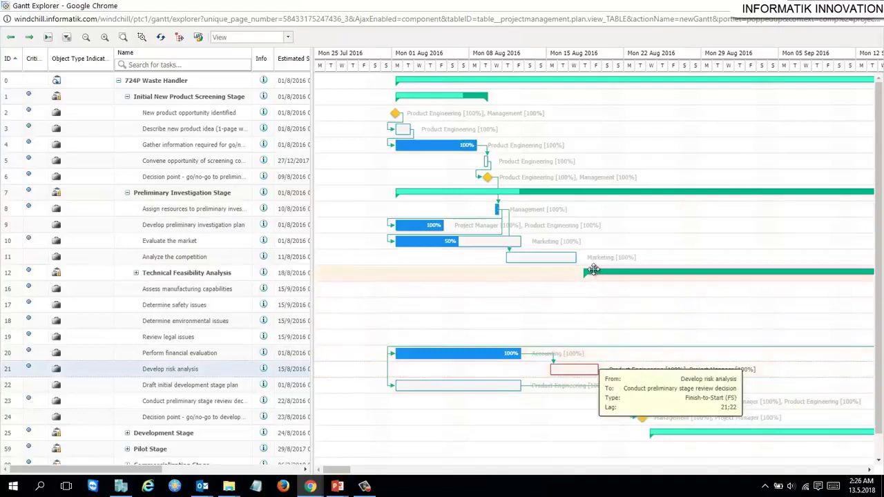
{"action": "double_click", "coordinate": [594, 270]}
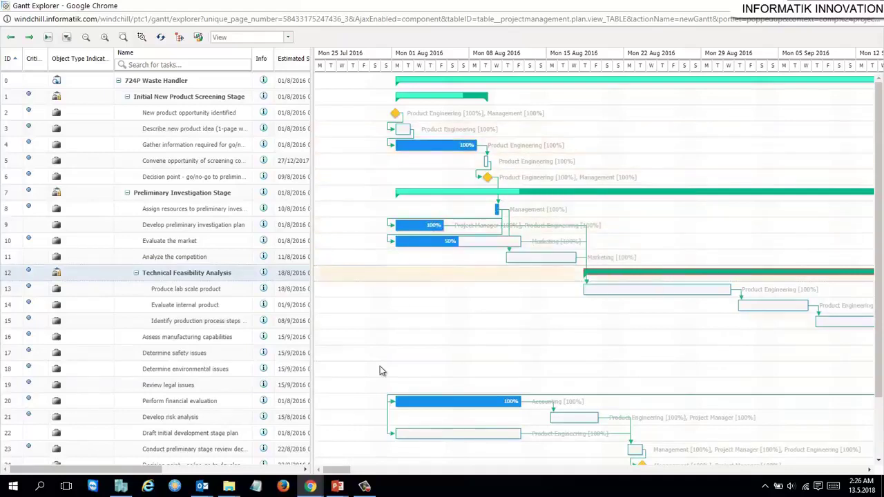
{"action": "mouse_move", "coordinate": [328, 469]}
{"action": "left_mouse_down"}
{"action": "mouse_move", "coordinate": [376, 470]}
{"action": "mouse_move", "coordinate": [328, 467]}
{"action": "left_mouse_up"}
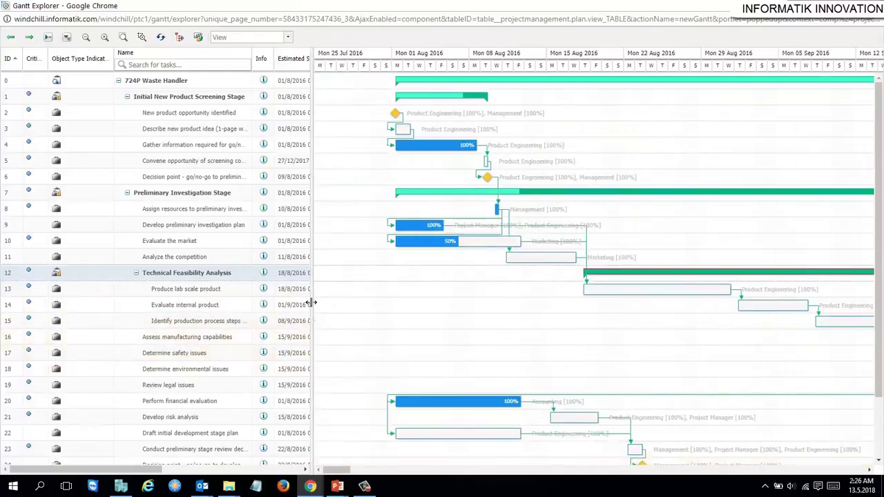
{"action": "left_click_drag", "start_coordinate": [312, 304], "coordinate": [512, 304]}
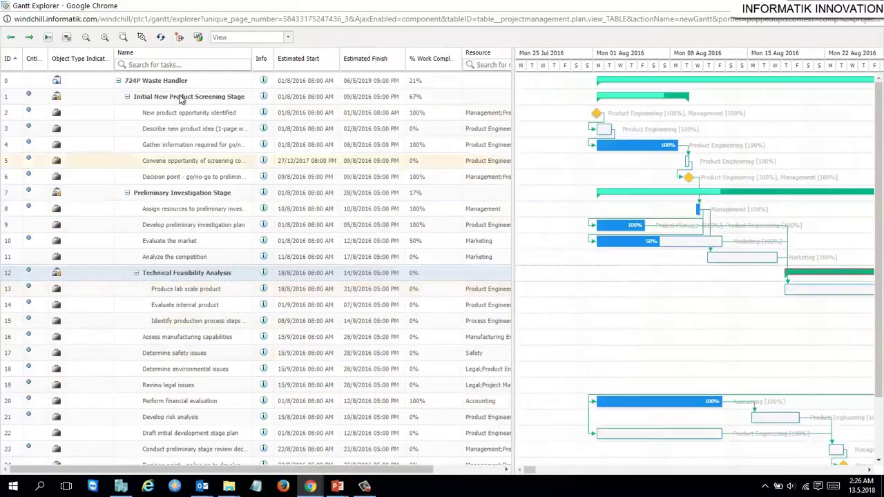
{"action": "mouse_move", "coordinate": [250, 359]}
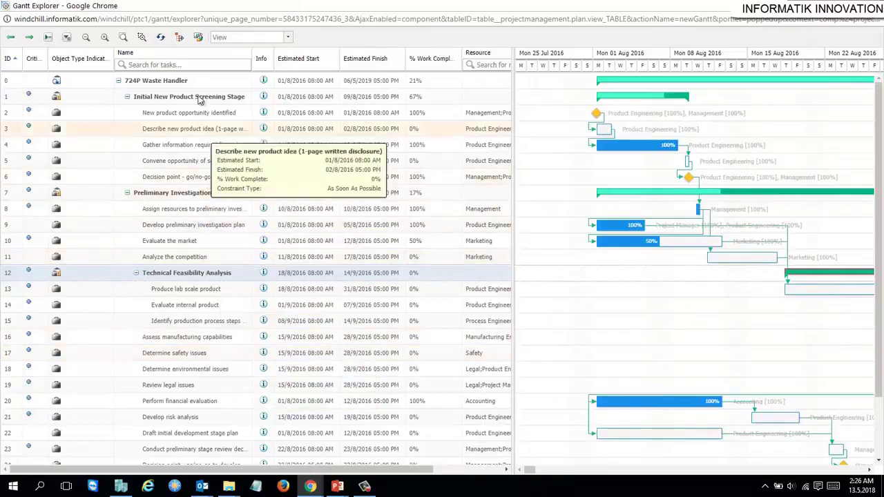
Open the August 2016 resource capacity report and scroll across its role allocation chart.
{"action": "left_click", "coordinate": [197, 39]}
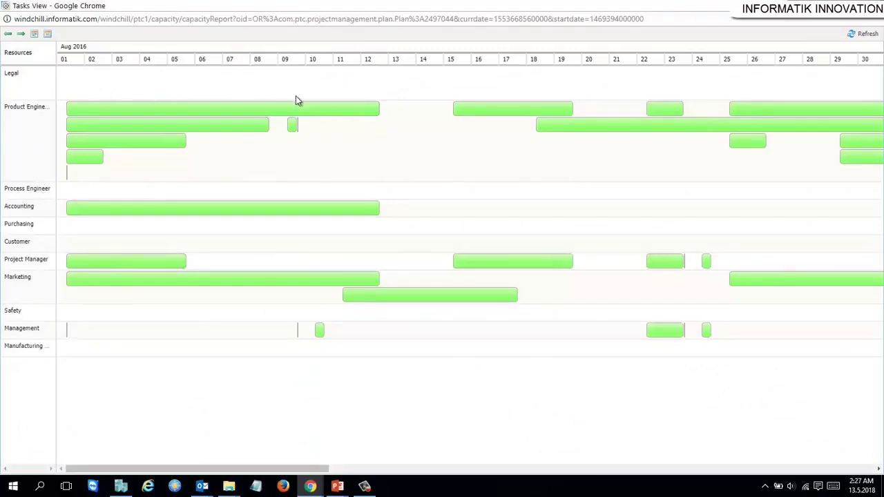
{"action": "mouse_move", "coordinate": [81, 114]}
{"action": "left_click_drag", "start_coordinate": [323, 470], "coordinate": [841, 472]}
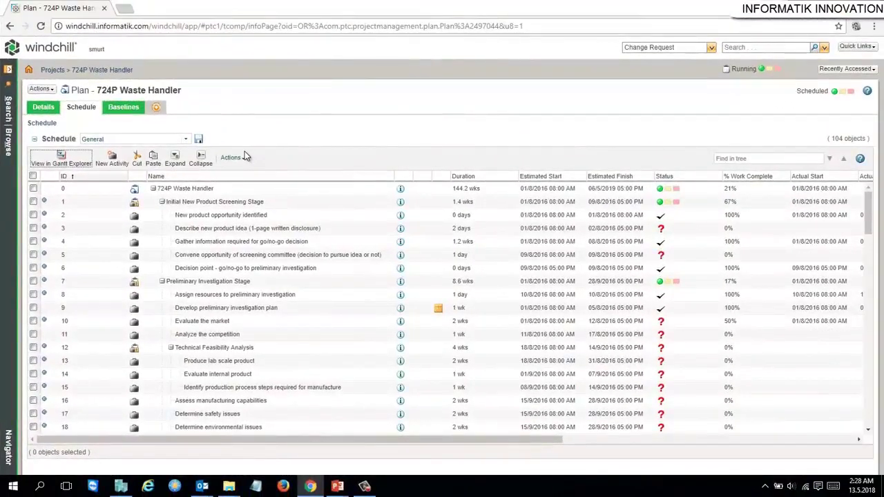
Open the schedule's Actions menu showing import, Export List to File and baseline options.
{"action": "left_click", "coordinate": [235, 159]}
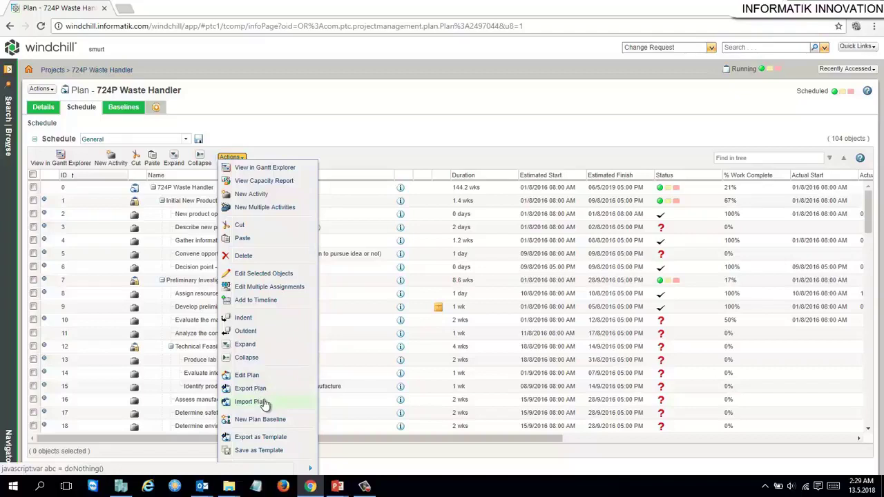
{"action": "mouse_move", "coordinate": [302, 473]}
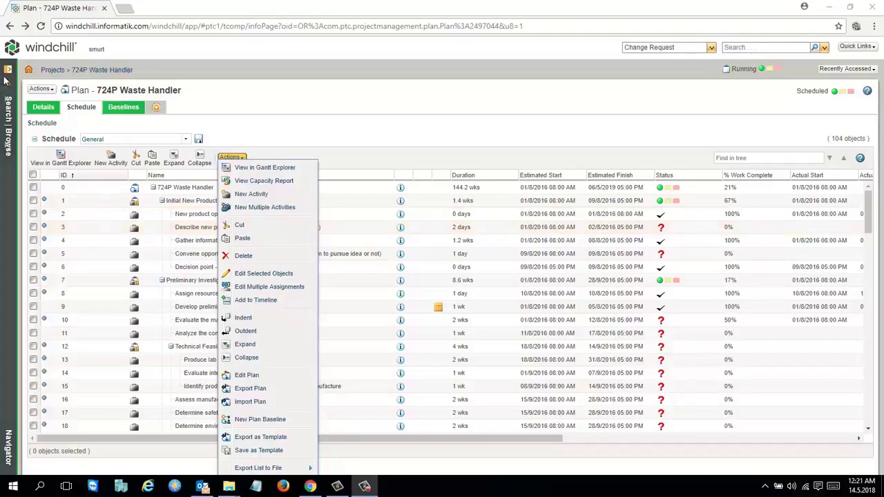
Chart projects 8341 and 8293 ANBM together in a maximized Gantt Explorer.
{"action": "left_click", "coordinate": [8, 114]}
{"action": "left_click", "coordinate": [233, 118]}
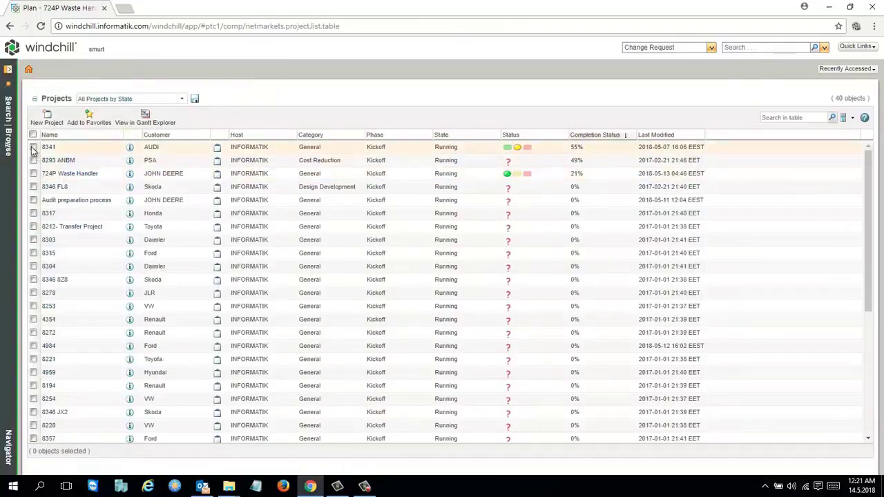
{"action": "left_click", "coordinate": [34, 147]}
{"action": "left_click", "coordinate": [33, 160]}
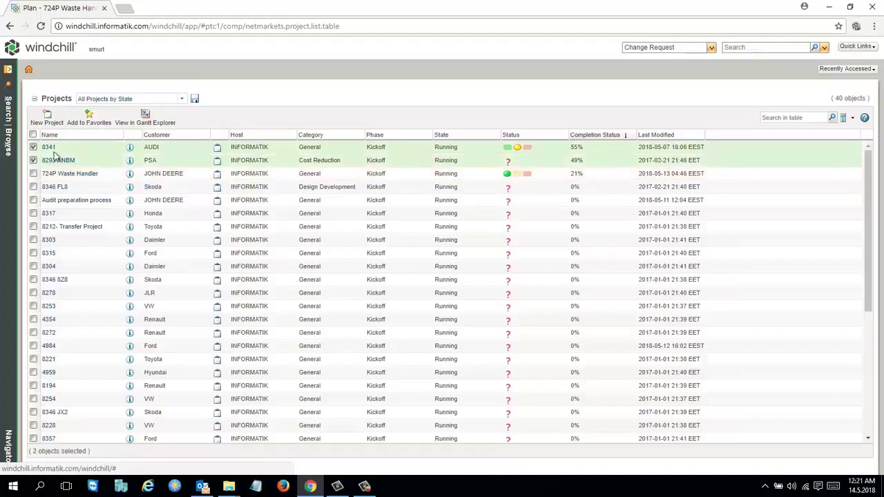
{"action": "left_click", "coordinate": [137, 123]}
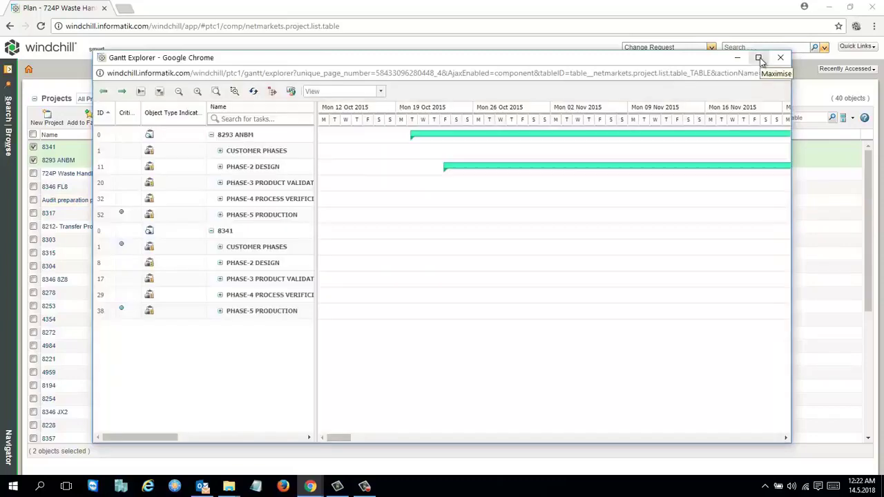
{"action": "left_click", "coordinate": [758, 57]}
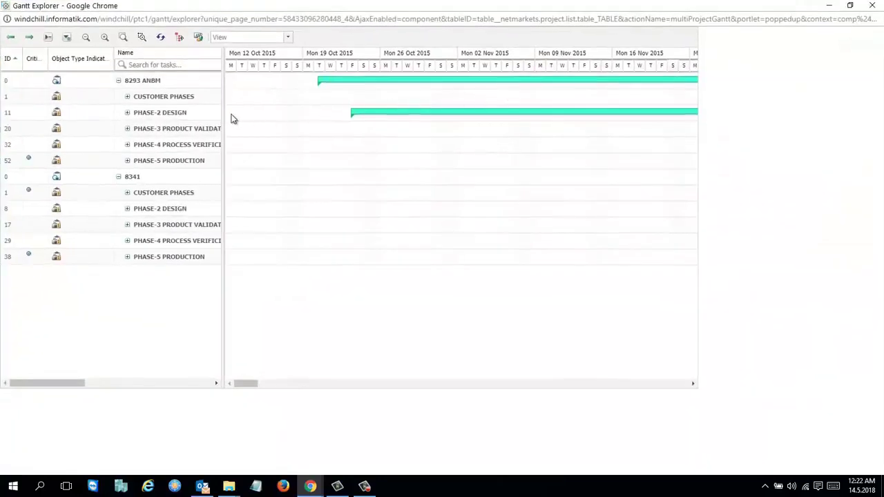
Expand CUSTOMER PHASES and General Customer Milestones for both projects, then open the Tasks View.
{"action": "left_click", "coordinate": [127, 96]}
{"action": "left_click", "coordinate": [128, 208]}
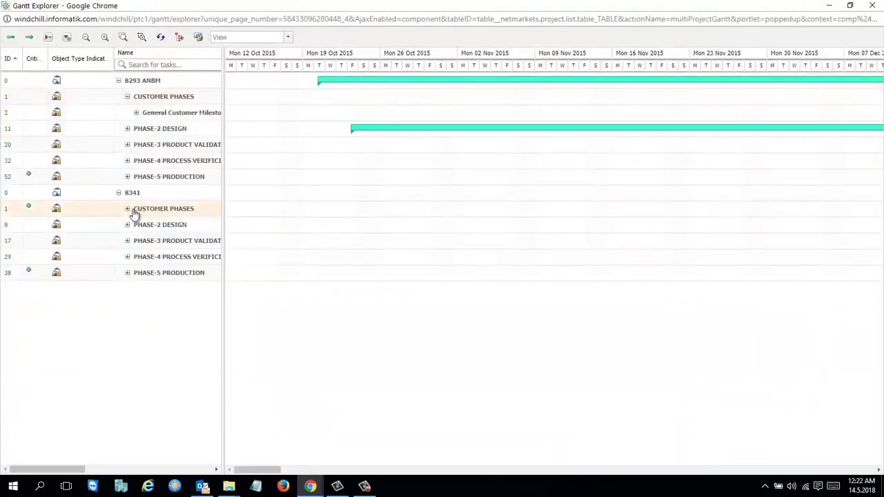
{"action": "left_click", "coordinate": [136, 113]}
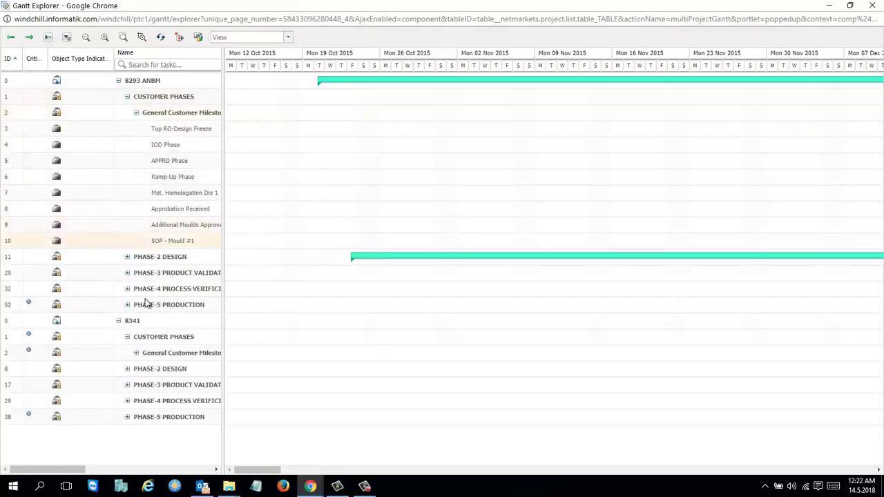
{"action": "left_click", "coordinate": [136, 352]}
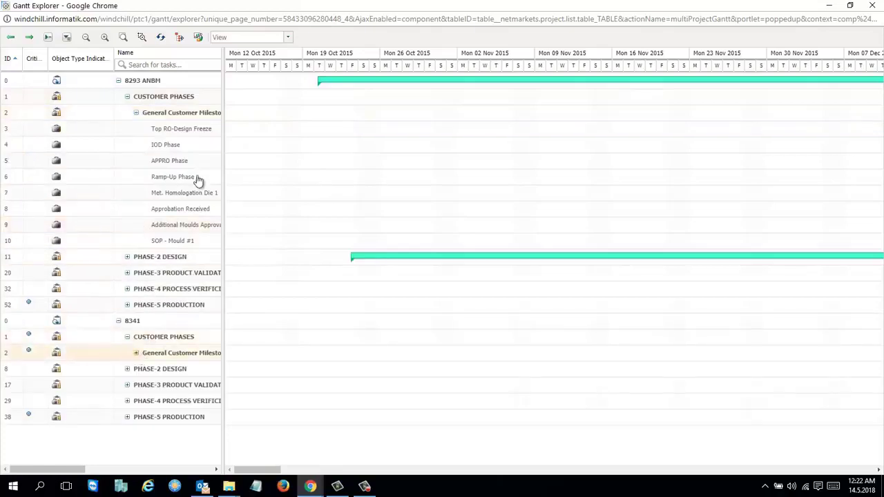
{"action": "left_click", "coordinate": [198, 38]}
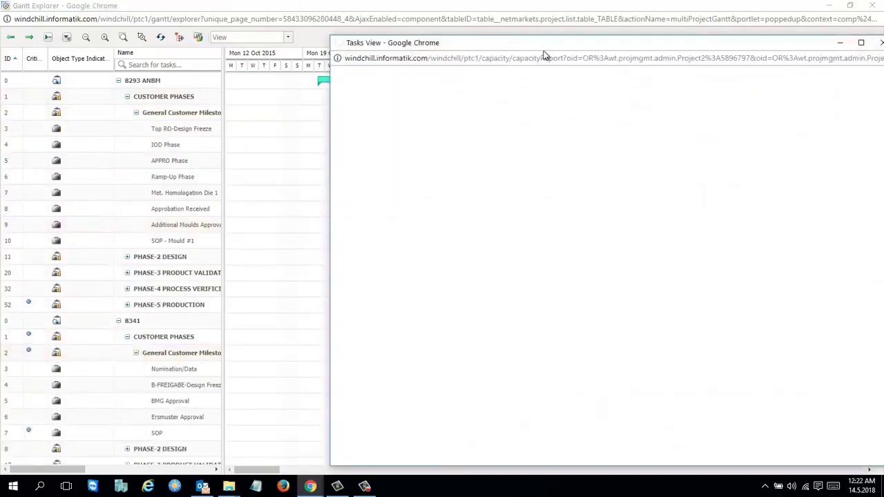
Open the Design Output deliverable of Develop preliminary investigation plan and its LOADER BUCKET part AT24-227412.
{"action": "left_click_drag", "start_coordinate": [533, 45], "coordinate": [378, 25]}
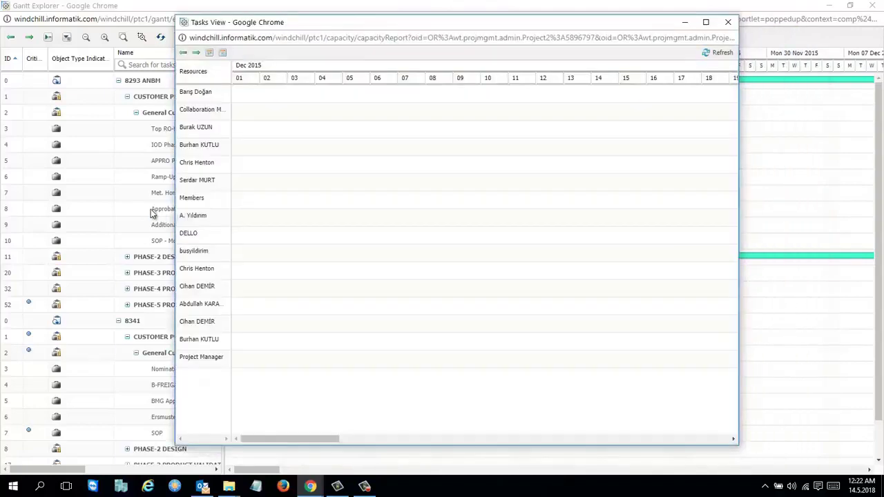
{"action": "left_click_drag", "start_coordinate": [298, 440], "coordinate": [625, 425]}
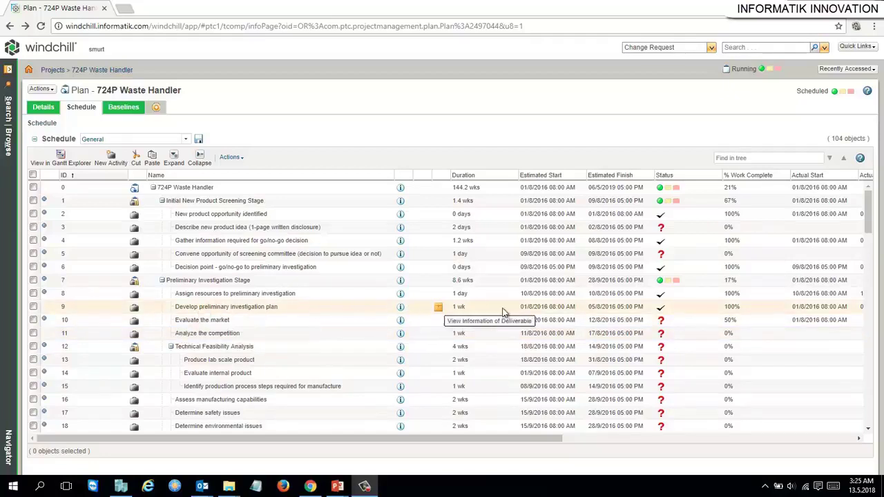
{"action": "left_click", "coordinate": [439, 308]}
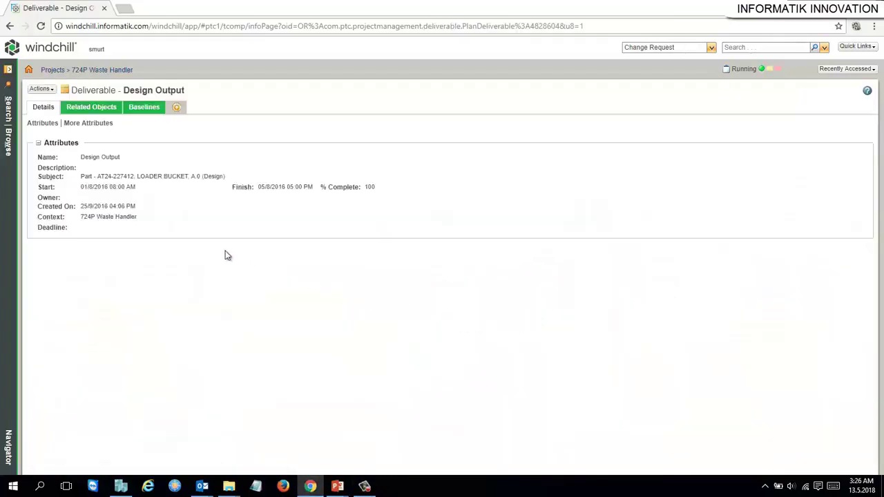
{"action": "left_click", "coordinate": [193, 178]}
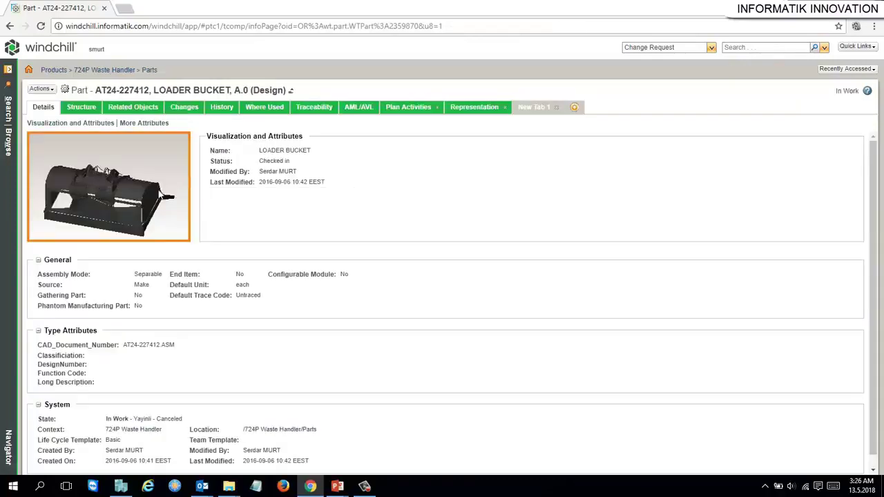
Rotate the LOADER BUCKET part's 3D preview to view it from another angle.
{"action": "mouse_move", "coordinate": [120, 208]}
{"action": "left_mouse_down"}
{"action": "mouse_move", "coordinate": [114, 185]}
{"action": "mouse_move", "coordinate": [83, 194]}
{"action": "mouse_move", "coordinate": [108, 194]}
{"action": "mouse_move", "coordinate": [96, 199]}
{"action": "mouse_move", "coordinate": [121, 225]}
{"action": "left_mouse_up"}
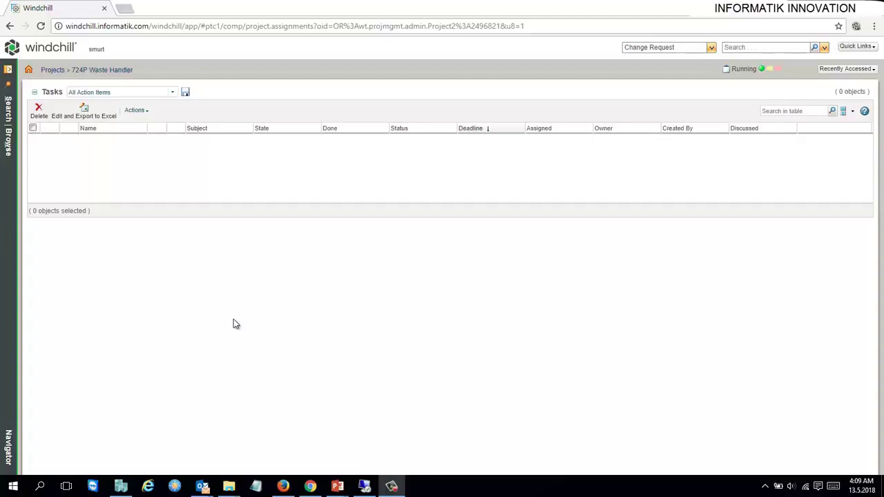
Start a new action item named Prototip Çalışması and assign it to another team member.
{"action": "left_click", "coordinate": [135, 110]}
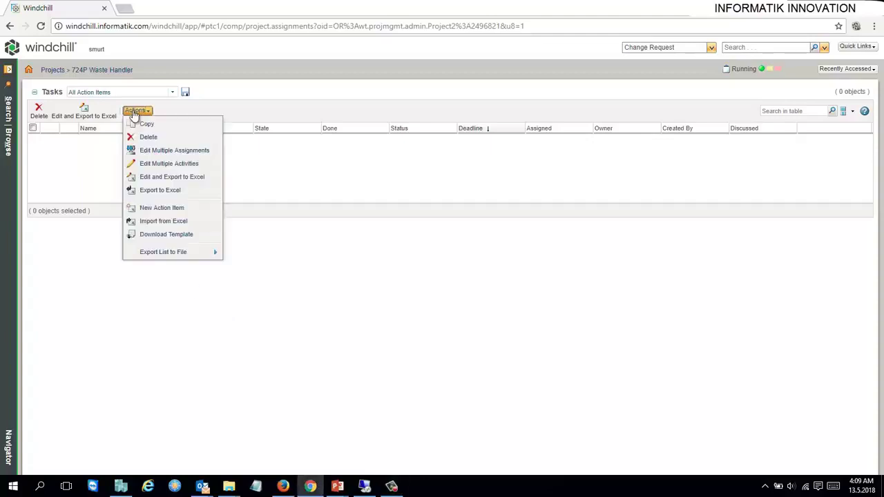
{"action": "left_click", "coordinate": [149, 209]}
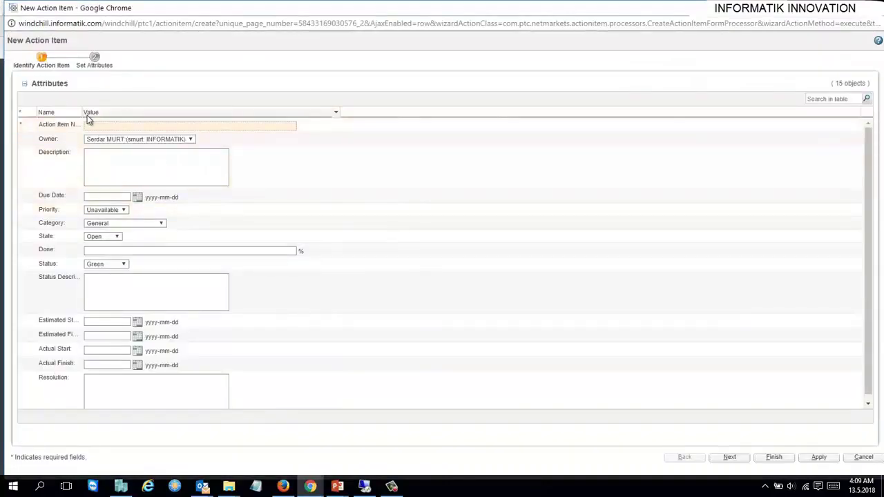
{"action": "left_click_drag", "start_coordinate": [83, 113], "coordinate": [142, 113]}
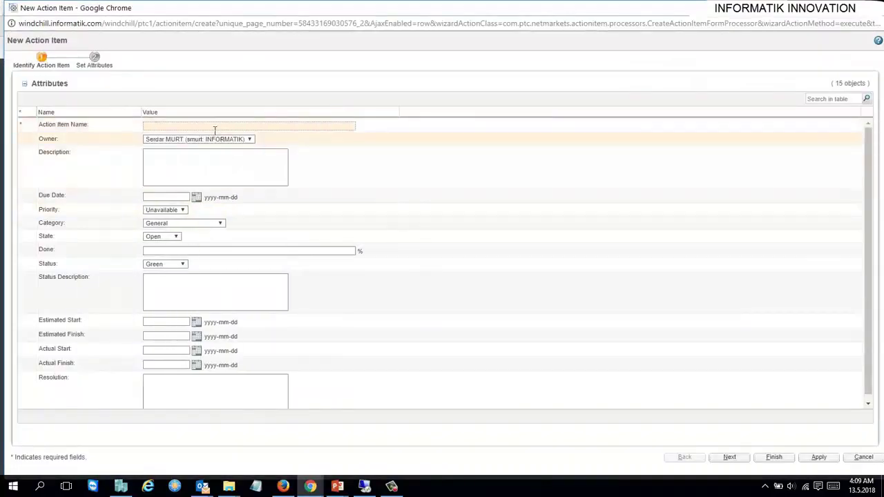
{"action": "left_click", "coordinate": [216, 125]}
{"action": "key", "text": "Down"}
{"action": "key", "text": "Return"}
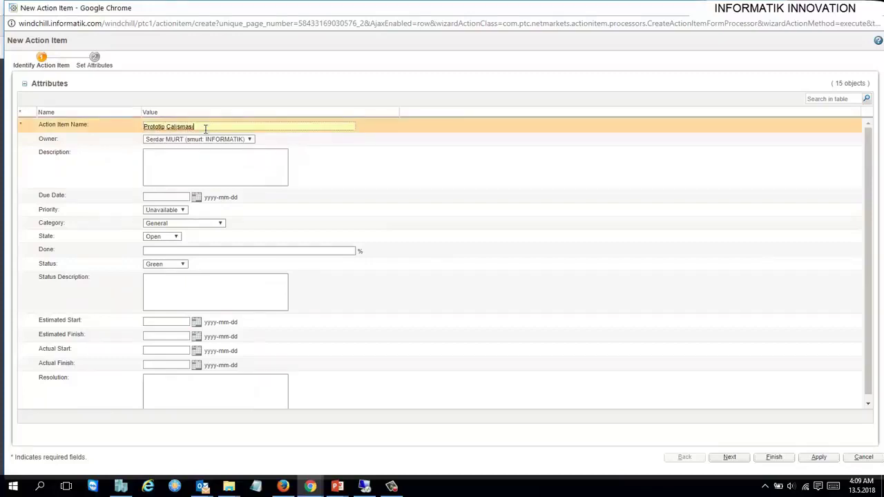
{"action": "left_click", "coordinate": [216, 140]}
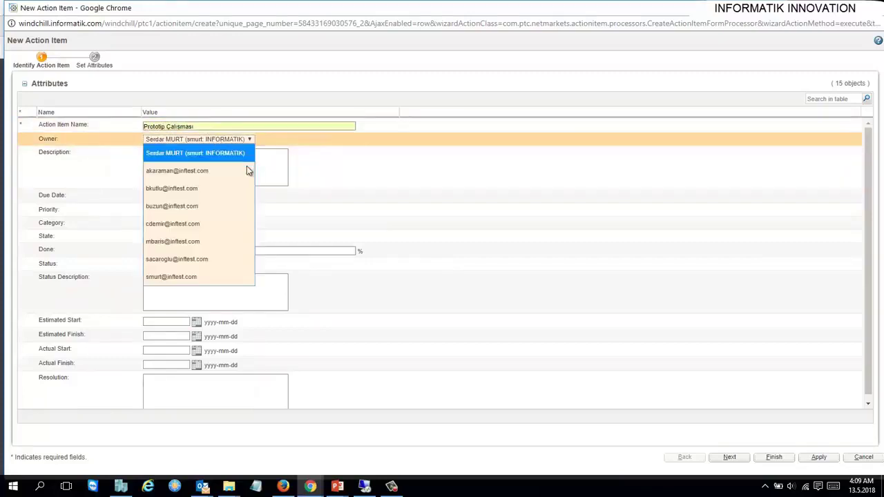
{"action": "left_click", "coordinate": [211, 258]}
Paste in the description, set due date 31 May 2018 and category Prototype.
{"action": "left_click", "coordinate": [211, 167]}
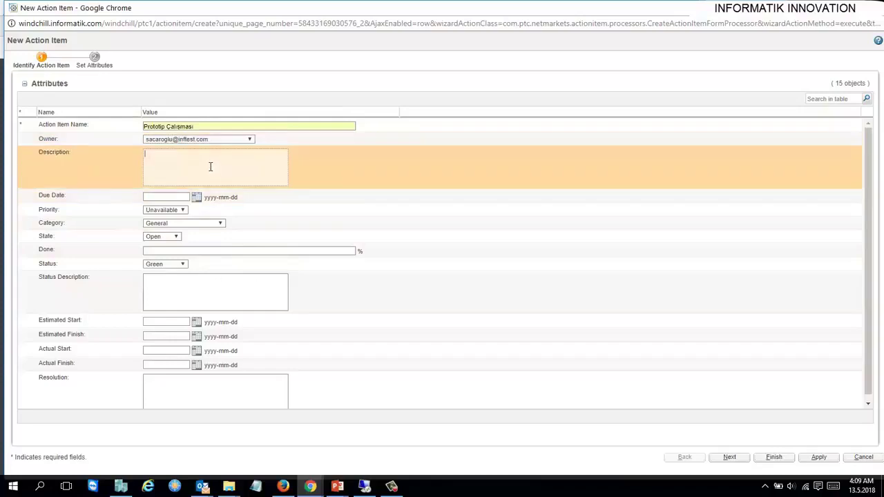
{"action": "type", "text": "724P Prototip ve Test çalışmaları tamamlansın"}
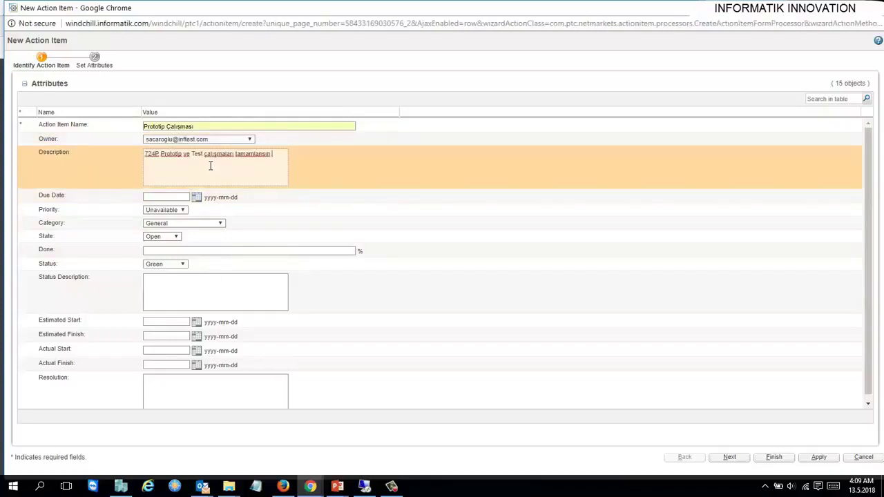
{"action": "left_click", "coordinate": [196, 197]}
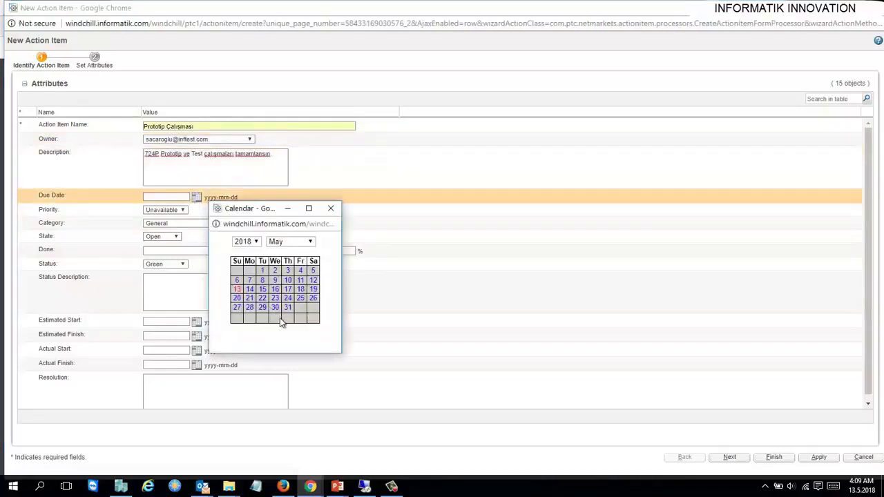
{"action": "left_click", "coordinate": [287, 307]}
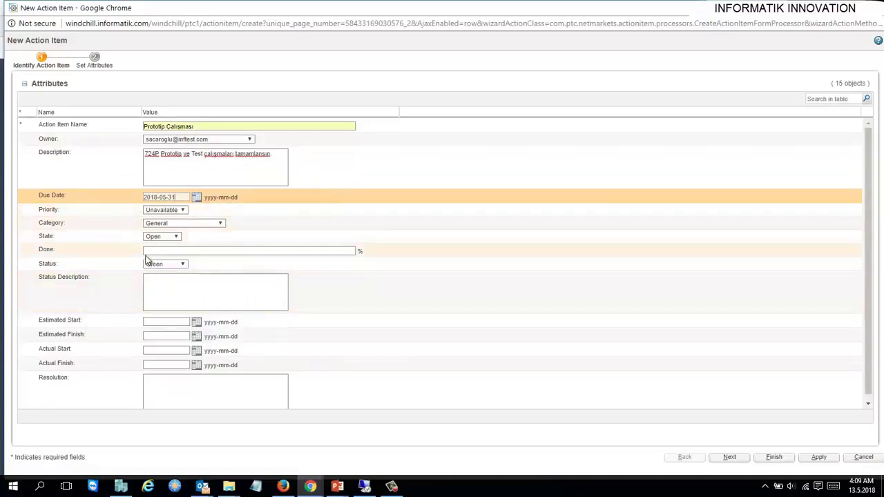
{"action": "left_click", "coordinate": [193, 224]}
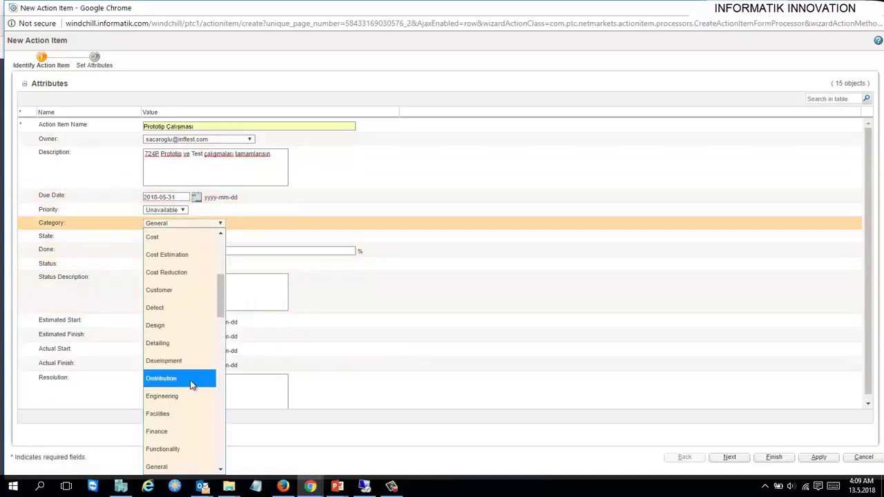
{"action": "left_click_drag", "start_coordinate": [220, 304], "coordinate": [221, 366]}
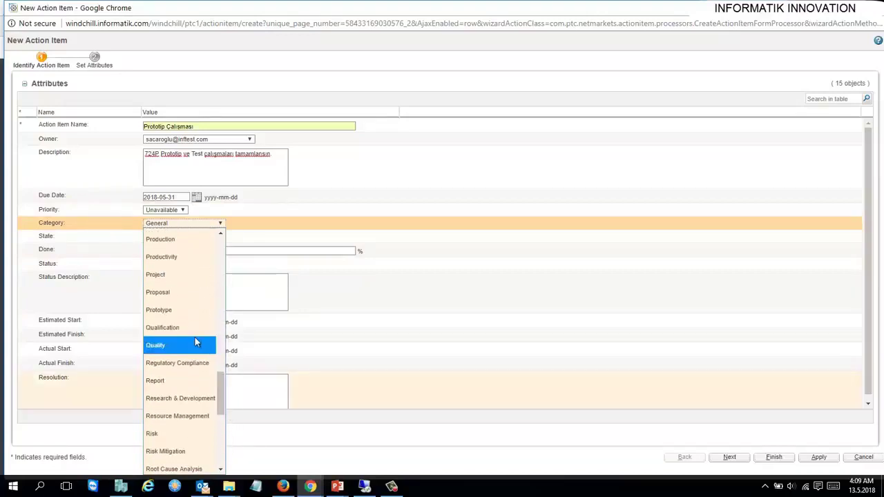
{"action": "left_click", "coordinate": [191, 309]}
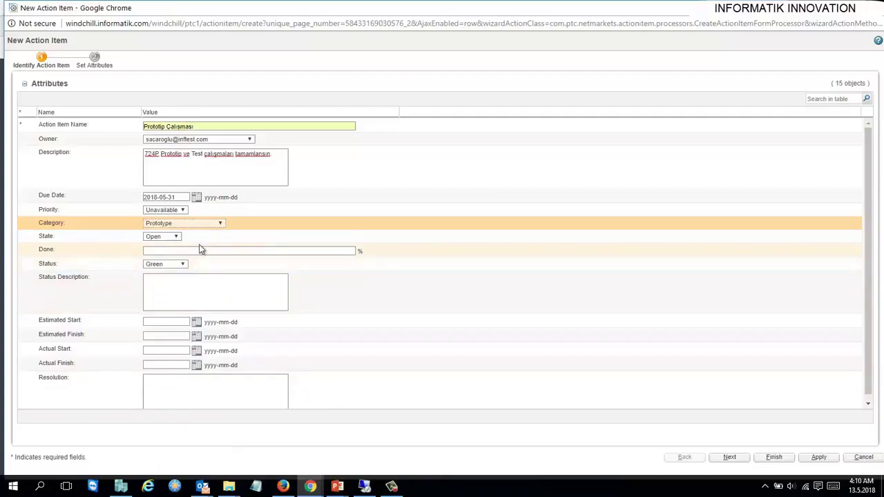
Set state to Assigned, review the Set Attributes step, and finish creating Prototip Çalışması.
{"action": "left_click", "coordinate": [164, 238]}
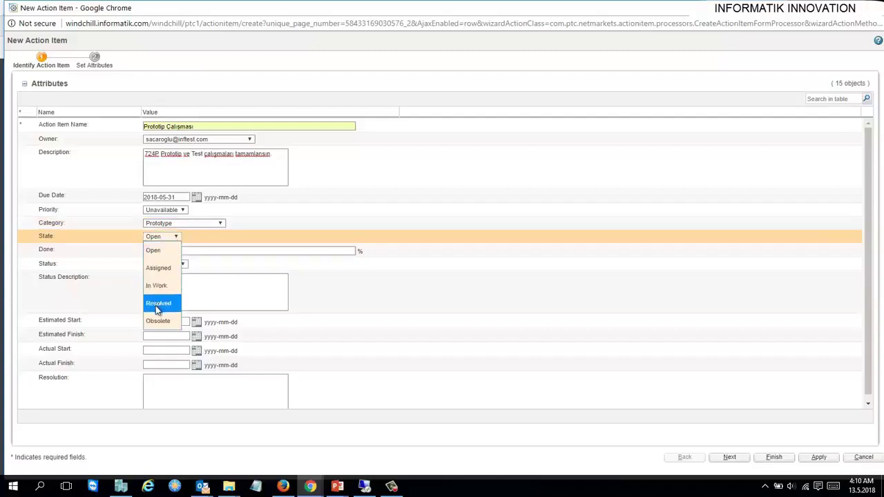
{"action": "left_click", "coordinate": [158, 268]}
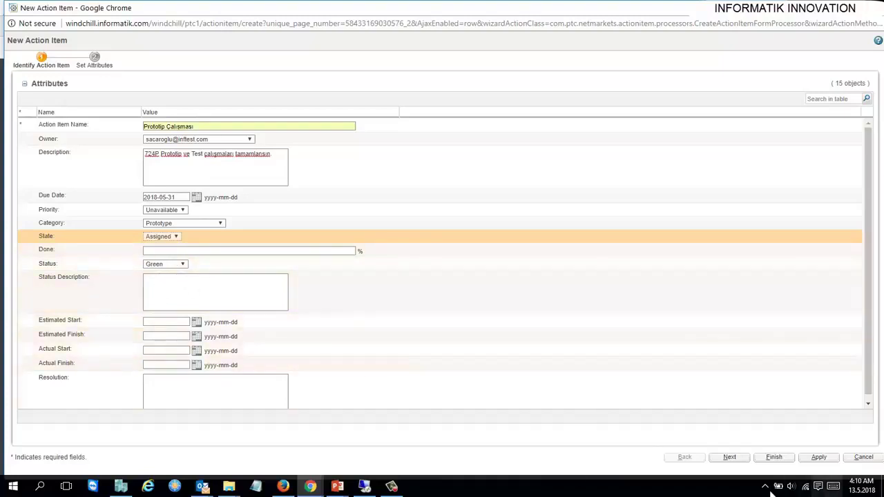
{"action": "scroll", "coordinate": [223, 386], "scroll_direction": "down", "scroll_amount": 1}
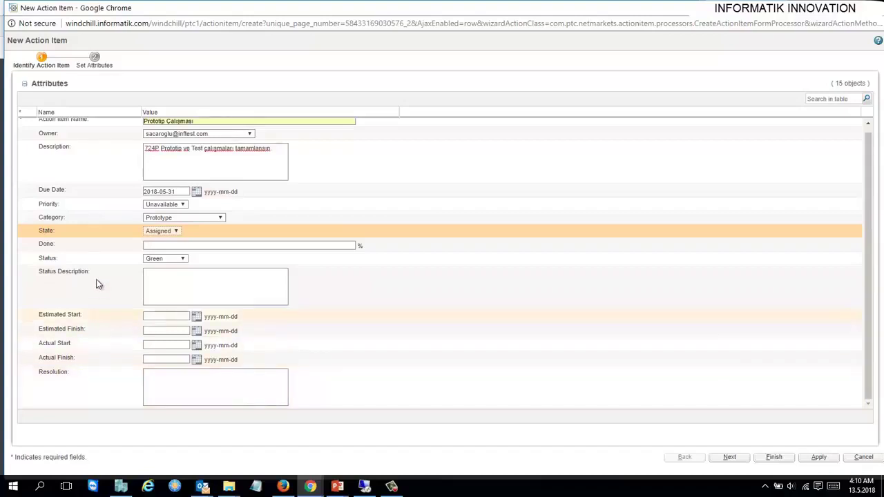
{"action": "left_click", "coordinate": [95, 65]}
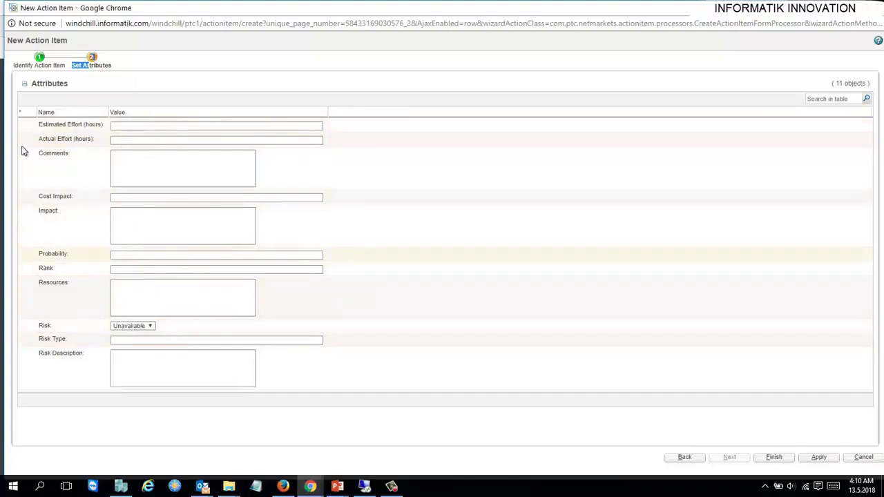
{"action": "left_click", "coordinate": [47, 66]}
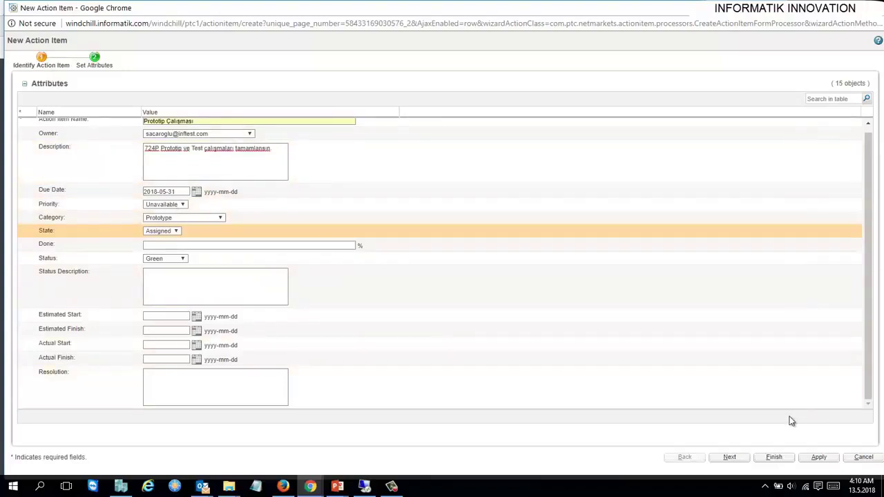
{"action": "left_click", "coordinate": [773, 457]}
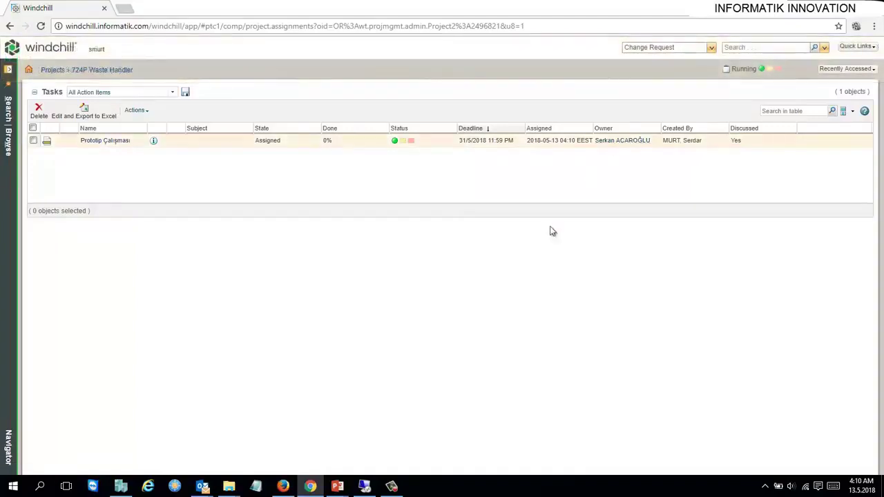
Read the Prototip Çalışması creation notification in Thunderbird and follow its link into Windchill.
{"action": "left_click", "coordinate": [366, 484]}
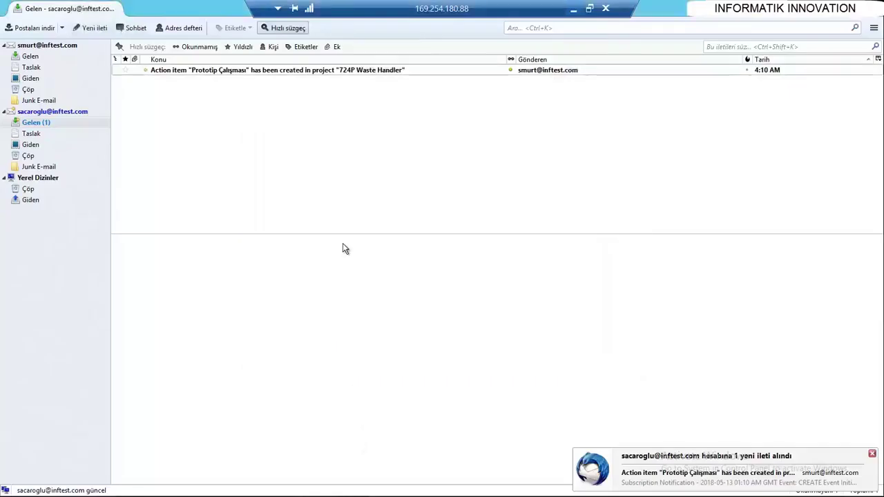
{"action": "left_click", "coordinate": [218, 71]}
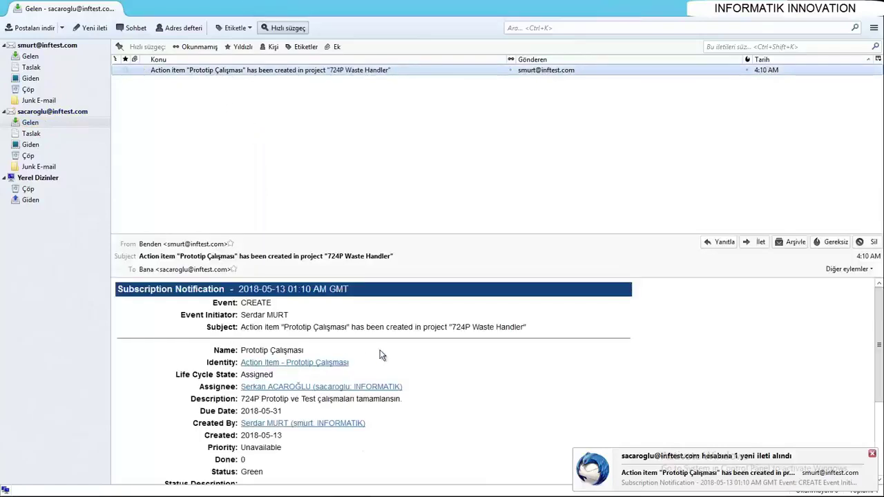
{"action": "left_click", "coordinate": [303, 363]}
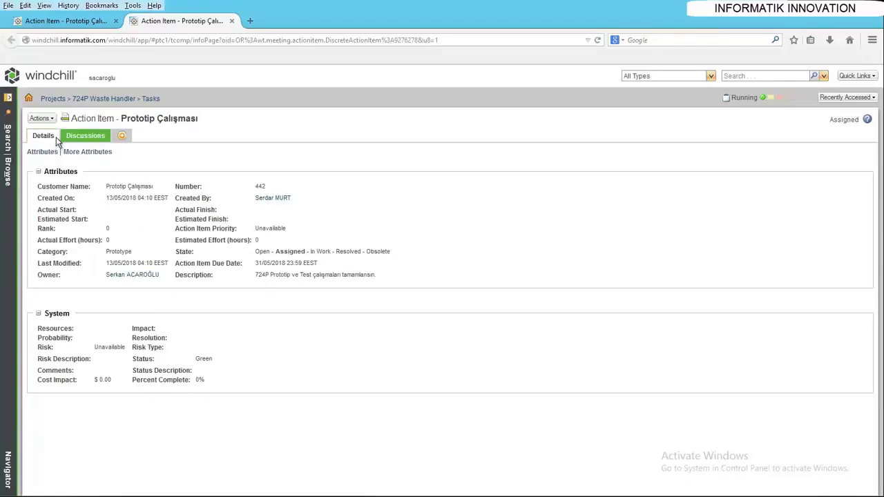
Edit Prototip Çalışması to 50% done, then return to the local browser's Tasks list.
{"action": "left_click", "coordinate": [40, 119]}
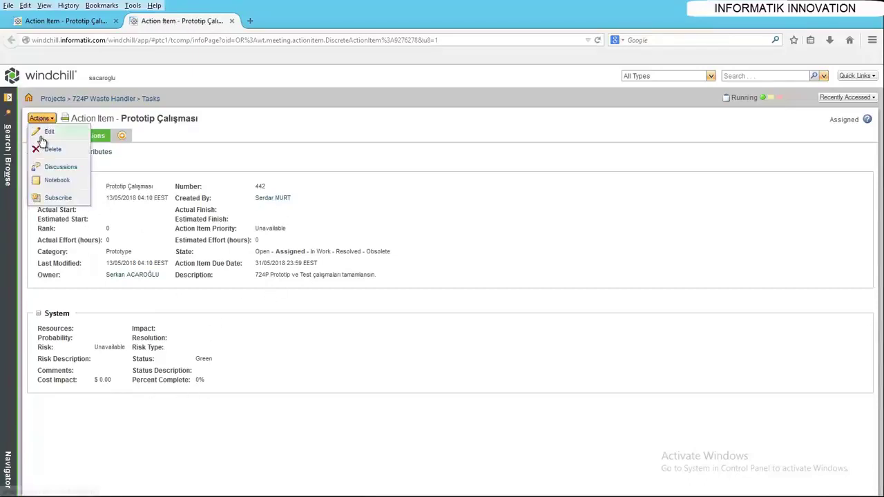
{"action": "left_click", "coordinate": [43, 132]}
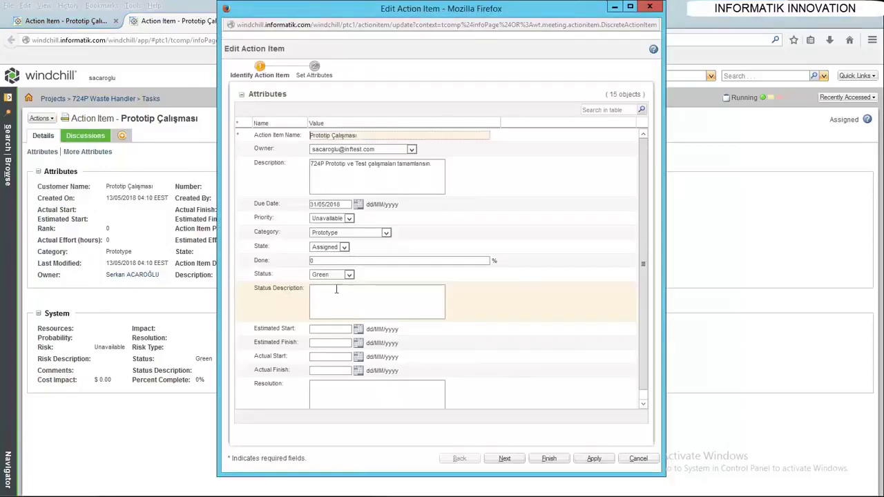
{"action": "left_click", "coordinate": [322, 261]}
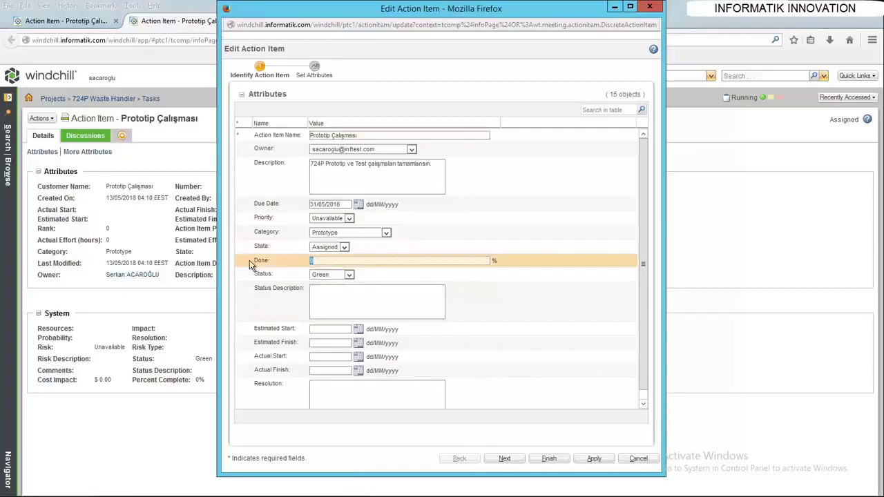
{"action": "key", "text": "BackSpace"}
{"action": "type", "text": "50"}
{"action": "left_click", "coordinate": [549, 458]}
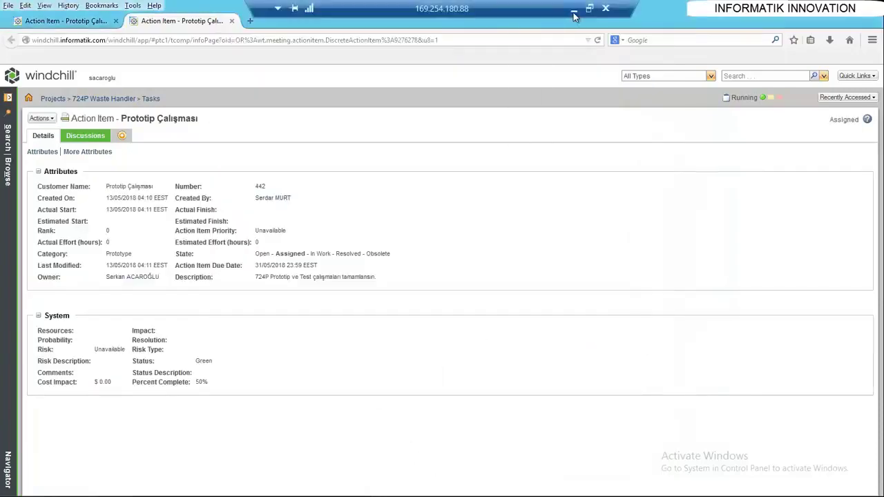
{"action": "left_click", "coordinate": [573, 12]}
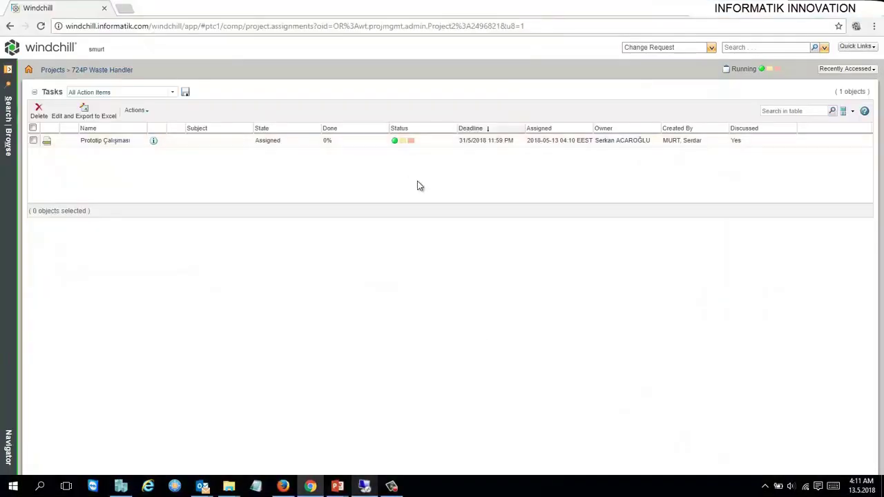
Refresh the Tasks list, then set Prototip Çalışması's Done to 100 so it resolves.
{"action": "key", "text": "F5"}
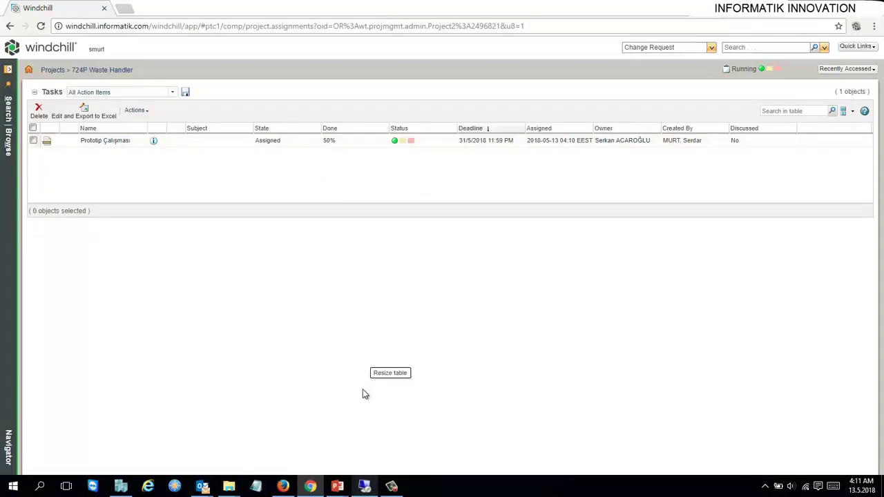
{"action": "left_click", "coordinate": [366, 487]}
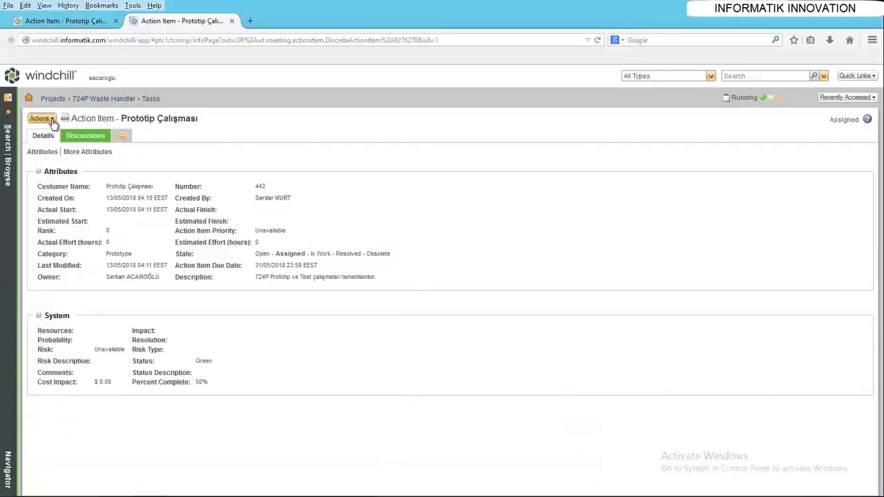
{"action": "left_click", "coordinate": [40, 118]}
{"action": "left_click", "coordinate": [55, 130]}
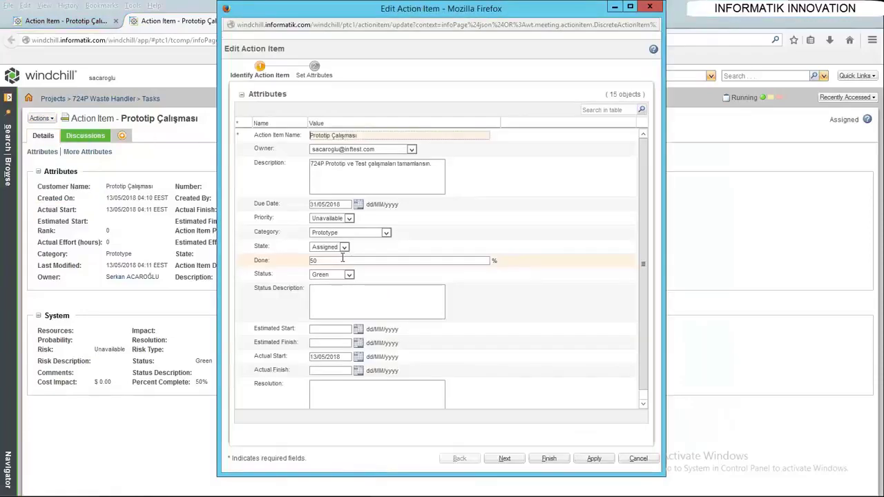
{"action": "double_click", "coordinate": [330, 261]}
{"action": "type", "text": "100"}
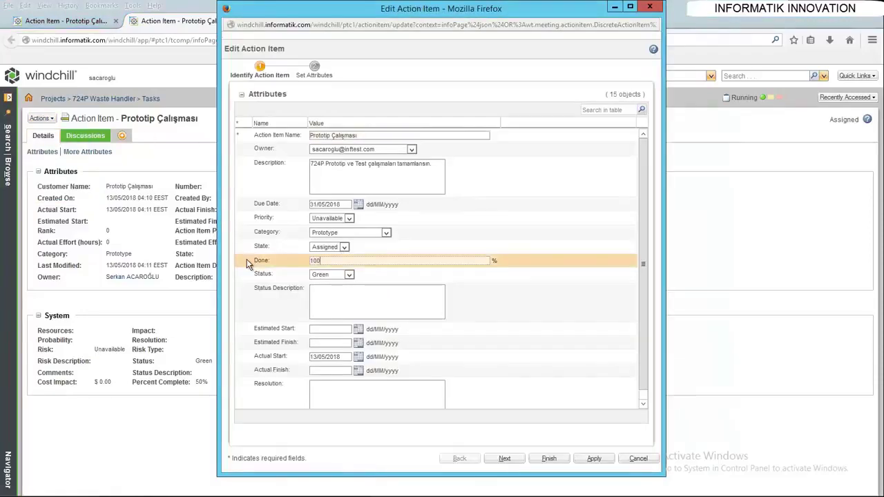
{"action": "left_click", "coordinate": [550, 459]}
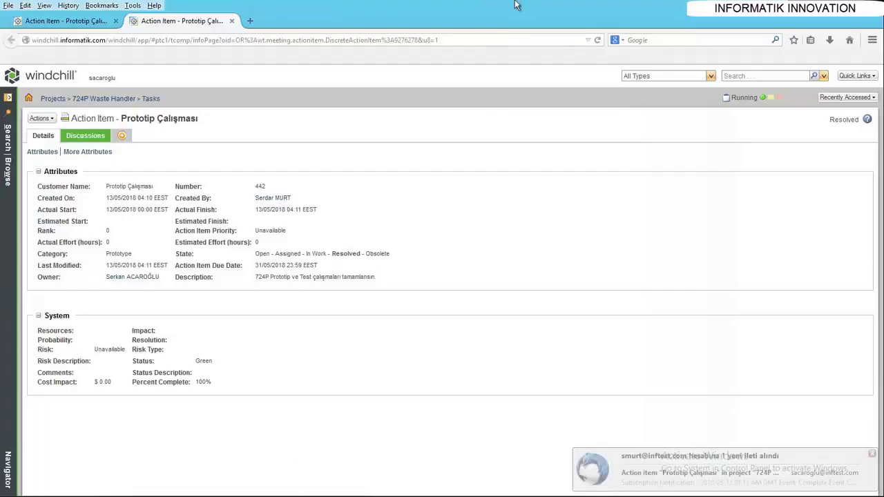
{"action": "left_click", "coordinate": [612, 482]}
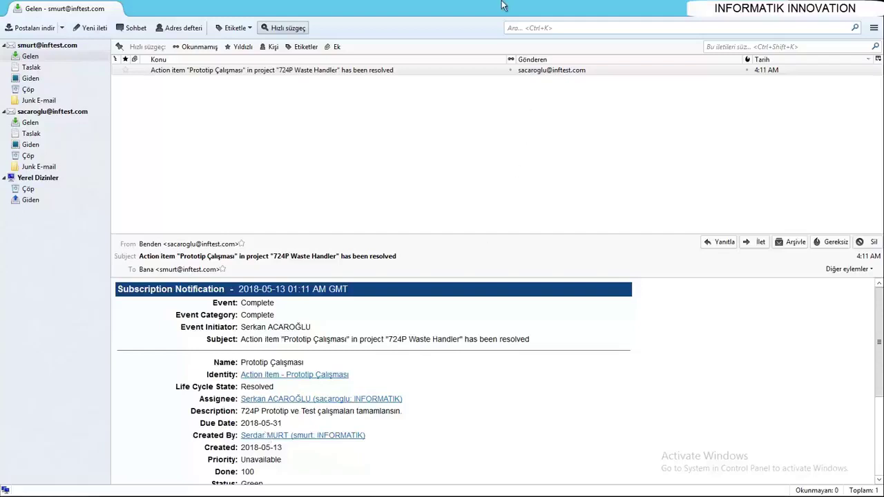
Return to the local Windchill Tasks list showing Prototip Çalışması Resolved at 100%.
{"action": "left_click", "coordinate": [571, 10]}
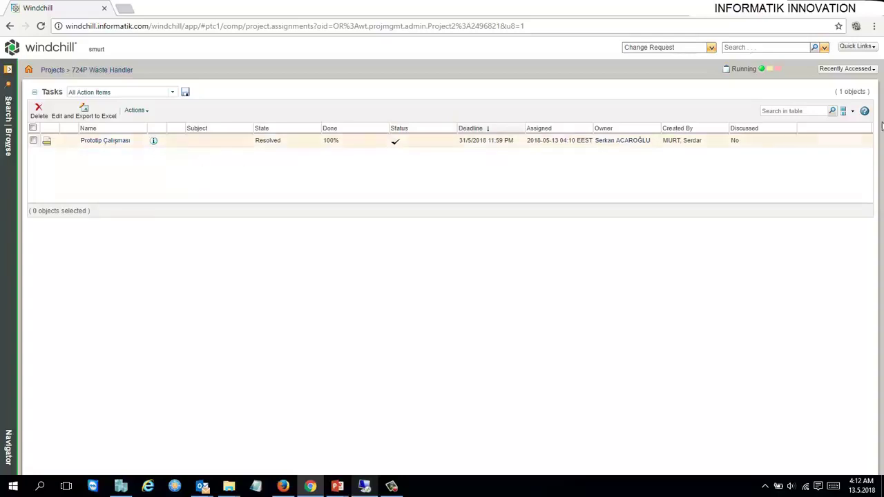
Open part AT24-227412 LOADER BUCKET from Recently Accessed and show its Action Item tab.
{"action": "left_click", "coordinate": [846, 72]}
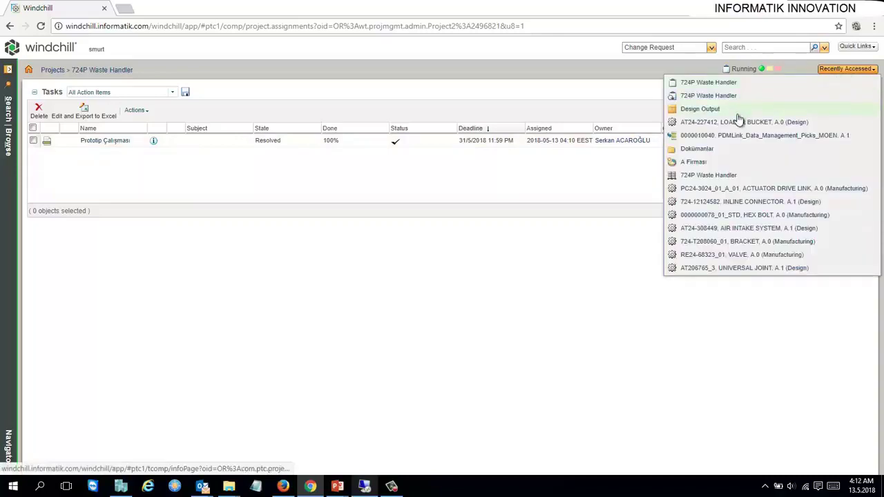
{"action": "left_click", "coordinate": [735, 123]}
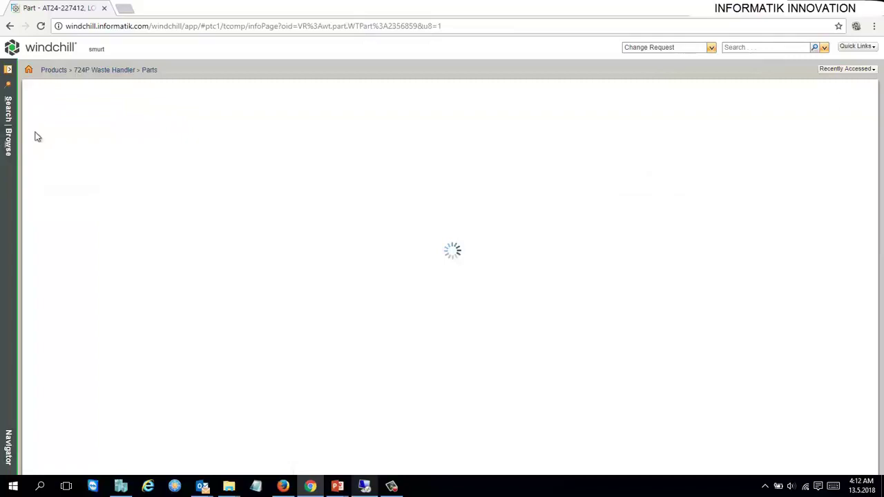
{"action": "left_click", "coordinate": [44, 109]}
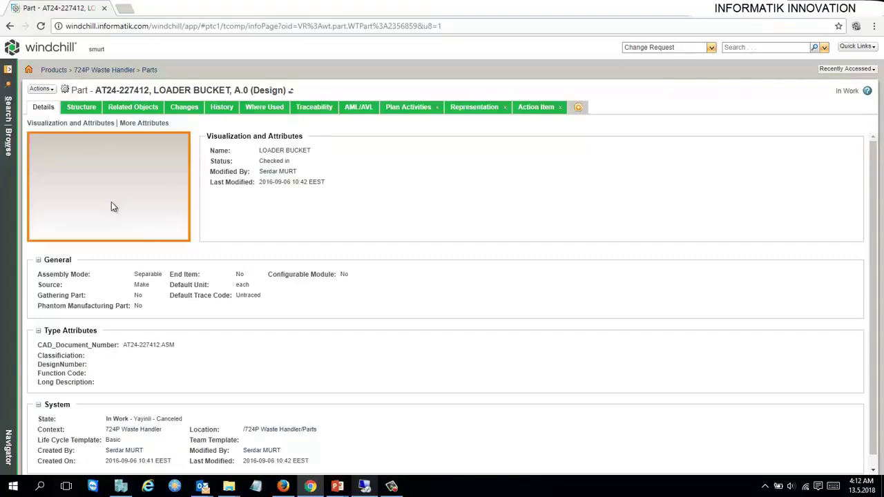
{"action": "left_click", "coordinate": [544, 108]}
Create action item Tasarımı Guncelle for the part, due 2018-05-30, in state Assigned.
{"action": "left_click", "coordinate": [183, 164]}
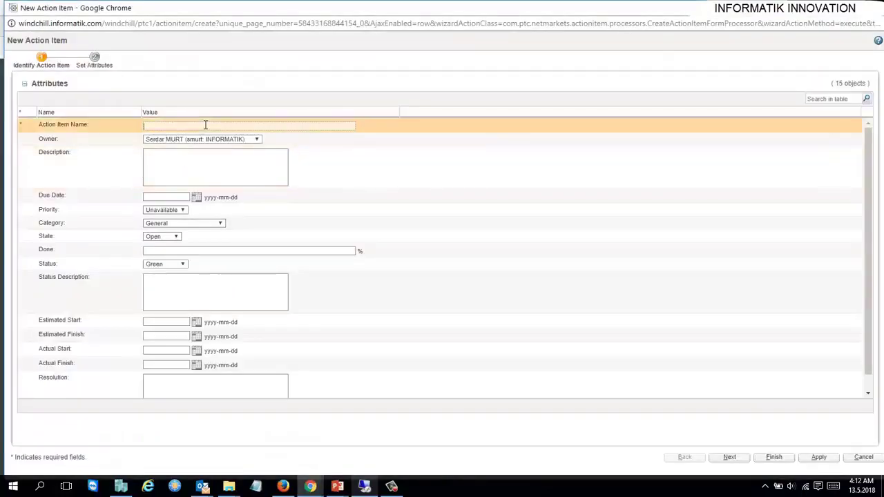
{"action": "type", "text": "Tasarımı"}
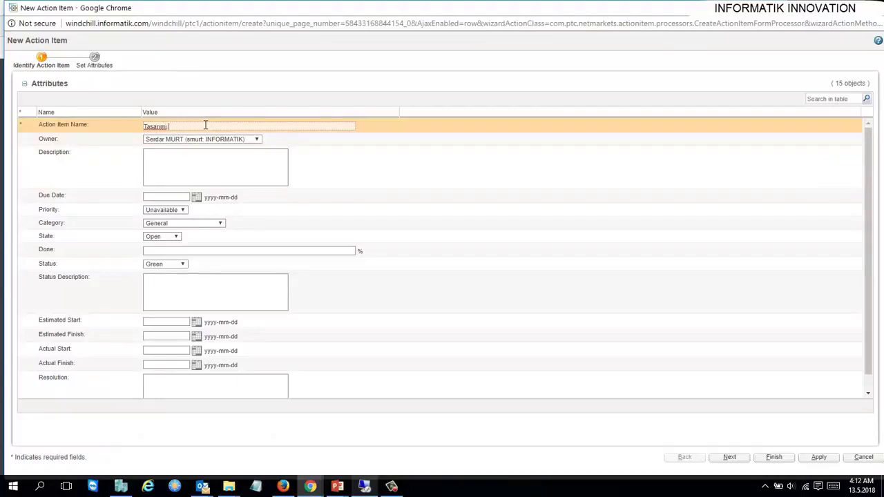
{"action": "type", "text": "Guncelle"}
{"action": "left_click", "coordinate": [241, 140]}
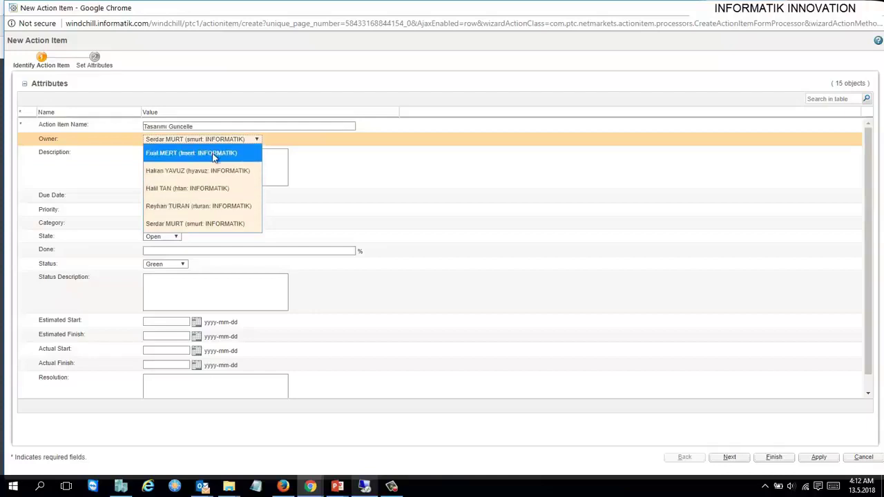
{"action": "left_click", "coordinate": [207, 223]}
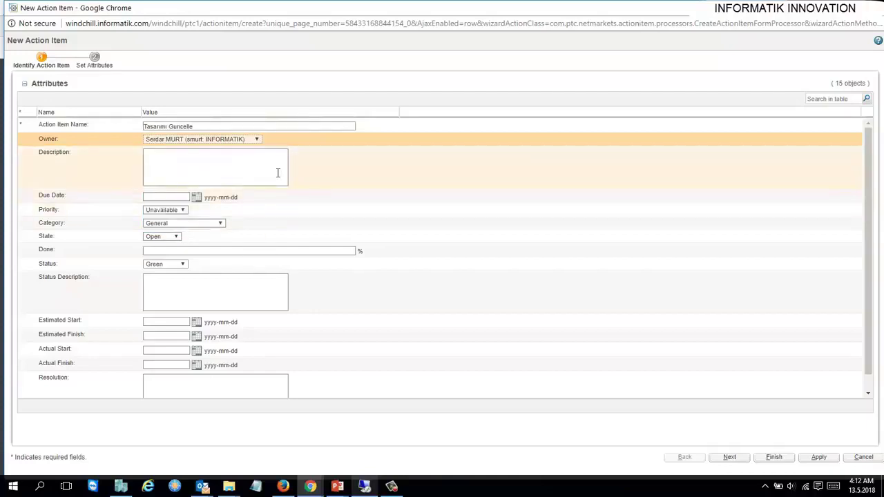
{"action": "left_click", "coordinate": [196, 197]}
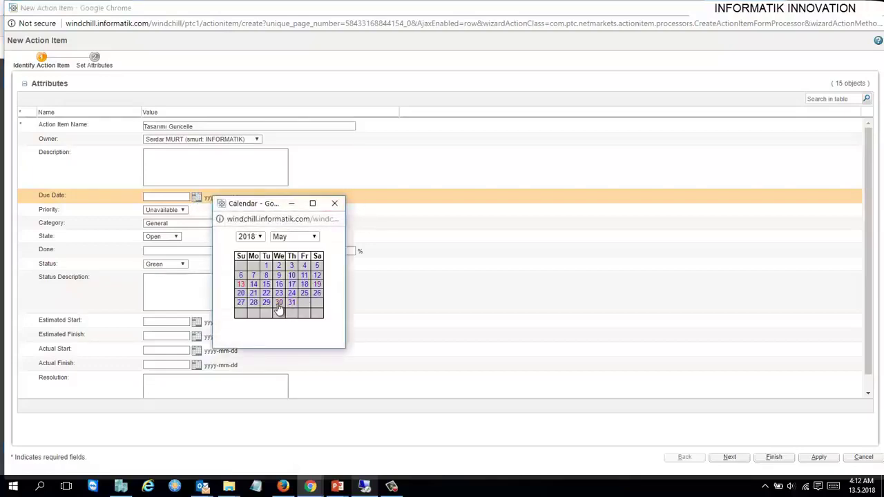
{"action": "left_click", "coordinate": [280, 311]}
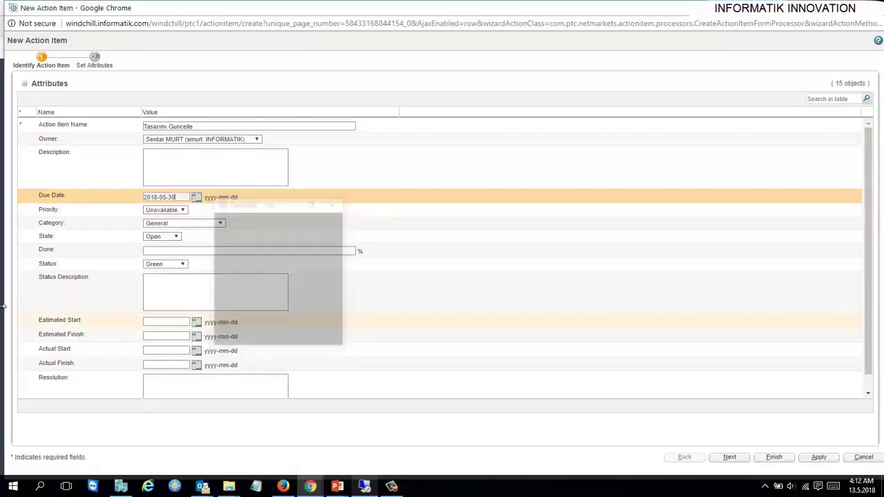
{"action": "left_click", "coordinate": [164, 237]}
{"action": "left_click", "coordinate": [158, 269]}
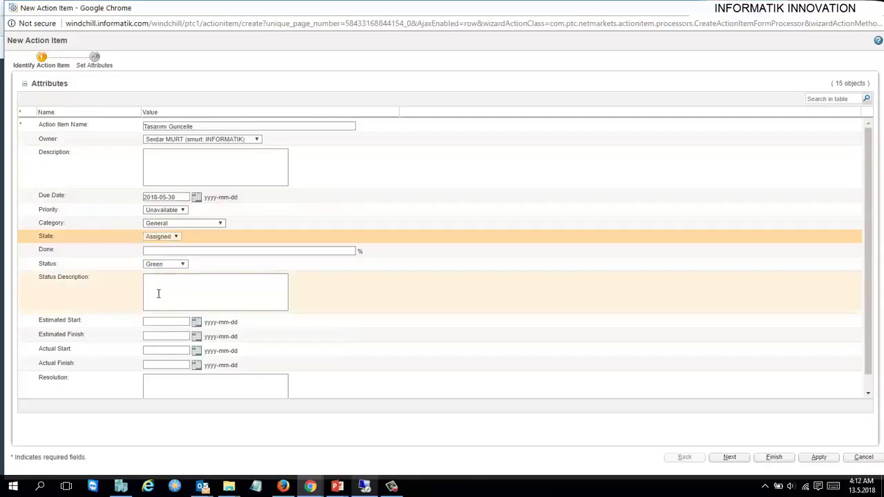
{"action": "scroll", "coordinate": [311, 369], "scroll_direction": "down", "scroll_amount": 1}
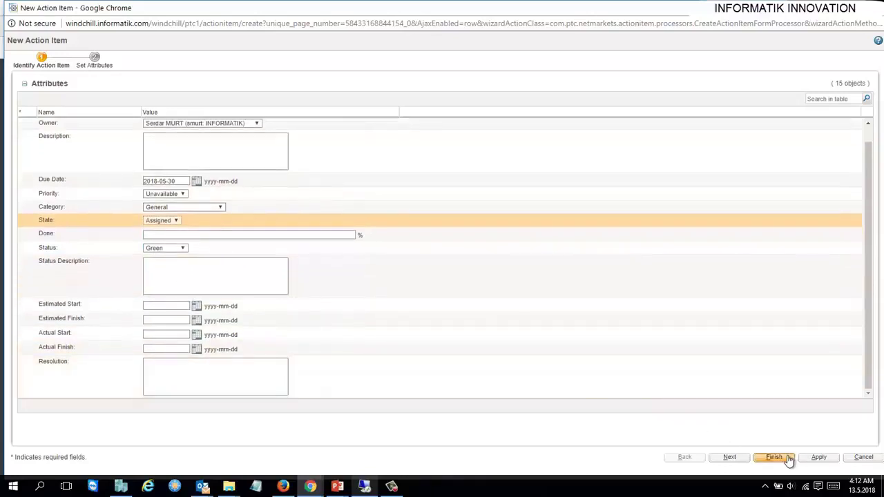
{"action": "left_click", "coordinate": [783, 458]}
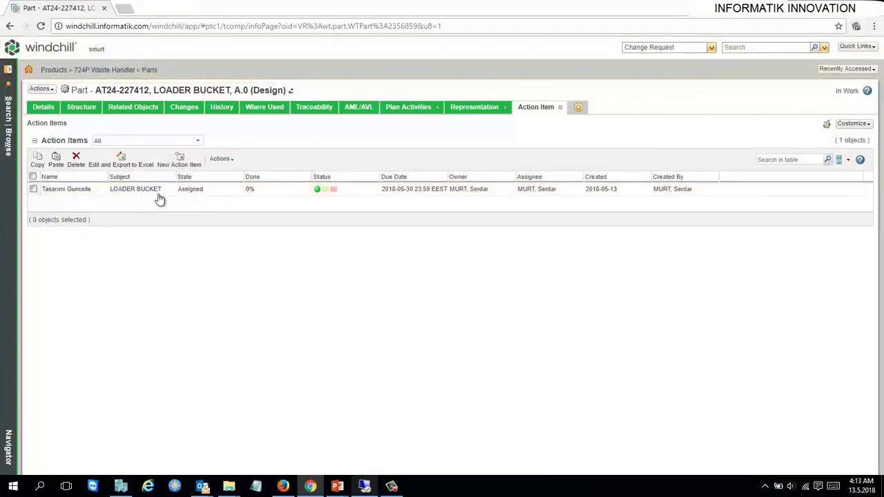
From Home, open the LOADER BUCKET subject's details, then return to My Tasks.
{"action": "left_click", "coordinate": [28, 70]}
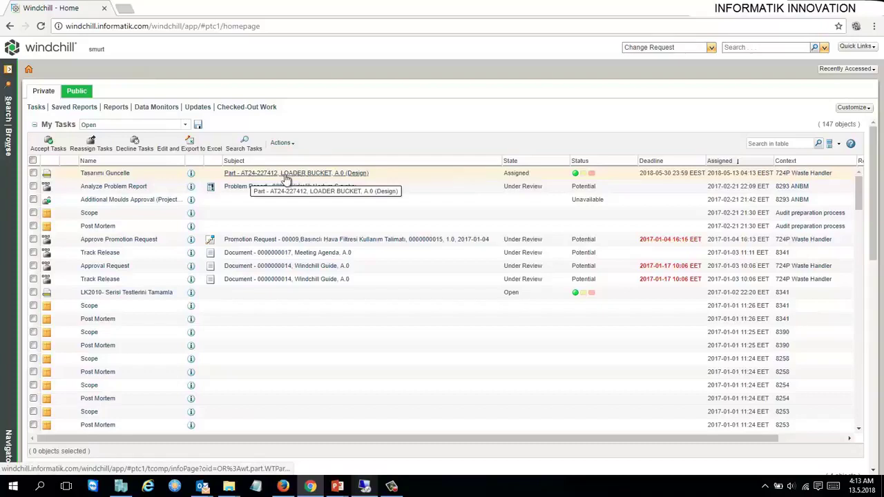
{"action": "left_click", "coordinate": [286, 174]}
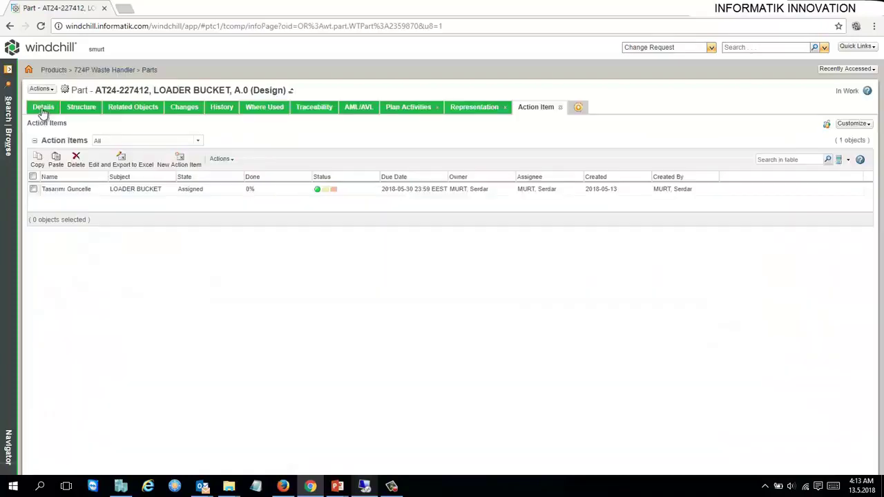
{"action": "left_click", "coordinate": [43, 108]}
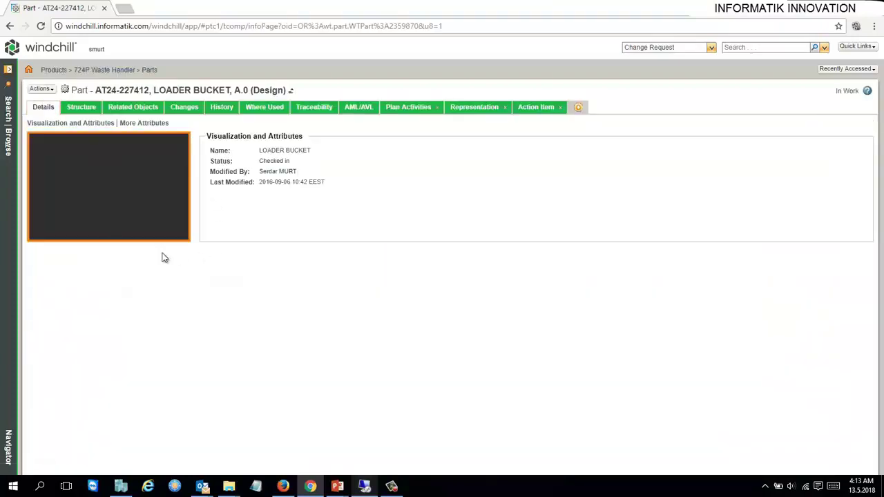
{"action": "left_click", "coordinate": [28, 70]}
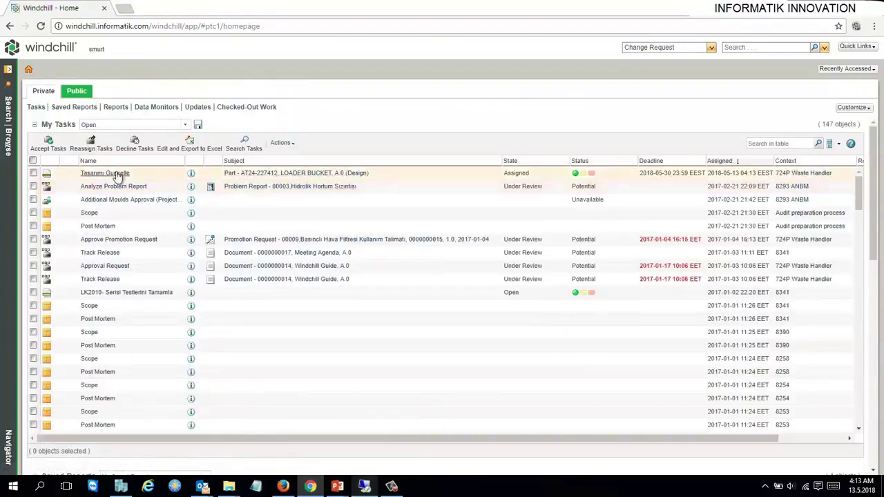
Edit the Tasarımı Guncelle action item, setting Done to 100 so it becomes Resolved.
{"action": "left_click", "coordinate": [105, 174]}
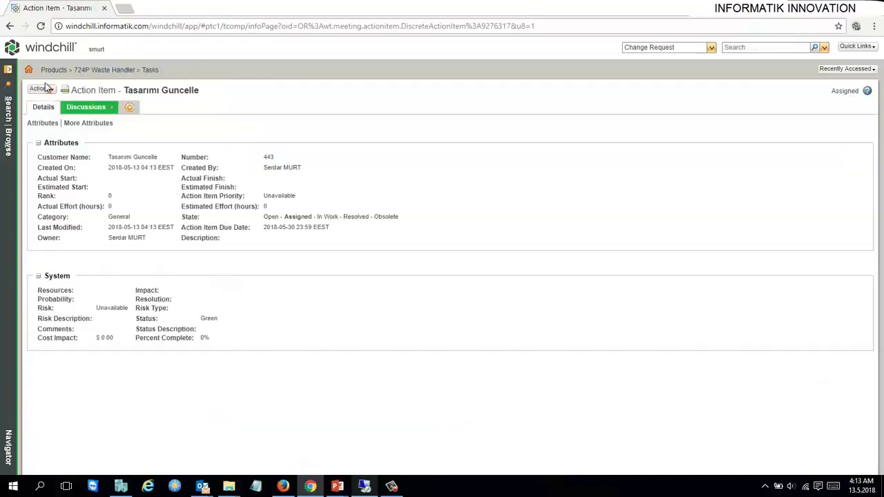
{"action": "left_click", "coordinate": [40, 88]}
{"action": "left_click", "coordinate": [47, 102]}
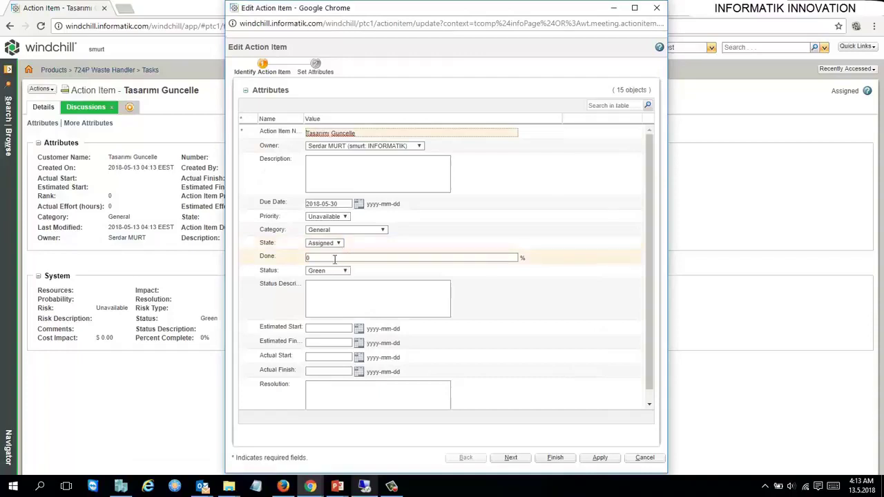
{"action": "double_click", "coordinate": [334, 259]}
{"action": "type", "text": "100"}
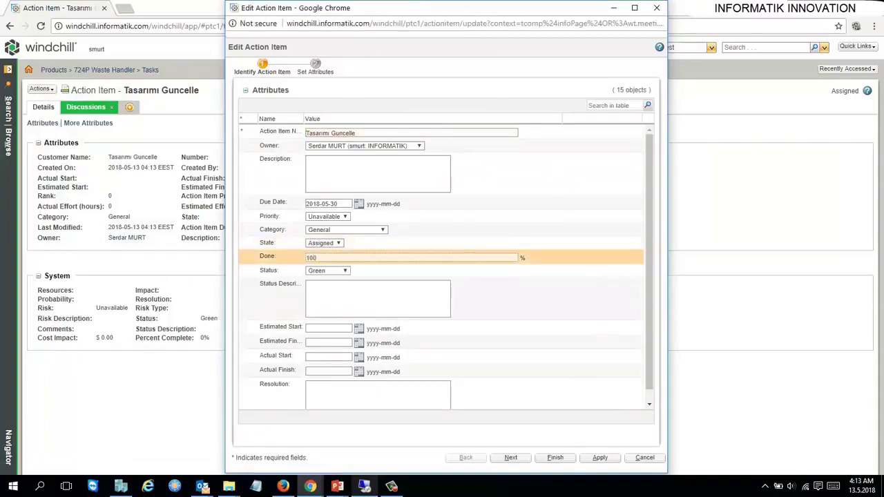
{"action": "left_click", "coordinate": [561, 460]}
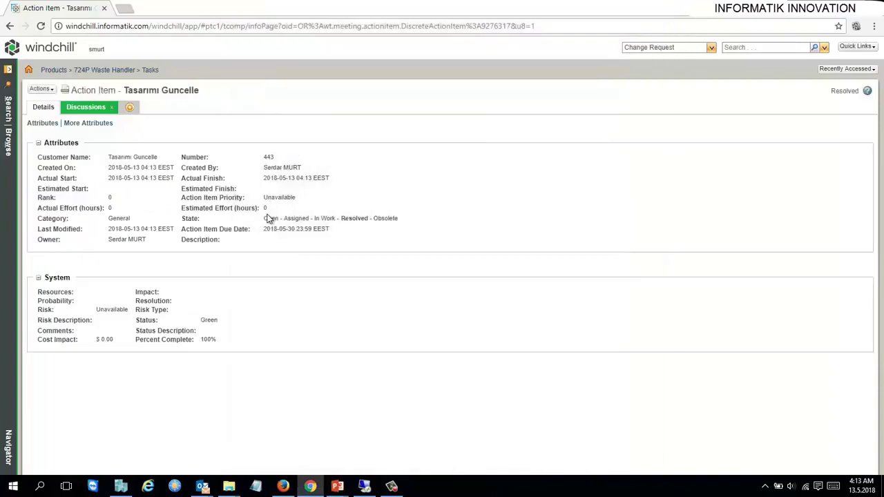
Download the 724P Waste Handler action item template to the desktop as 724P_Waste_Handler_Action_Items.xls.
{"action": "left_click", "coordinate": [10, 74]}
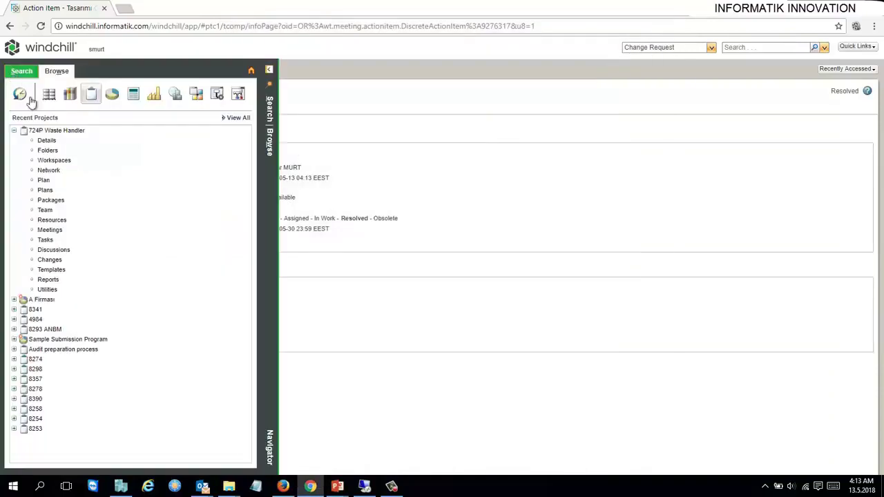
{"action": "left_click", "coordinate": [45, 239]}
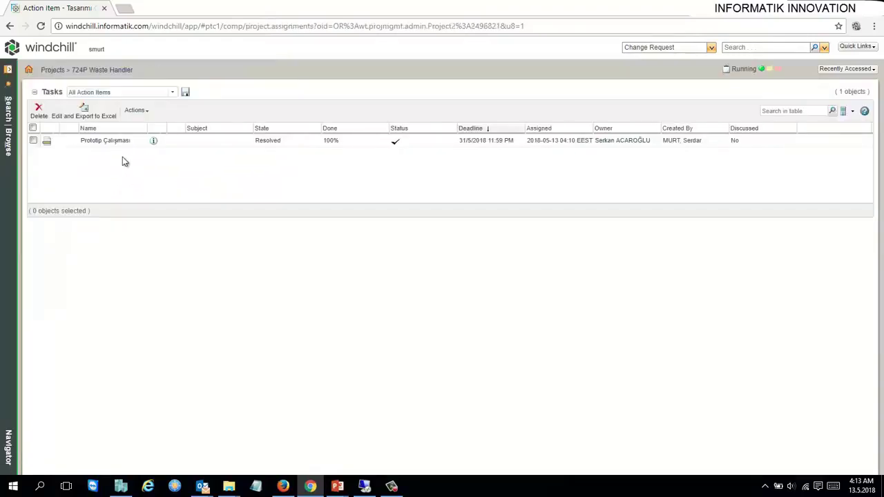
{"action": "left_click", "coordinate": [136, 112]}
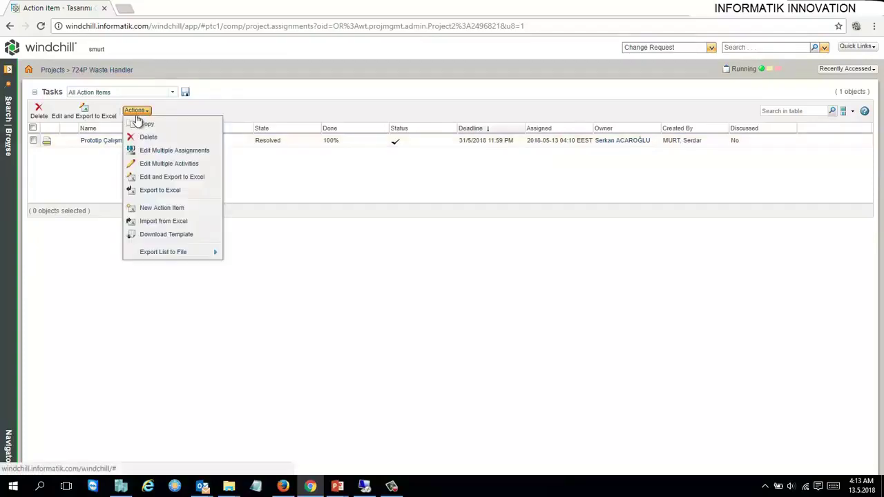
{"action": "left_click", "coordinate": [164, 236]}
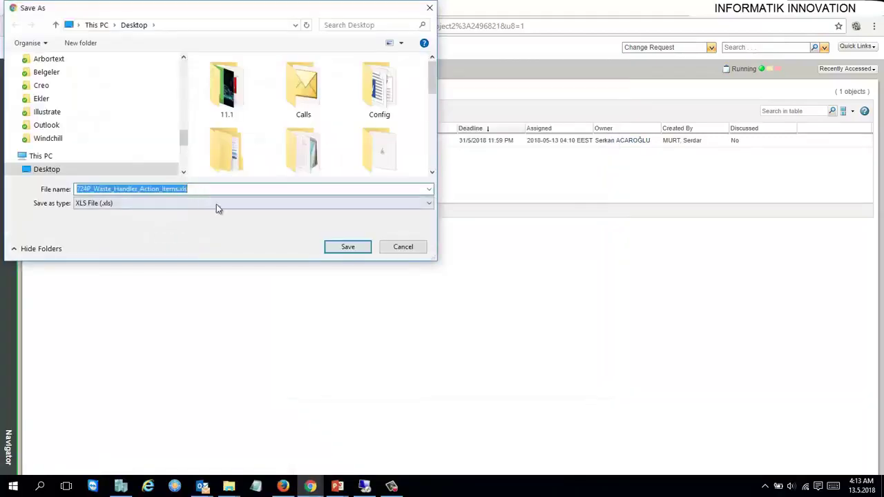
{"action": "left_click", "coordinate": [328, 253]}
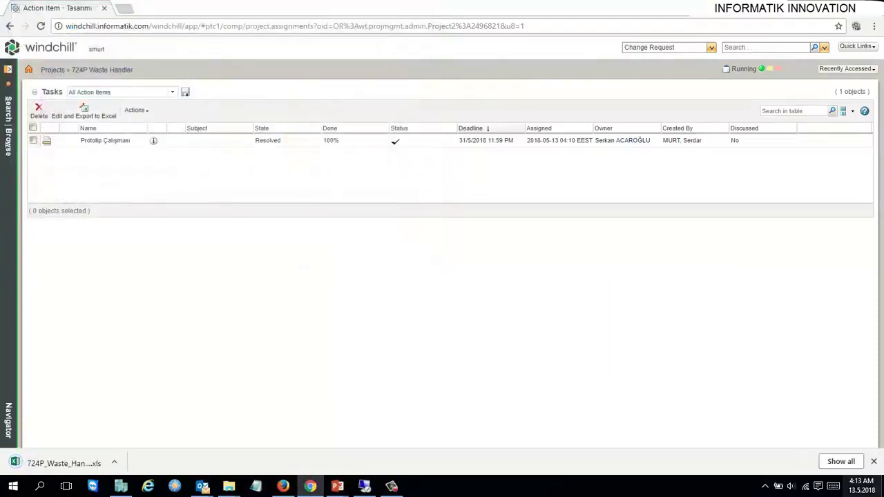
{"action": "key", "text": "super+d"}
{"action": "left_click", "coordinate": [26, 432]}
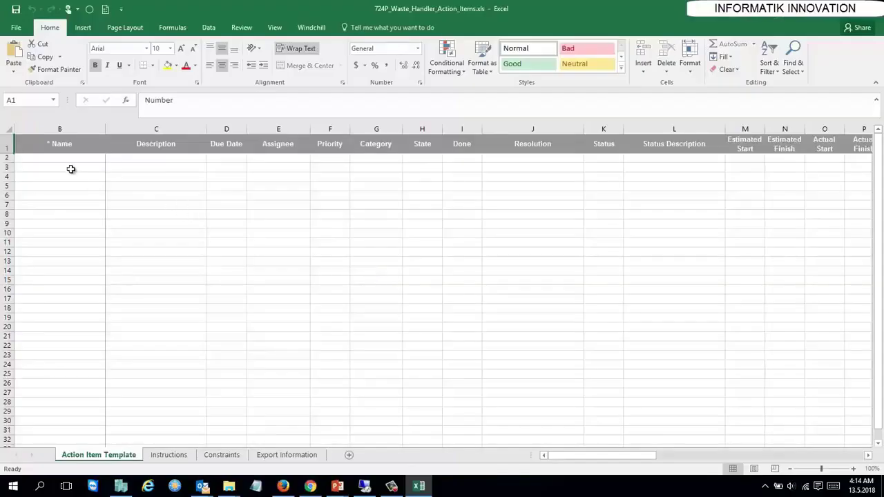
Enter the action item names Dokumanları guncelle and Testleri tamamla in B2:B3.
{"action": "left_click", "coordinate": [74, 157]}
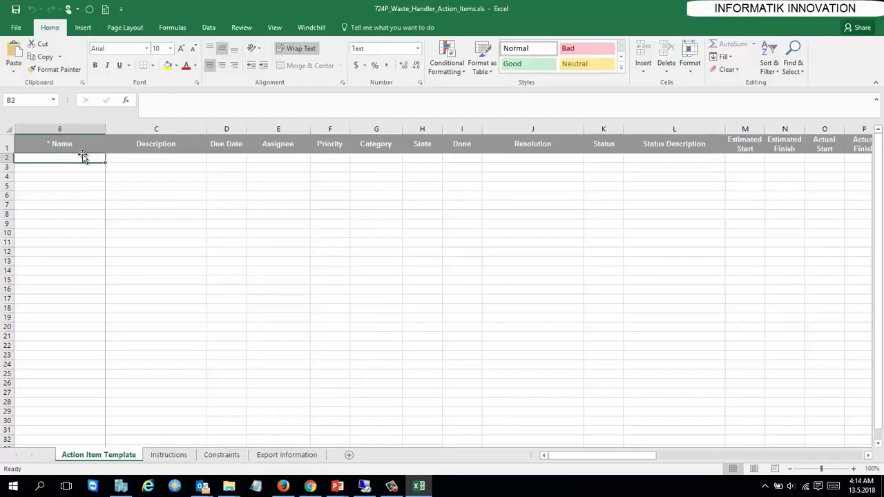
{"action": "type", "text": "Dokumanları gu"}
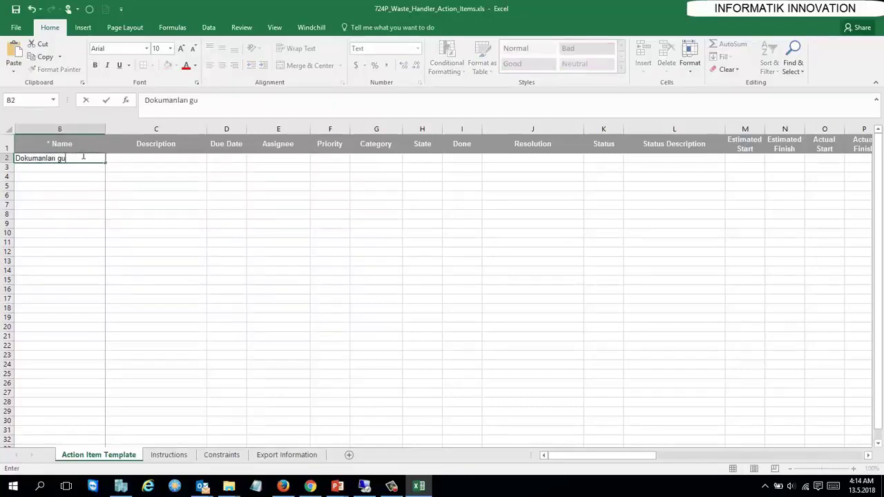
{"action": "type", "text": "ncelle"}
{"action": "key", "text": "Return"}
{"action": "type", "text": "Testleri tam"}
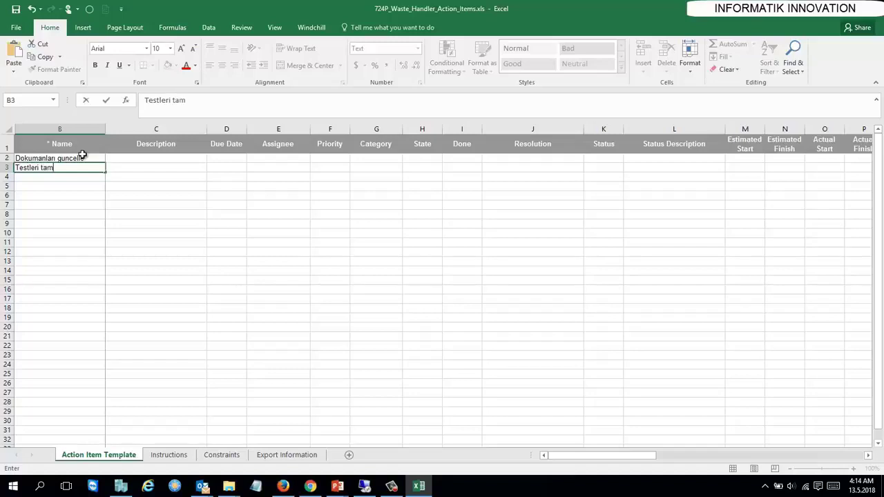
{"action": "type", "text": "amla"}
{"action": "left_click", "coordinate": [136, 158]}
Assign each of the two action items to a different person from the Assignee dropdown.
{"action": "left_click", "coordinate": [233, 164]}
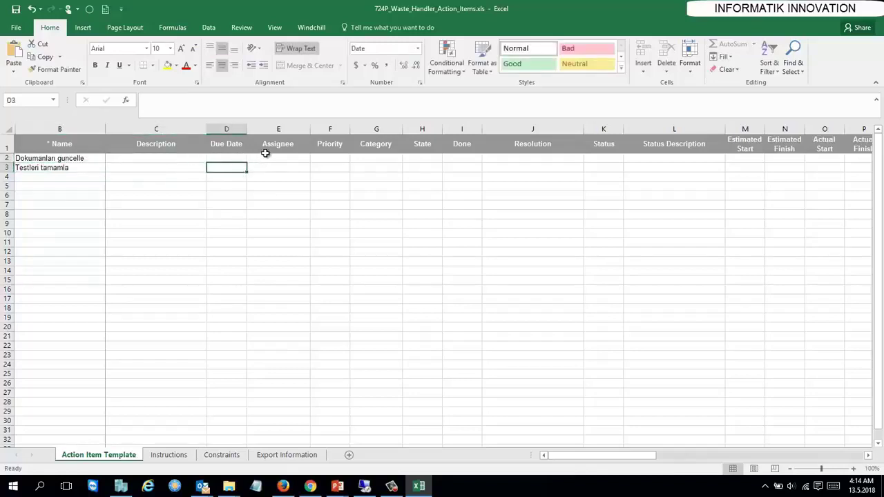
{"action": "left_click", "coordinate": [293, 151]}
{"action": "left_click", "coordinate": [308, 160]}
{"action": "left_click", "coordinate": [315, 159]}
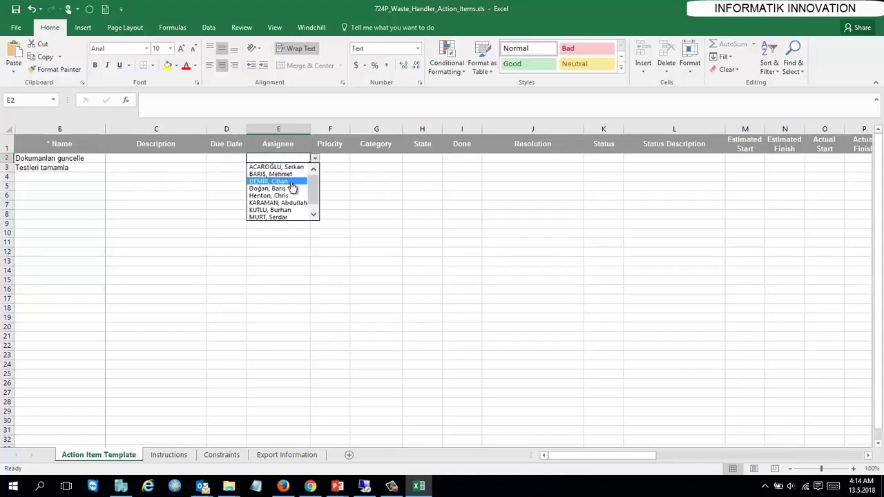
{"action": "left_click", "coordinate": [286, 168]}
{"action": "left_click", "coordinate": [314, 166]}
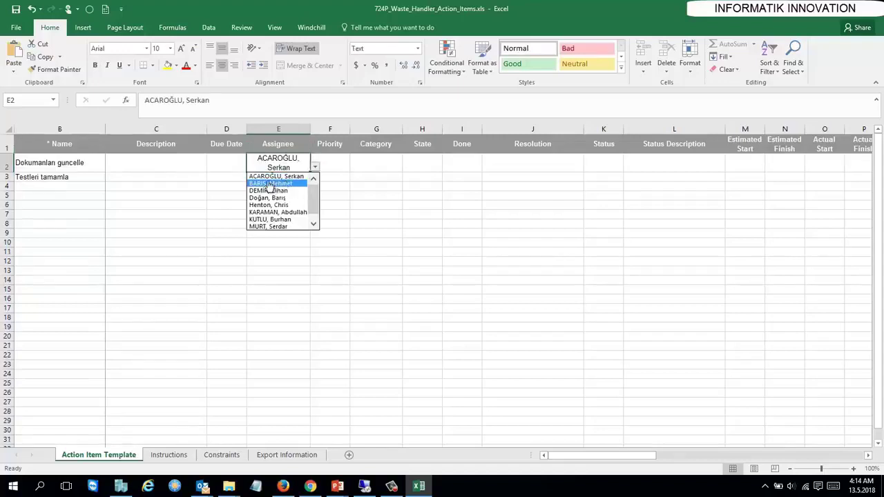
{"action": "left_click", "coordinate": [421, 194]}
{"action": "left_click", "coordinate": [303, 178]}
{"action": "left_click", "coordinate": [314, 177]}
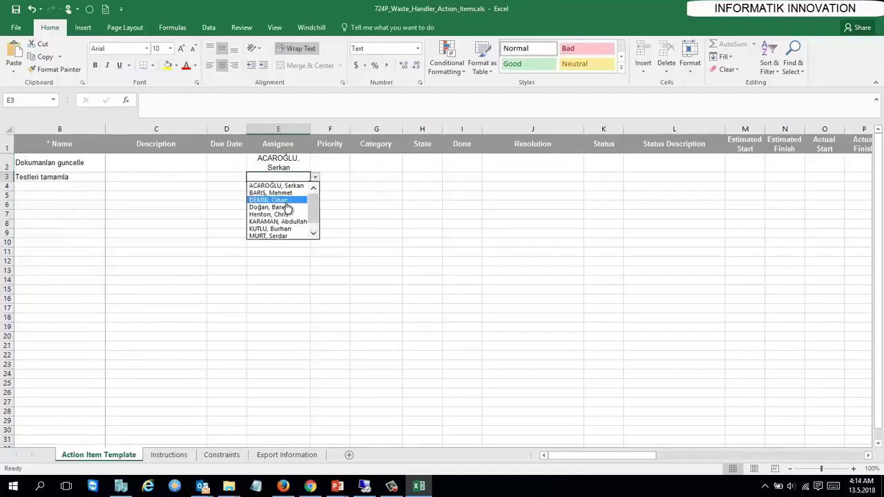
{"action": "left_click", "coordinate": [280, 200]}
Set priorities to Low for the first item and Very High for the second.
{"action": "left_click", "coordinate": [337, 166]}
{"action": "left_click", "coordinate": [355, 166]}
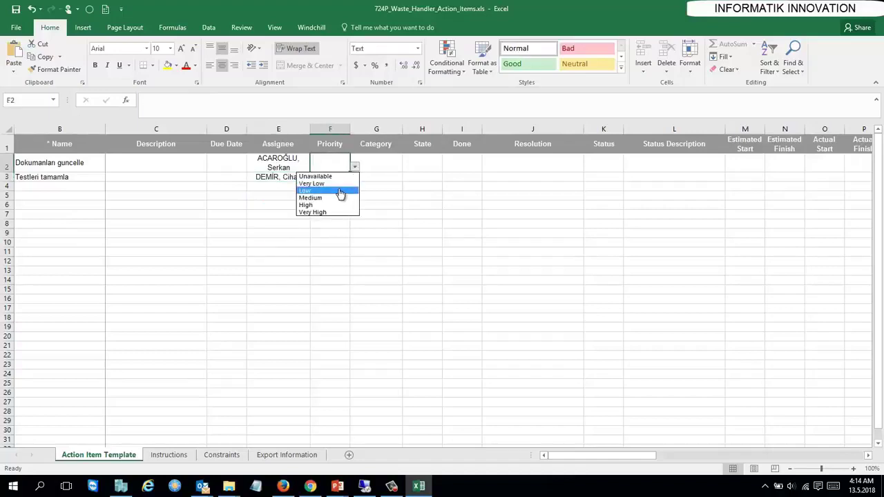
{"action": "left_click", "coordinate": [339, 191]}
{"action": "left_click", "coordinate": [339, 177]}
{"action": "left_click", "coordinate": [354, 176]}
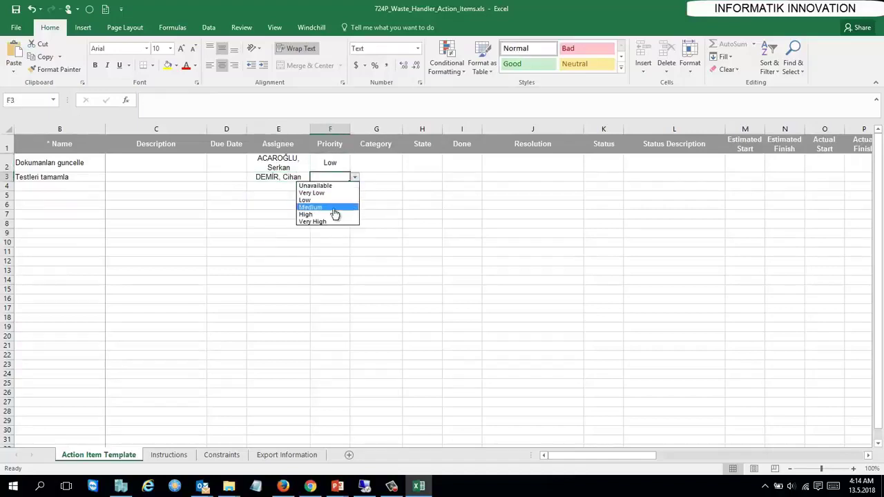
{"action": "left_click", "coordinate": [330, 222]}
Set categories to Budget for the first item and Change for the second.
{"action": "left_click", "coordinate": [376, 164]}
{"action": "left_click", "coordinate": [407, 167]}
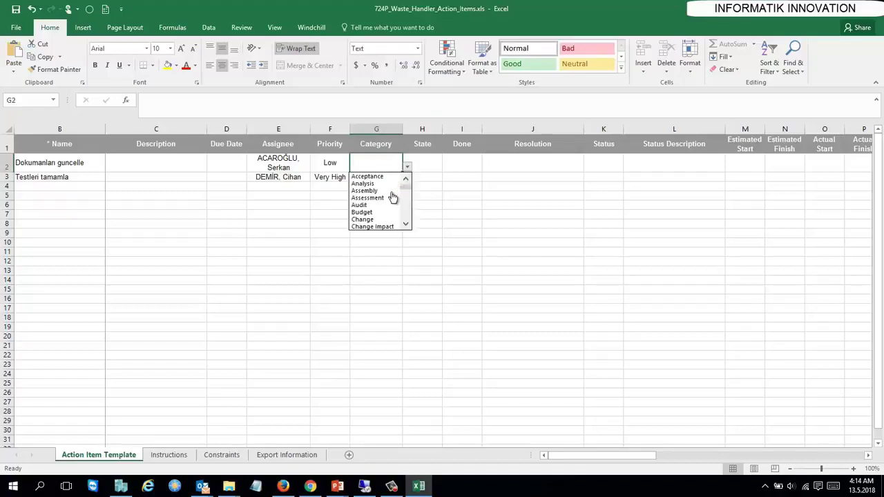
{"action": "left_click", "coordinate": [390, 212]}
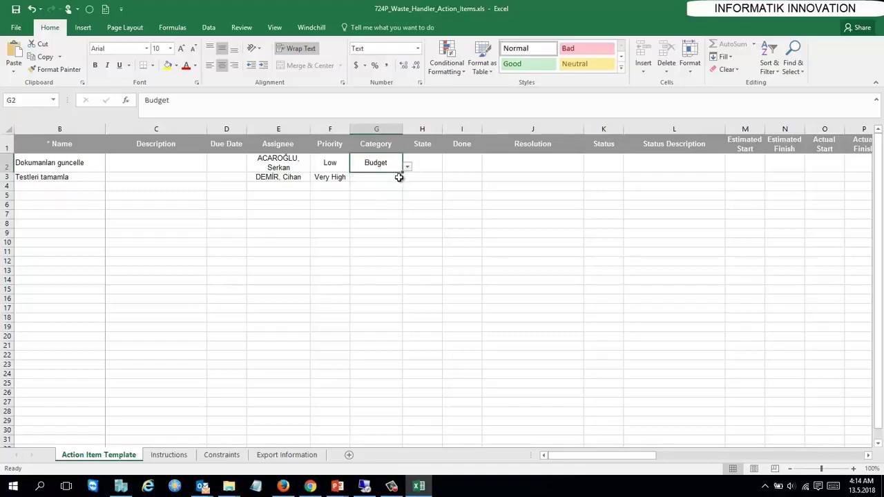
{"action": "left_click", "coordinate": [403, 180]}
{"action": "left_click", "coordinate": [406, 178]}
{"action": "left_click", "coordinate": [387, 230]}
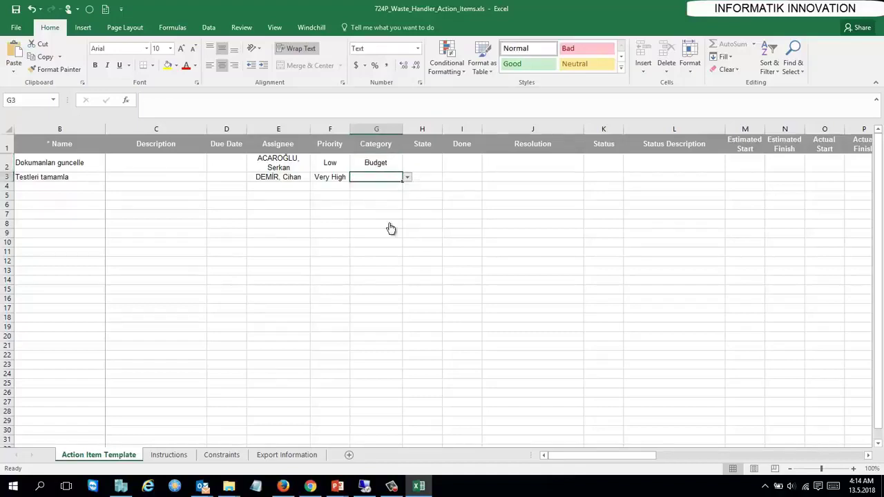
Set the State of both action items to Assigned.
{"action": "left_click", "coordinate": [438, 166]}
{"action": "left_click", "coordinate": [447, 167]}
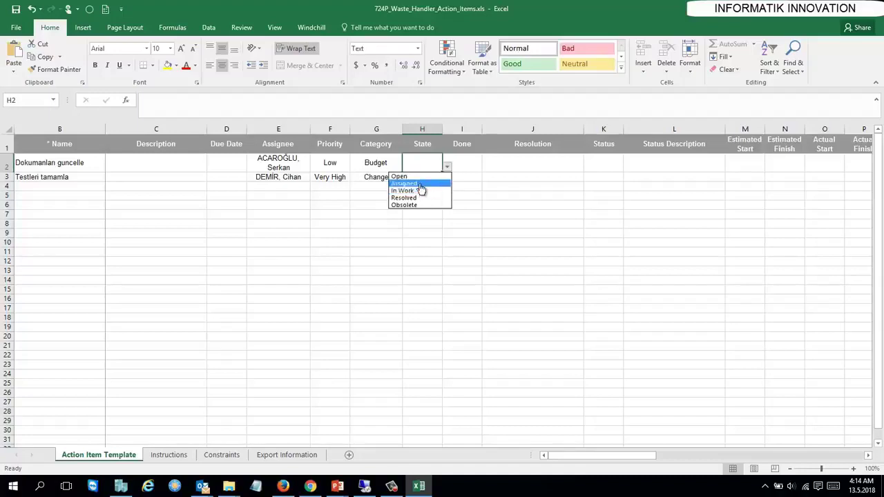
{"action": "left_click", "coordinate": [419, 178]}
{"action": "left_click", "coordinate": [432, 177]}
{"action": "left_click", "coordinate": [447, 178]}
{"action": "left_click", "coordinate": [423, 200]}
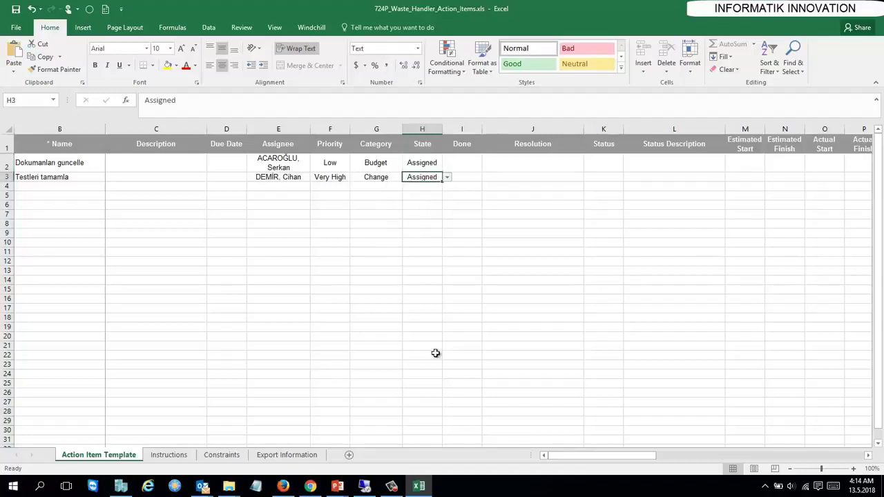
Save the template, keeping its current xls file format.
{"action": "left_click_drag", "start_coordinate": [572, 456], "coordinate": [449, 455]}
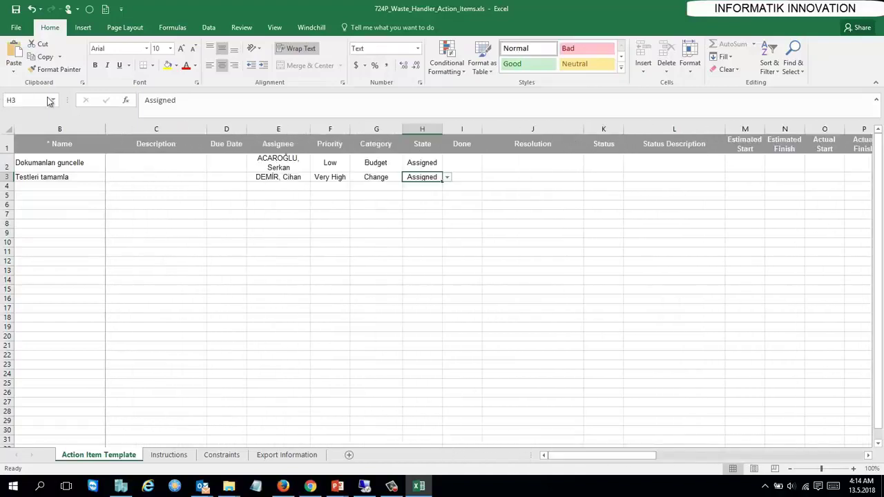
{"action": "left_click", "coordinate": [16, 9]}
{"action": "left_click", "coordinate": [384, 273]}
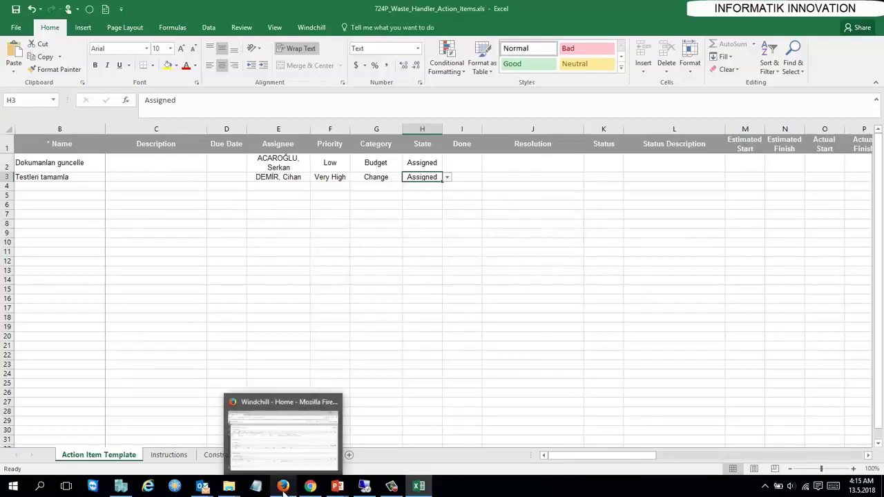
Import the filled 724P_Waste_Handler_Action_Items.xls into Windchill's action items using Import from Excel.
{"action": "mouse_move", "coordinate": [309, 486]}
{"action": "left_click", "coordinate": [285, 396]}
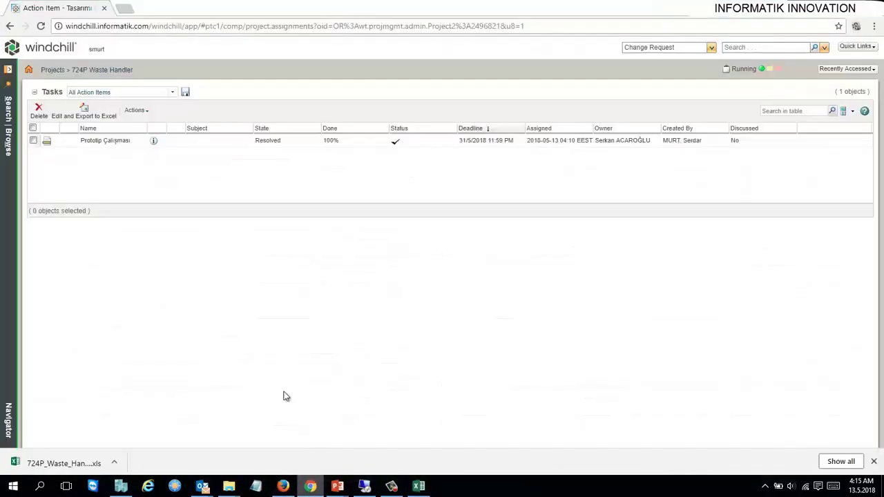
{"action": "left_click", "coordinate": [135, 111]}
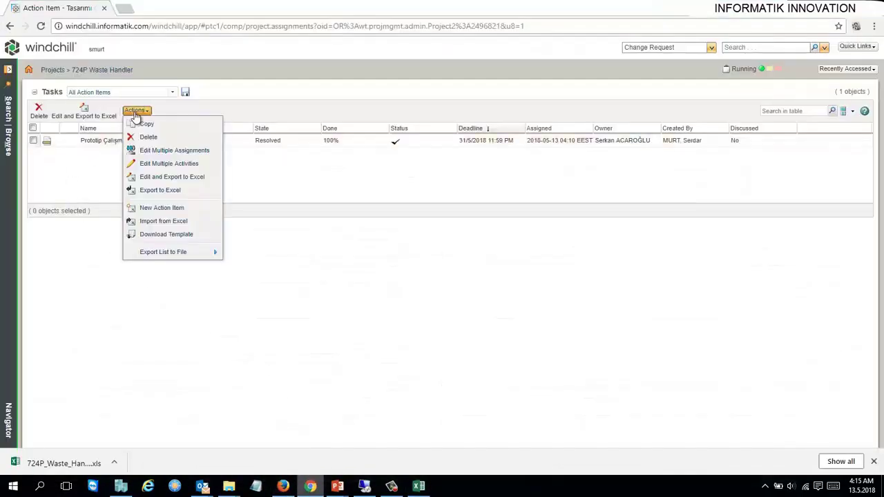
{"action": "left_click", "coordinate": [163, 221]}
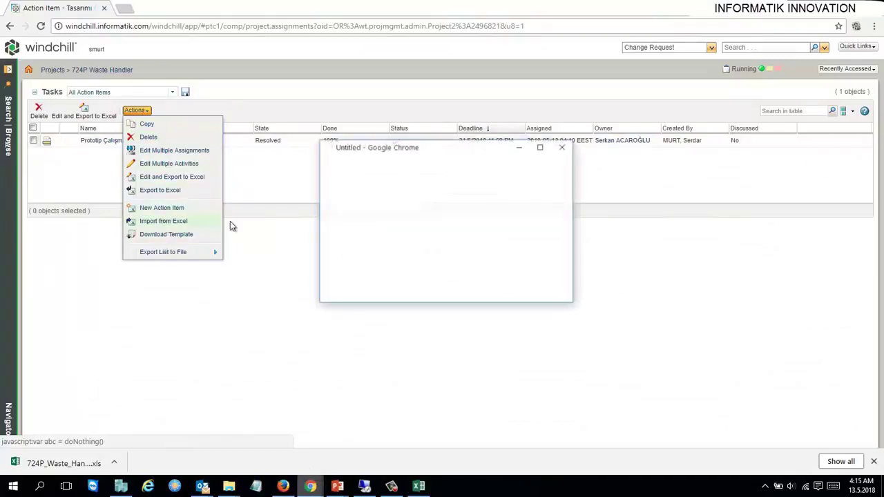
{"action": "left_click", "coordinate": [383, 215]}
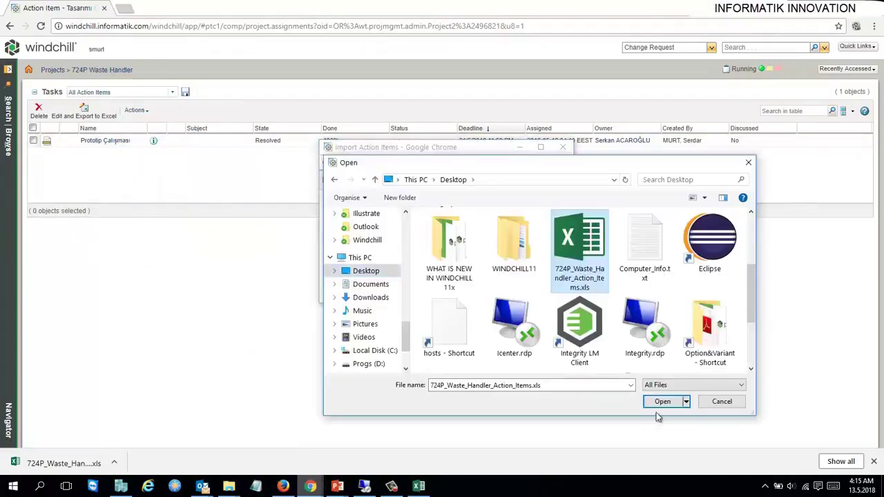
{"action": "left_click", "coordinate": [661, 401]}
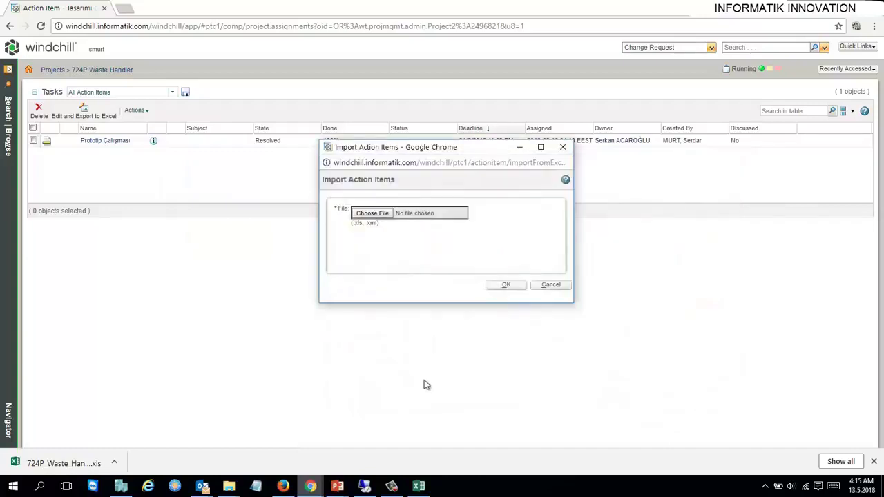
{"action": "left_click", "coordinate": [506, 285]}
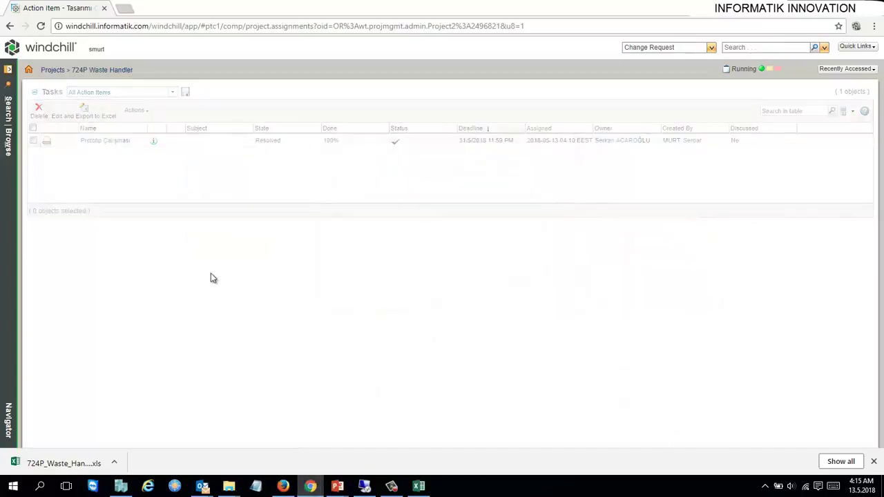
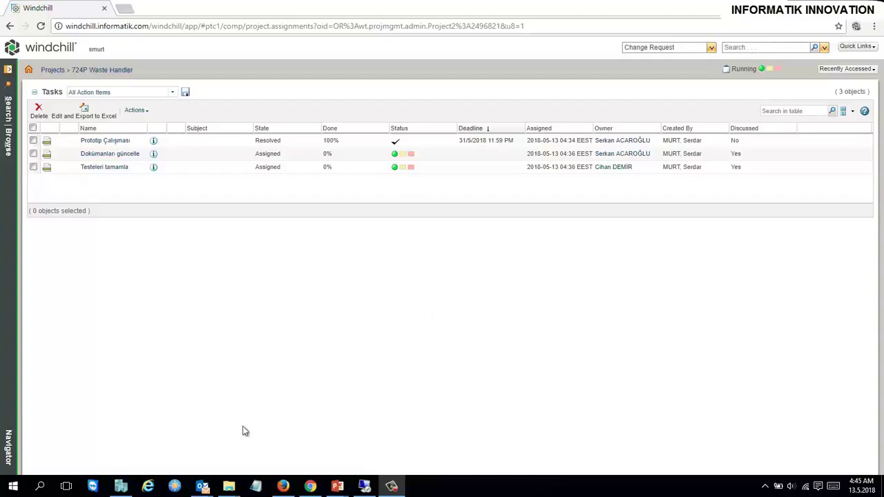
Switch to the Outlook message 'Test Program hk' with attachment Test_Program_UHT.DOC.
{"action": "mouse_move", "coordinate": [203, 483]}
{"action": "left_click", "coordinate": [238, 452]}
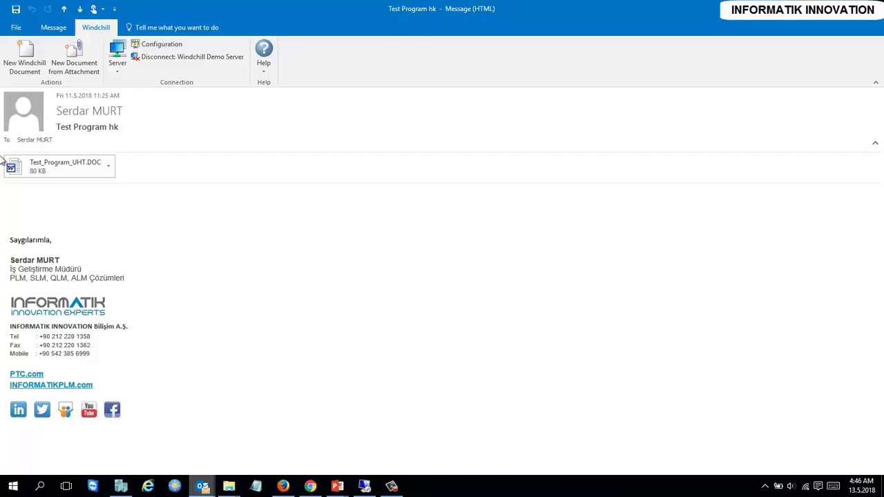
Start a new Windchill document from the e-mail in context 724P Waste Handler, folder Mailler.
{"action": "mouse_move", "coordinate": [14, 128]}
{"action": "left_click", "coordinate": [24, 61]}
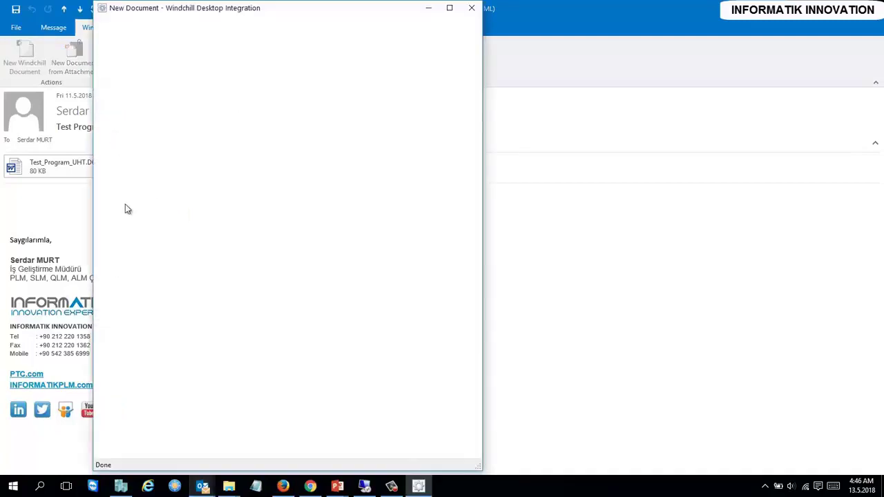
{"action": "left_click", "coordinate": [157, 69]}
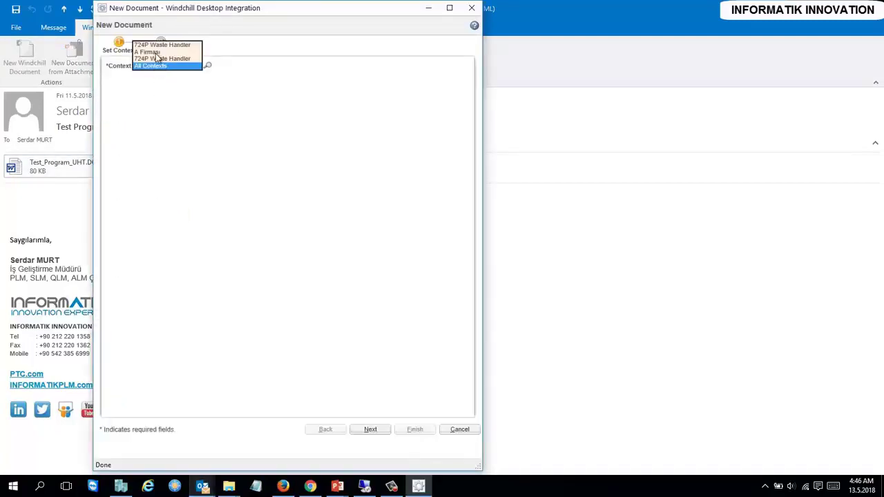
{"action": "left_click", "coordinate": [156, 46]}
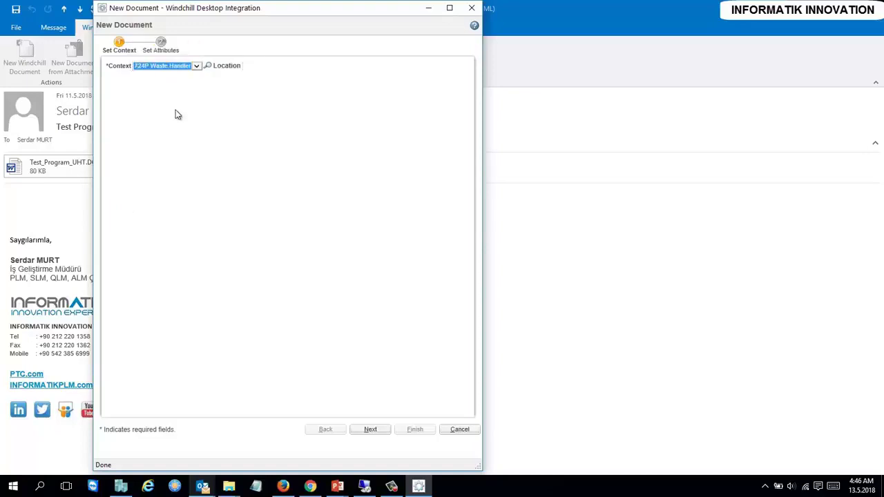
{"action": "left_click", "coordinate": [330, 67]}
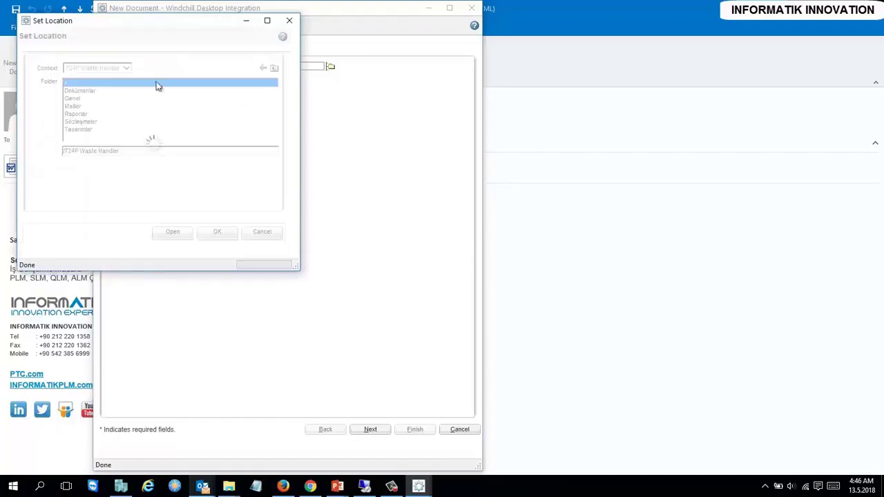
{"action": "left_click", "coordinate": [79, 90]}
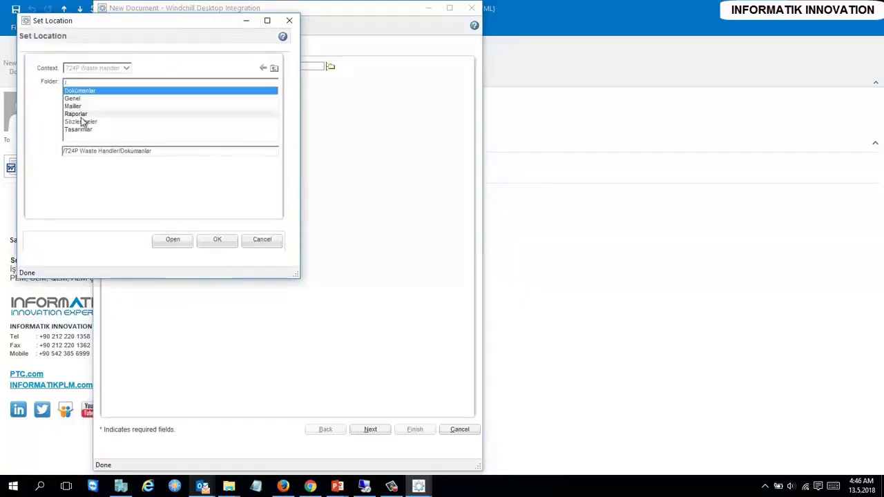
{"action": "left_click", "coordinate": [73, 106]}
{"action": "left_click", "coordinate": [217, 239]}
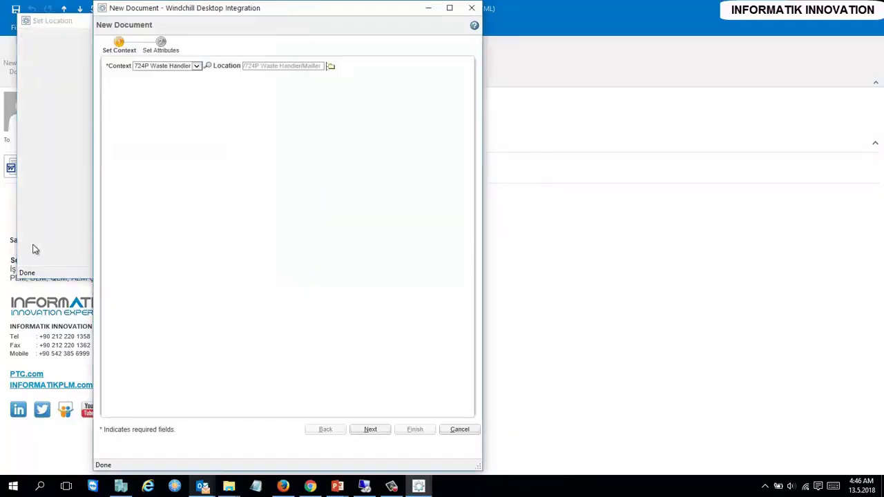
Set the document type to Document and finish filing the e-mail.
{"action": "left_click", "coordinate": [369, 428]}
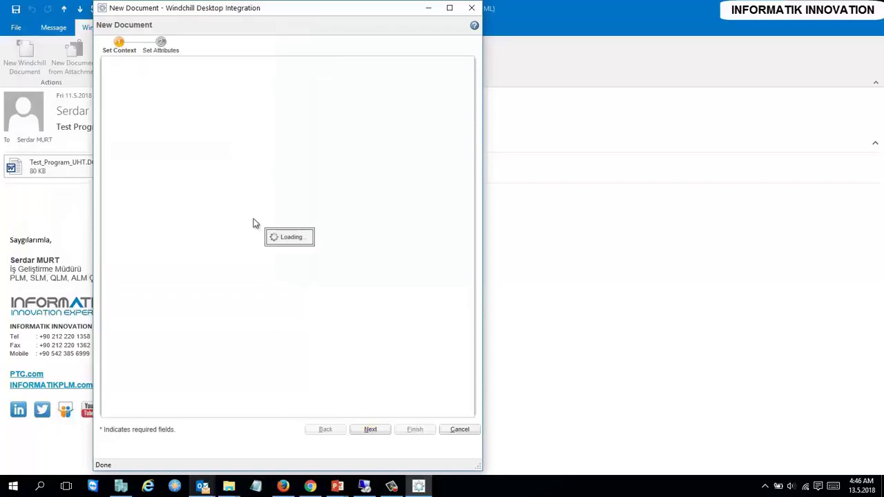
{"action": "left_click", "coordinate": [166, 76]}
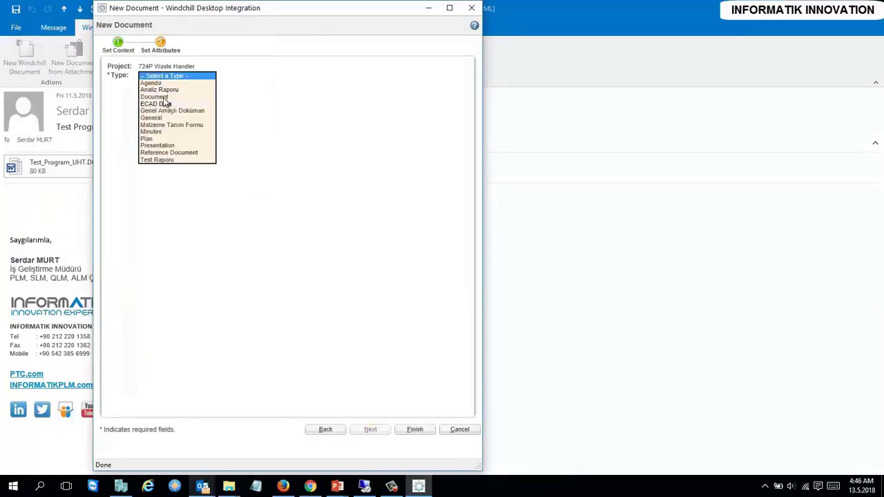
{"action": "left_click", "coordinate": [166, 95]}
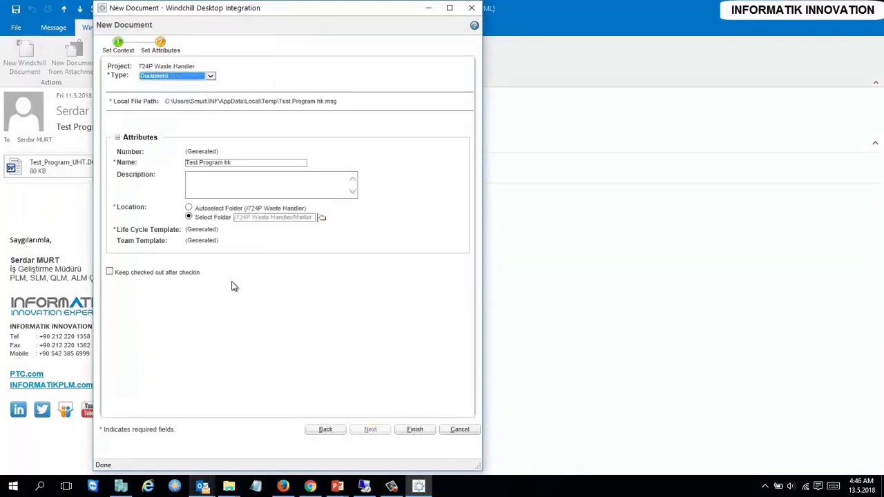
{"action": "left_click", "coordinate": [415, 429]}
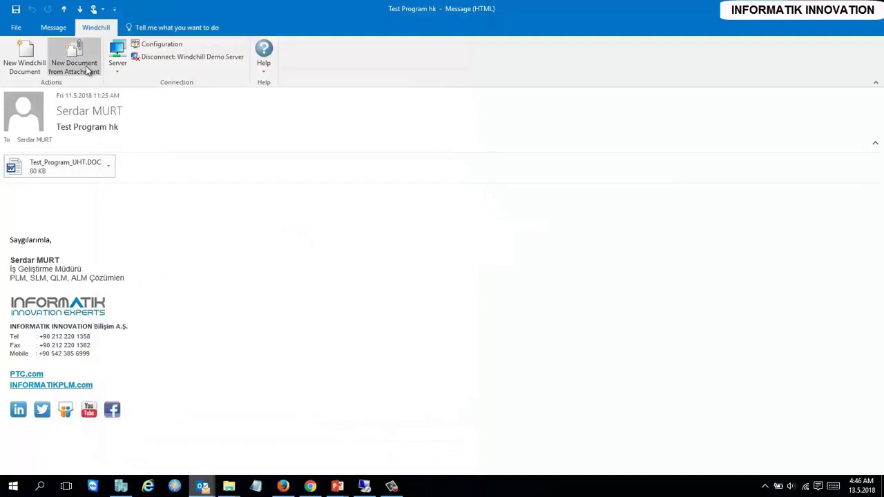
Tick Test_Program_UHT.DOC under New Document from Attachment, close it, and return to Windchill.
{"action": "left_click", "coordinate": [85, 66]}
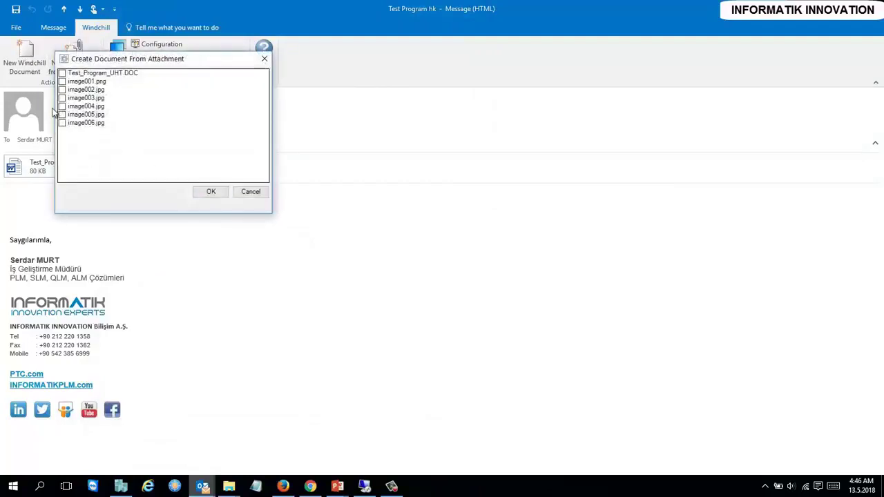
{"action": "left_click", "coordinate": [62, 74]}
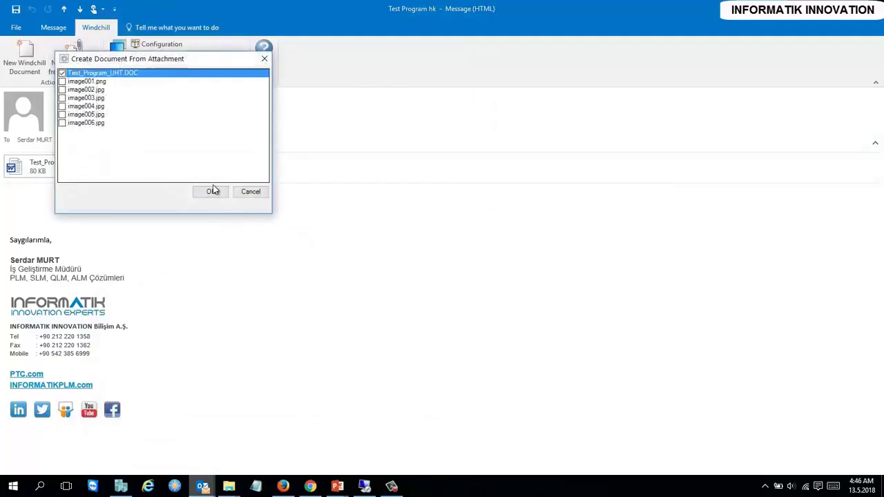
{"action": "left_click", "coordinate": [251, 194]}
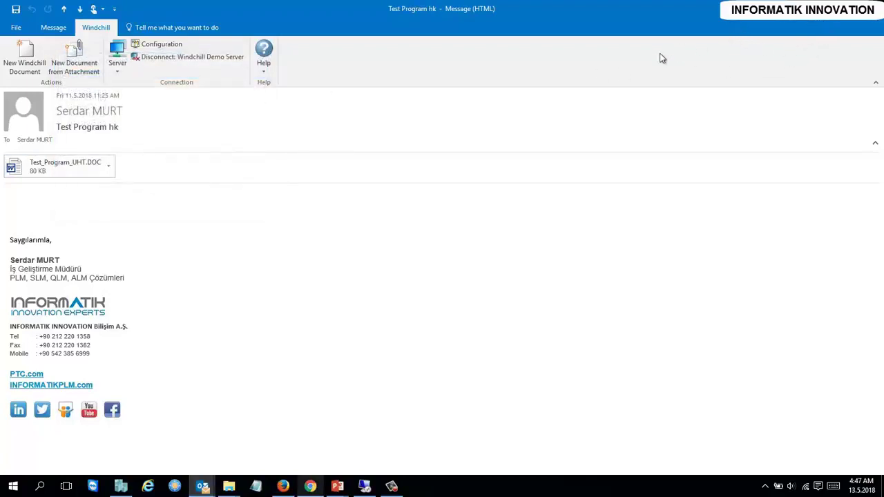
{"action": "left_click", "coordinate": [310, 486]}
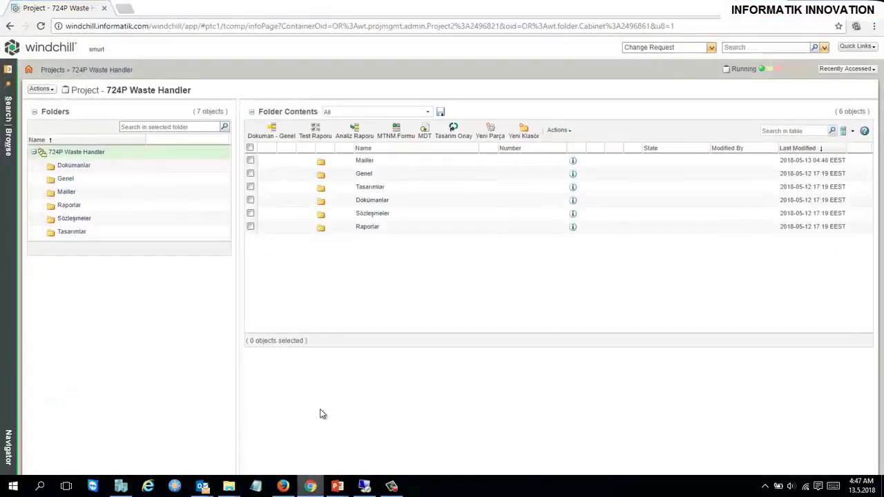
Open the Mailler folder to see the filed Test Program hk document.
{"action": "left_click", "coordinate": [364, 161]}
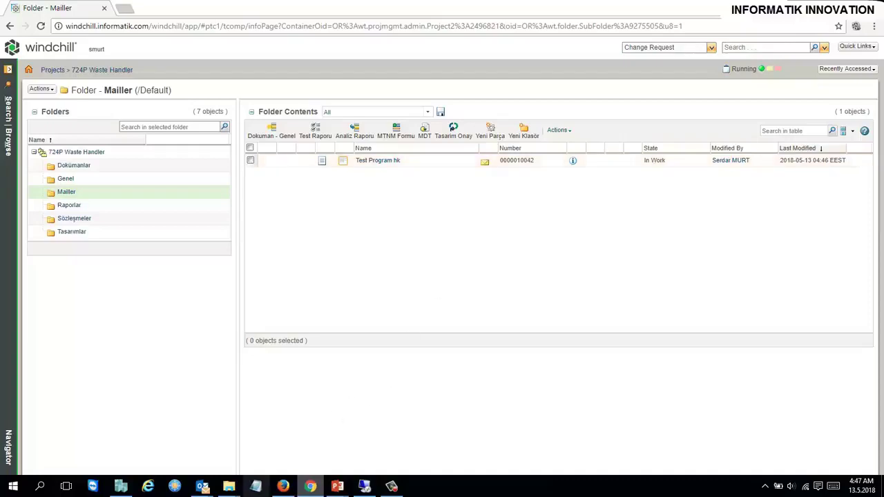
From the Inbox, create a new appointment and launch Windchill's New Meeting wizard on it.
{"action": "mouse_move", "coordinate": [202, 488]}
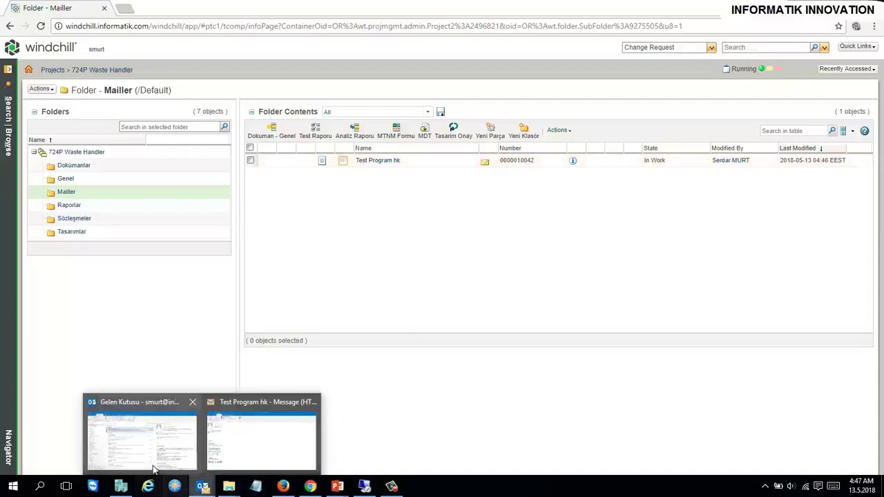
{"action": "left_click", "coordinate": [142, 425]}
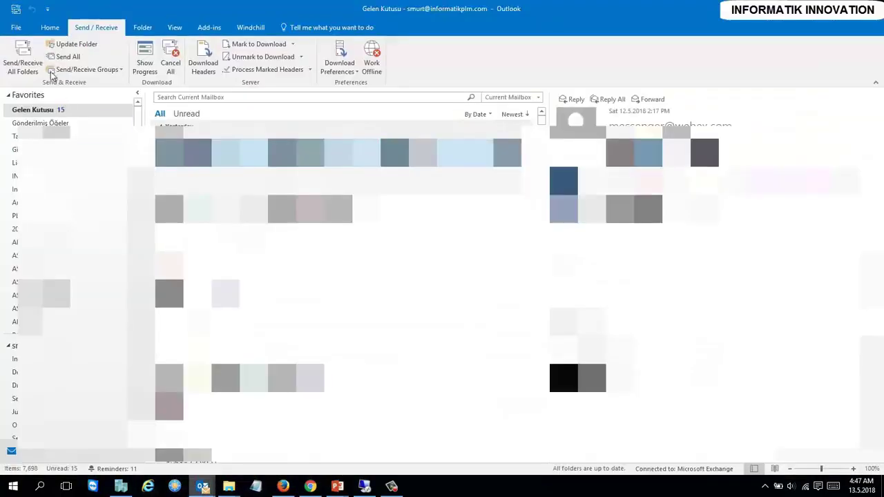
{"action": "left_click", "coordinate": [50, 27]}
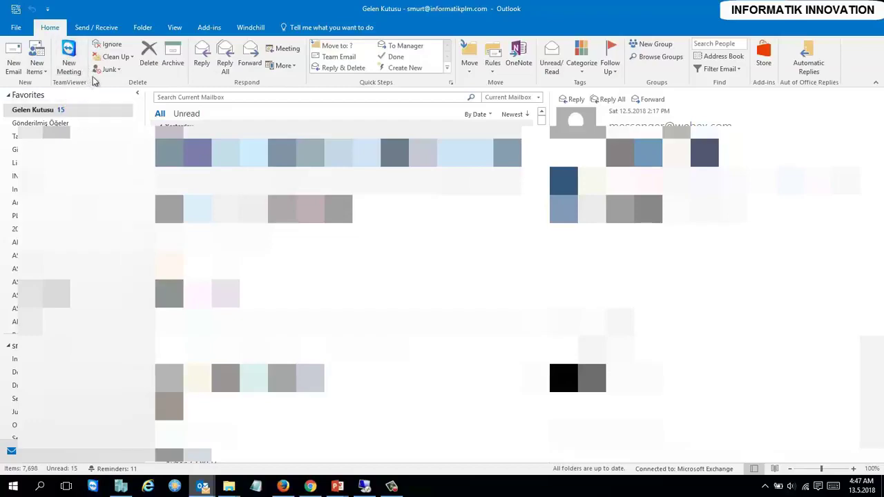
{"action": "left_click", "coordinate": [36, 66]}
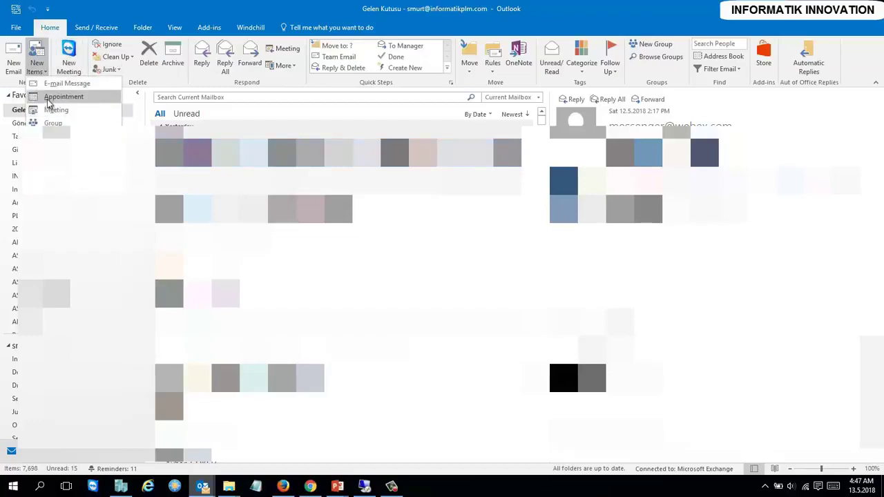
{"action": "key", "text": "Escape"}
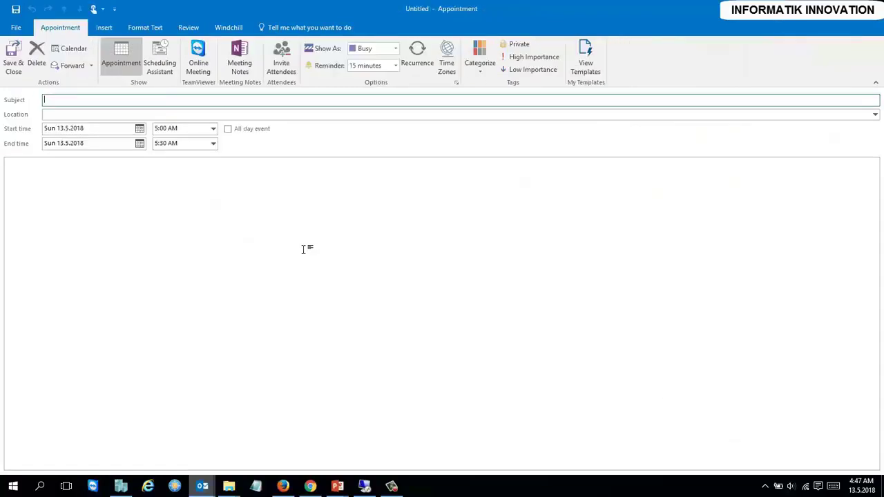
{"action": "left_click", "coordinate": [229, 28]}
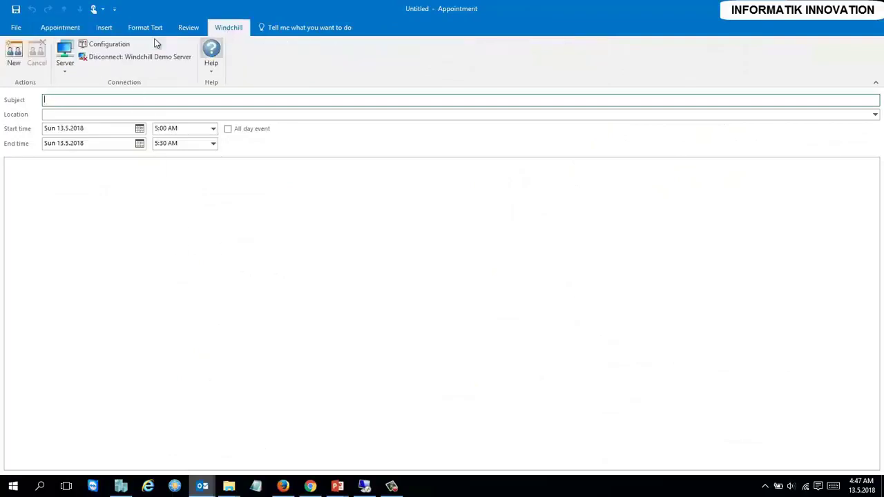
{"action": "left_click", "coordinate": [10, 59]}
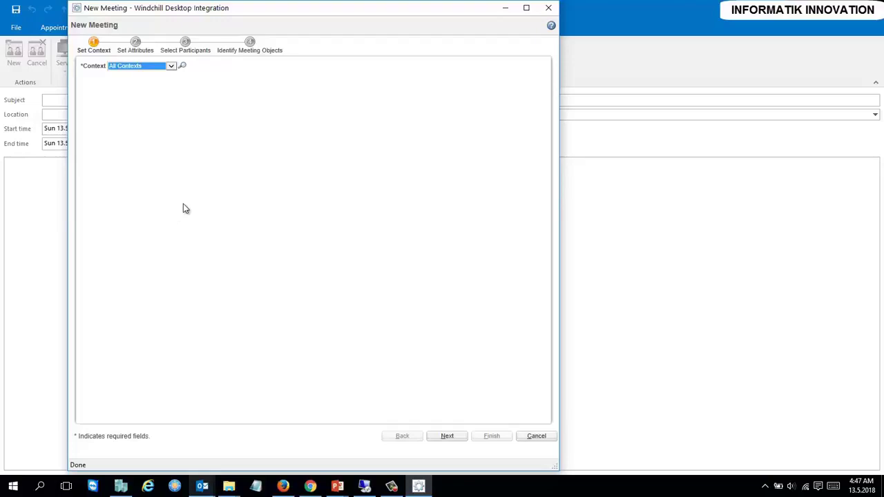
Set the meeting context to 724P Waste Handler.
{"action": "left_click", "coordinate": [160, 67]}
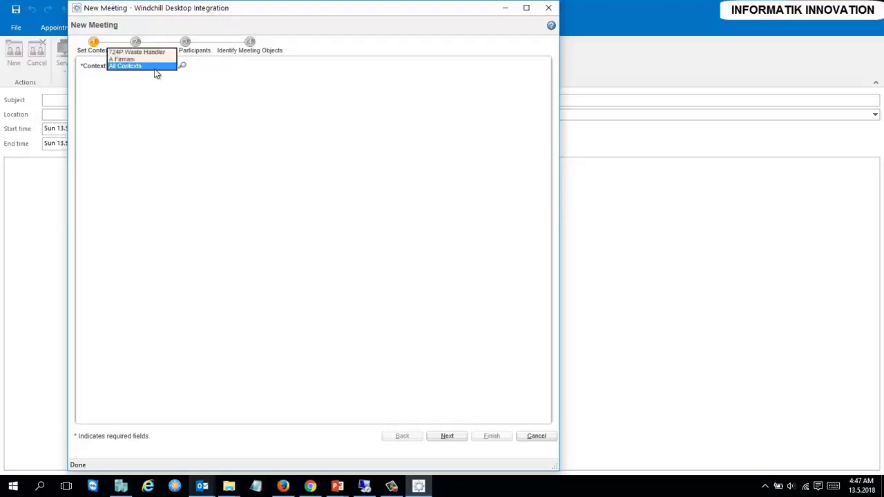
{"action": "left_click", "coordinate": [148, 51]}
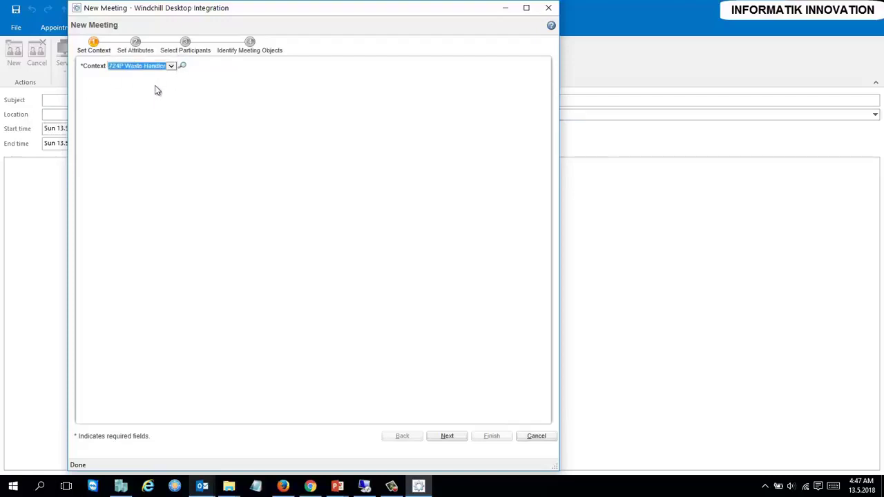
{"action": "left_click", "coordinate": [447, 437]}
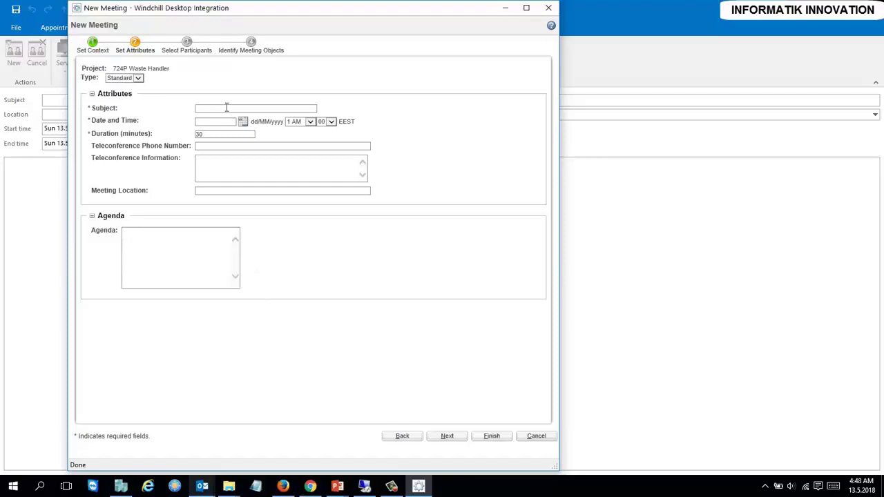
Enter subject Değişiklik Talebi hk and date 17/05/2018, then start the agenda.
{"action": "left_click", "coordinate": [226, 107]}
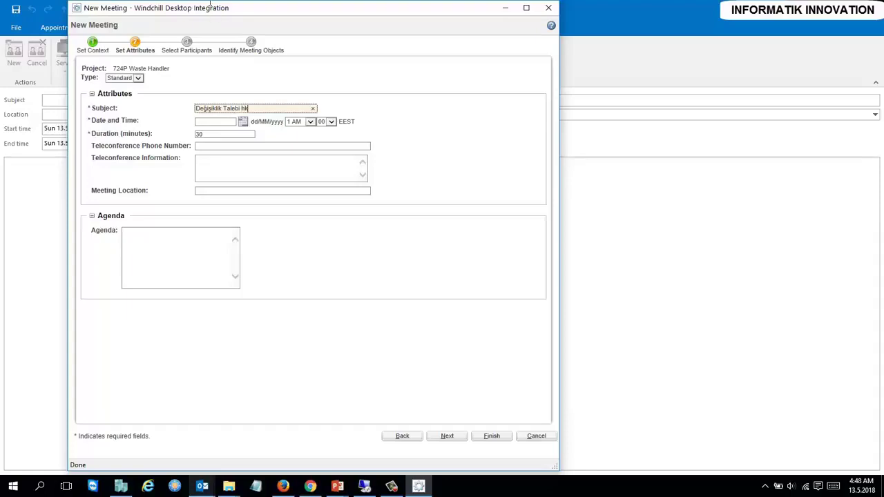
{"action": "left_click", "coordinate": [242, 122]}
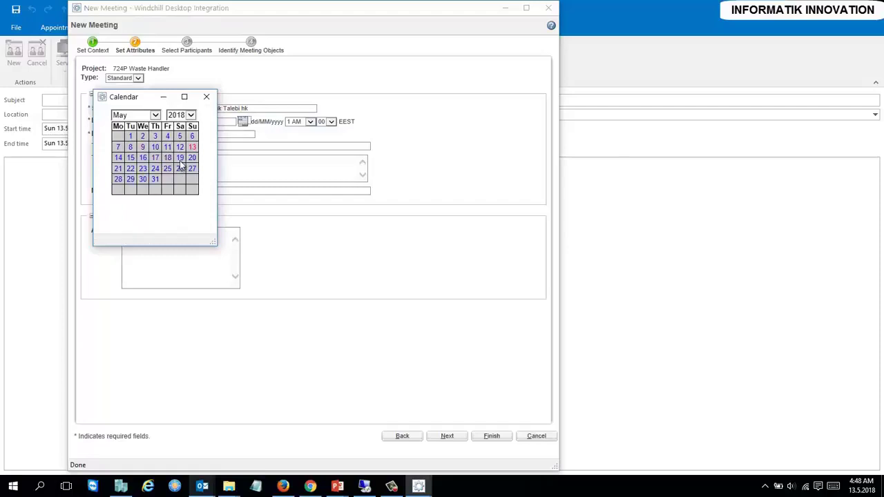
{"action": "left_click", "coordinate": [155, 158]}
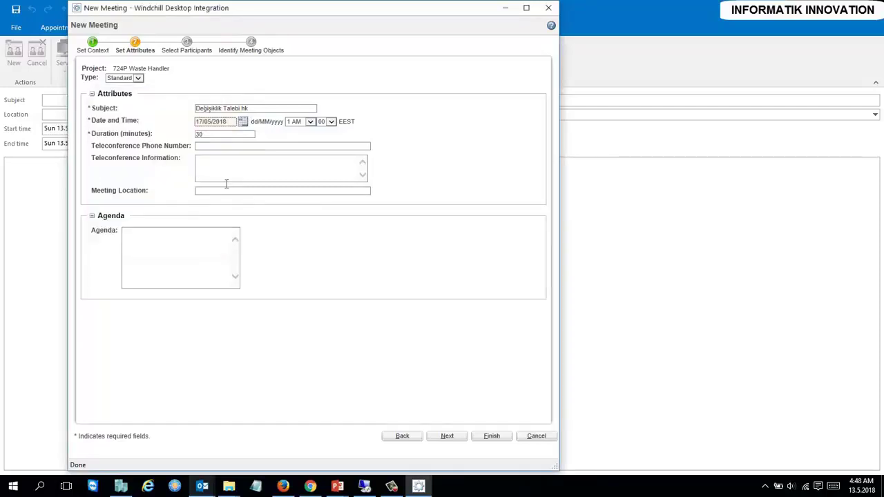
{"action": "left_click", "coordinate": [175, 238]}
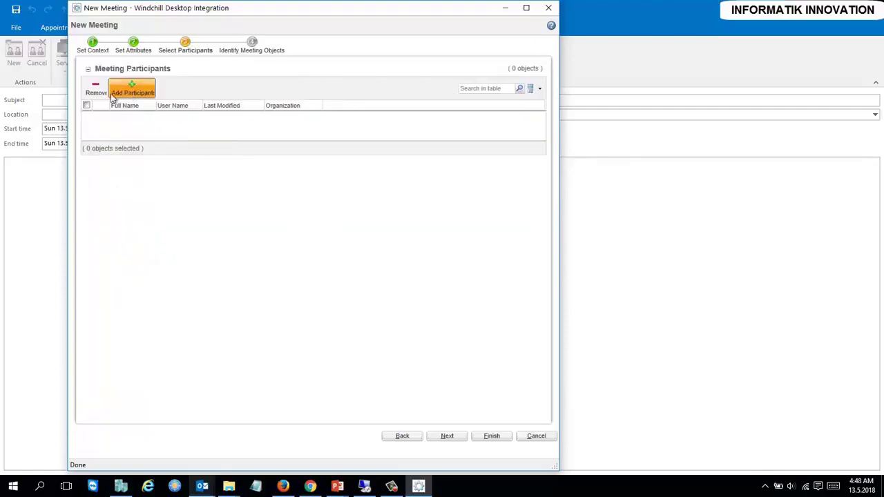
Add three people from recent participants to the meeting.
{"action": "left_click", "coordinate": [113, 95]}
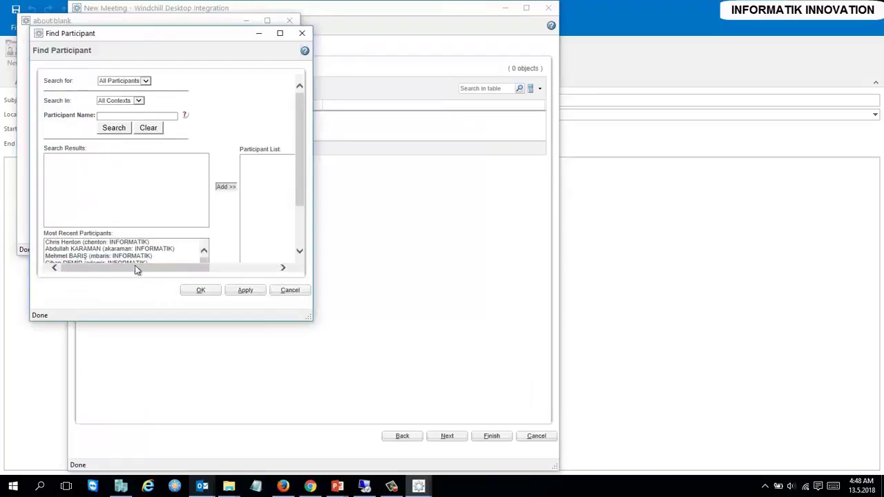
{"action": "left_click_drag", "start_coordinate": [309, 321], "coordinate": [398, 422]}
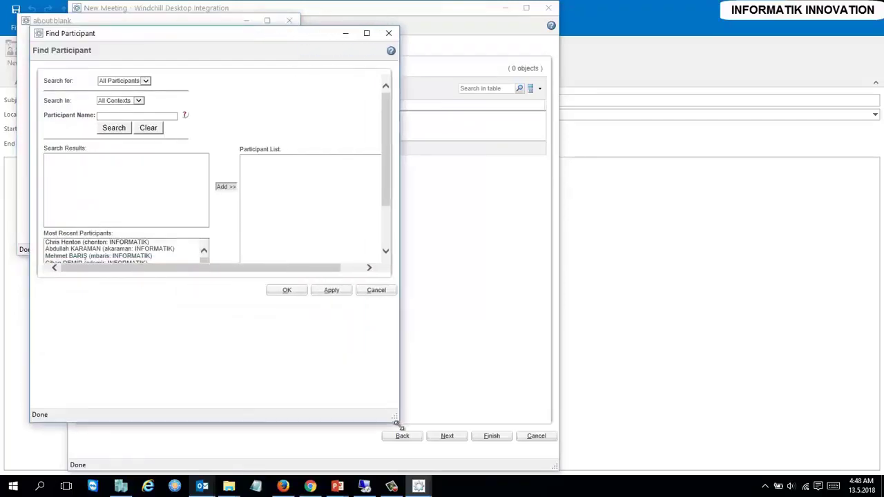
{"action": "left_click_drag", "start_coordinate": [93, 257], "coordinate": [92, 270]}
{"action": "left_click", "coordinate": [228, 271]}
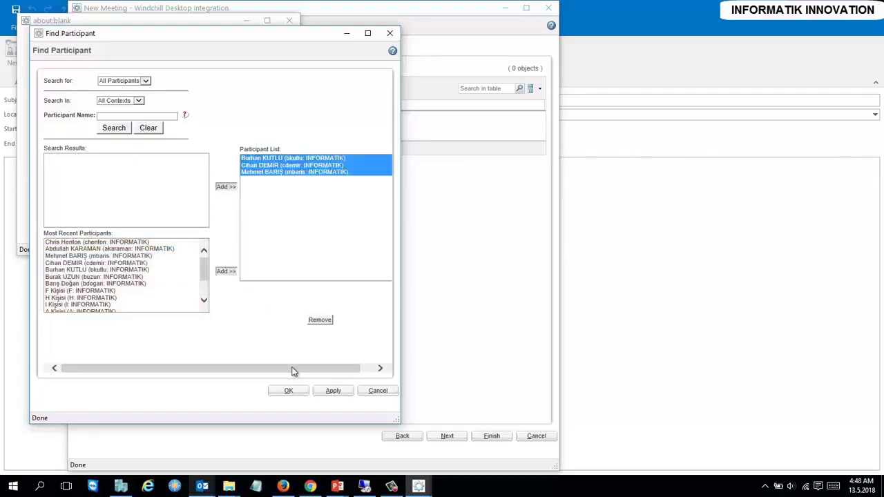
{"action": "left_click", "coordinate": [290, 390]}
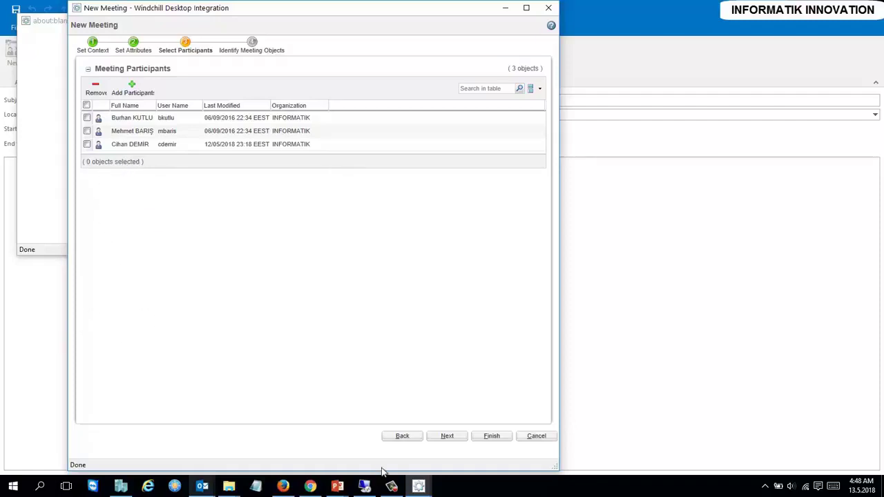
Add change notice 00003 and part GC000001 as meeting objects and finish the meeting.
{"action": "left_click", "coordinate": [445, 437]}
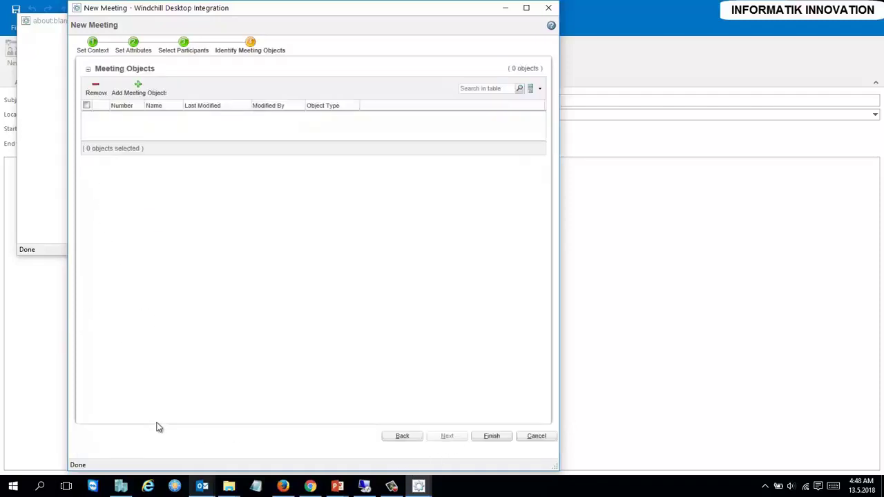
{"action": "left_click", "coordinate": [133, 95]}
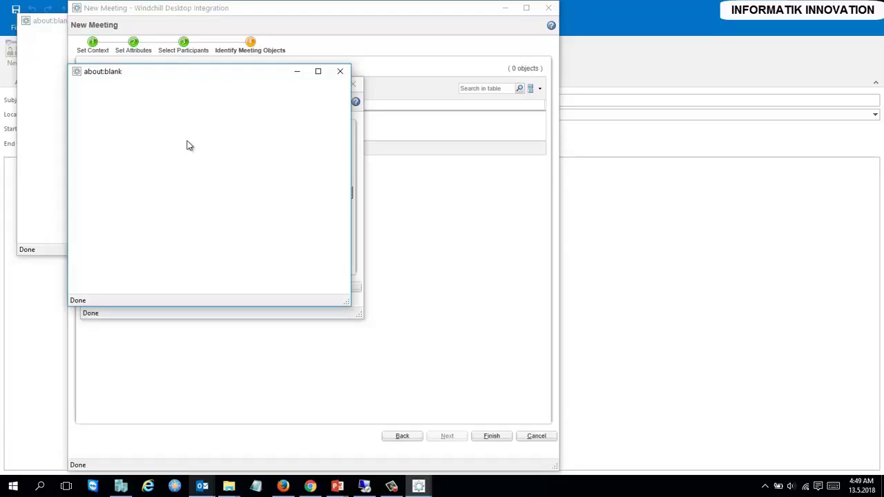
{"action": "left_click", "coordinate": [342, 232]}
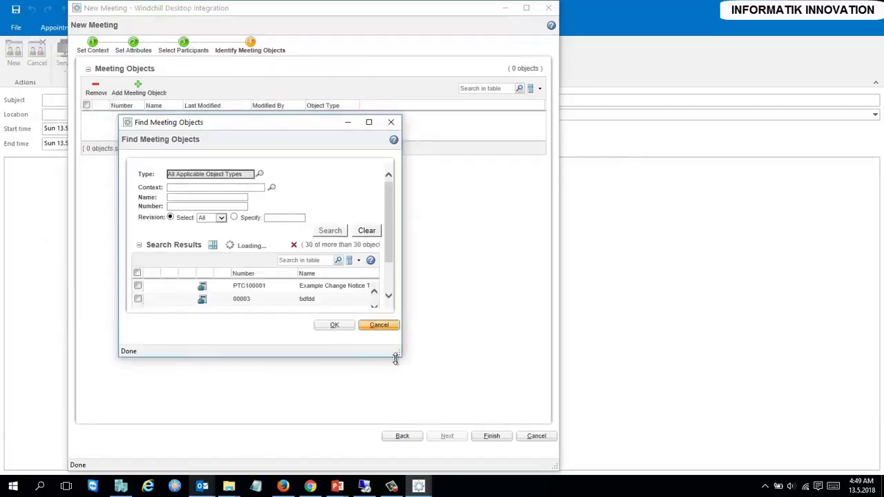
{"action": "left_click_drag", "start_coordinate": [400, 355], "coordinate": [556, 417]}
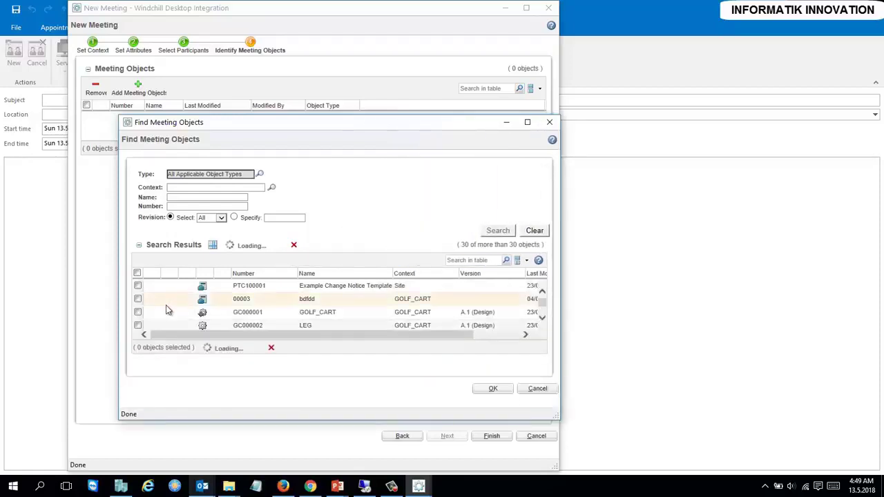
{"action": "left_click", "coordinate": [138, 299]}
{"action": "left_click", "coordinate": [137, 312]}
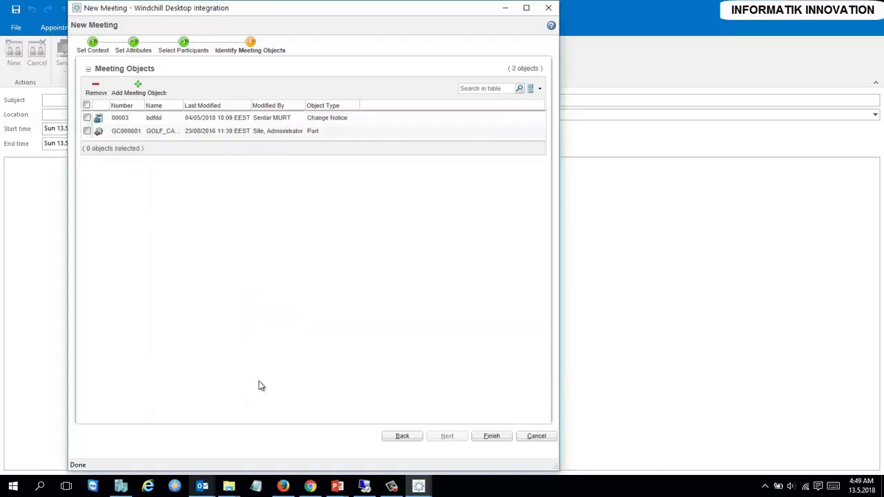
{"action": "left_click", "coordinate": [494, 437]}
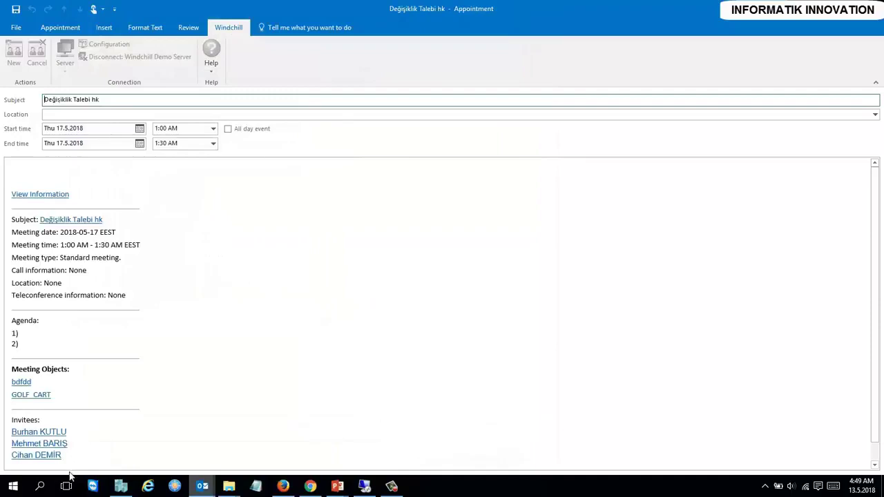
Check attendees' availability for 17 May, then return to the appointment's meeting details.
{"action": "left_click", "coordinate": [63, 28]}
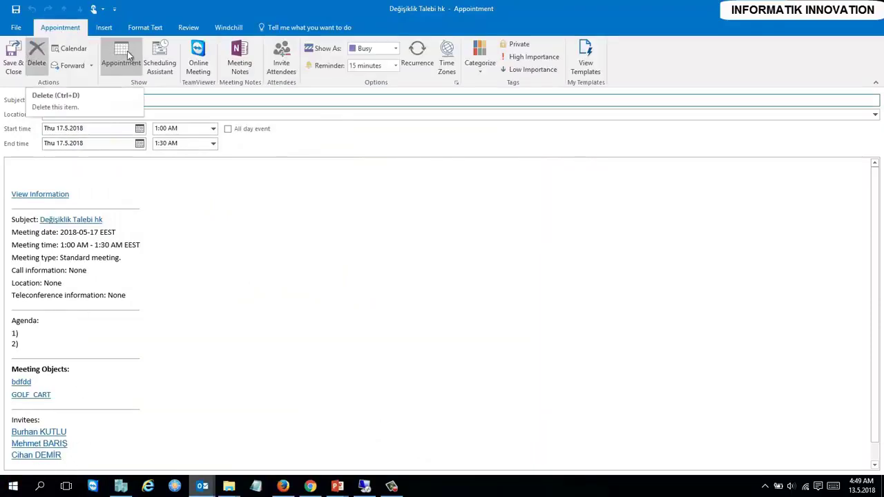
{"action": "left_click", "coordinate": [161, 52]}
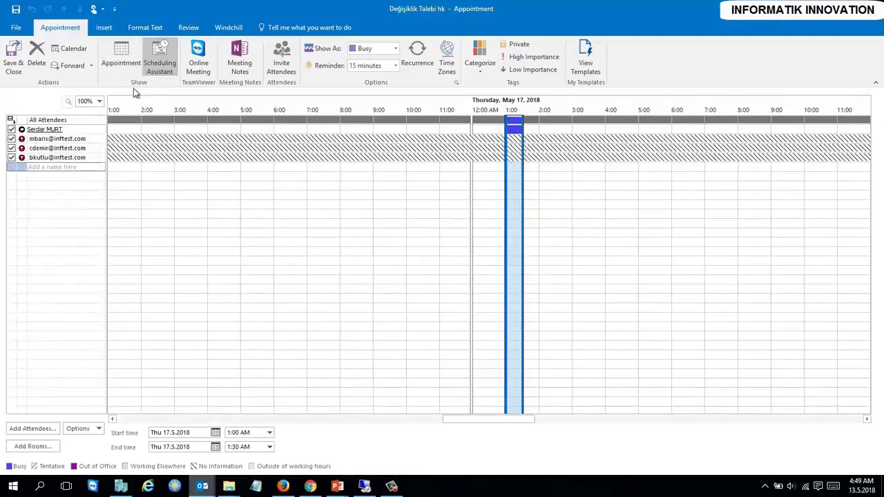
{"action": "left_click", "coordinate": [123, 57]}
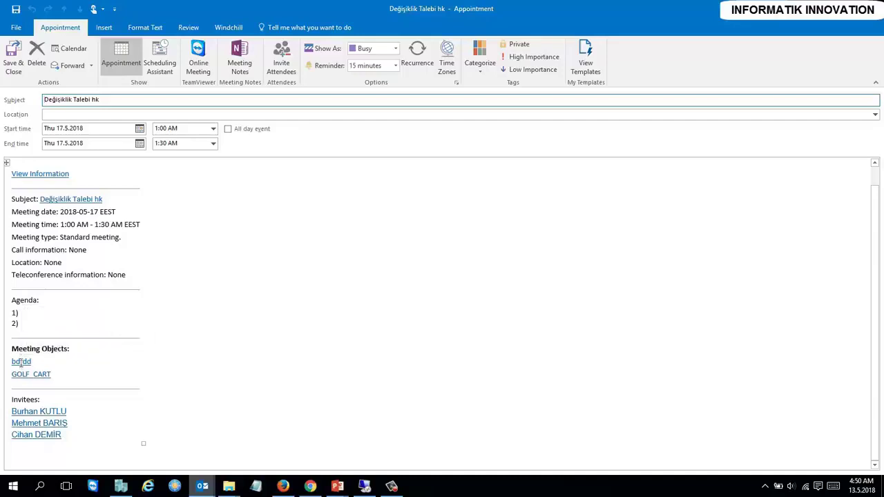
{"action": "key", "text": "alt"}
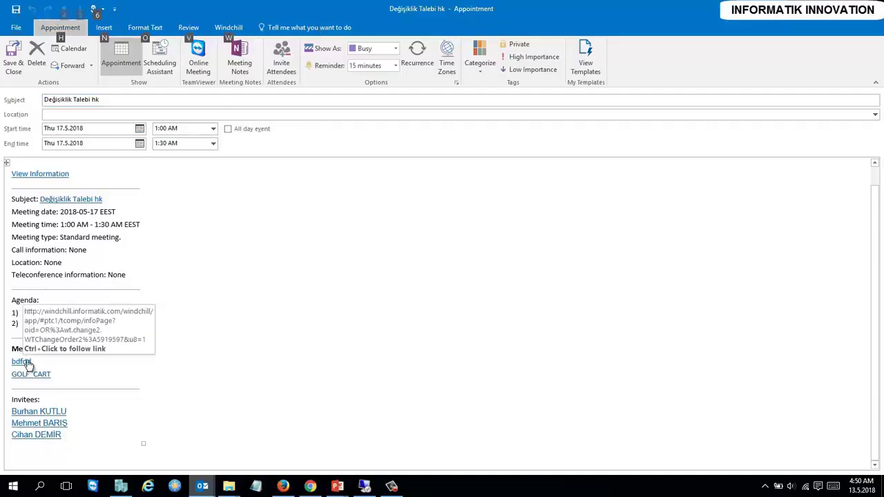
Open change notice bdfdd and the Değişiklik Talebi hk meeting information page in Windchill.
{"action": "left_click", "coordinate": [21, 362], "text": "ctrl"}
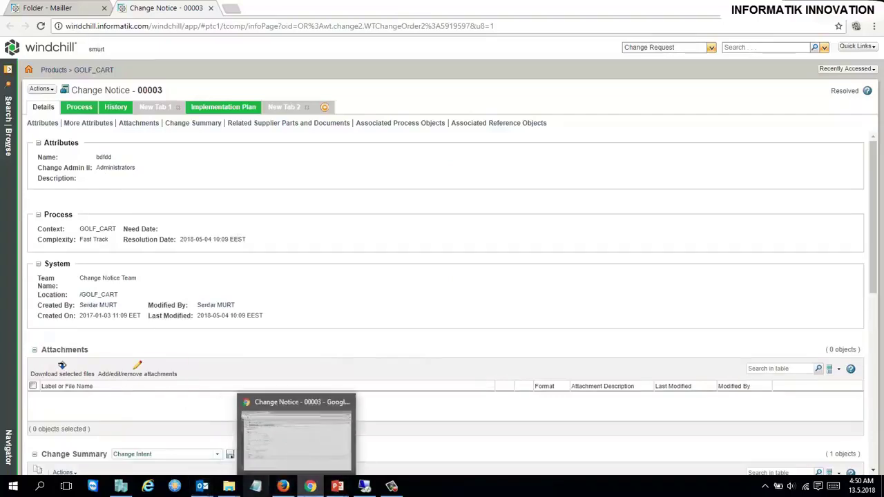
{"action": "mouse_move", "coordinate": [202, 488]}
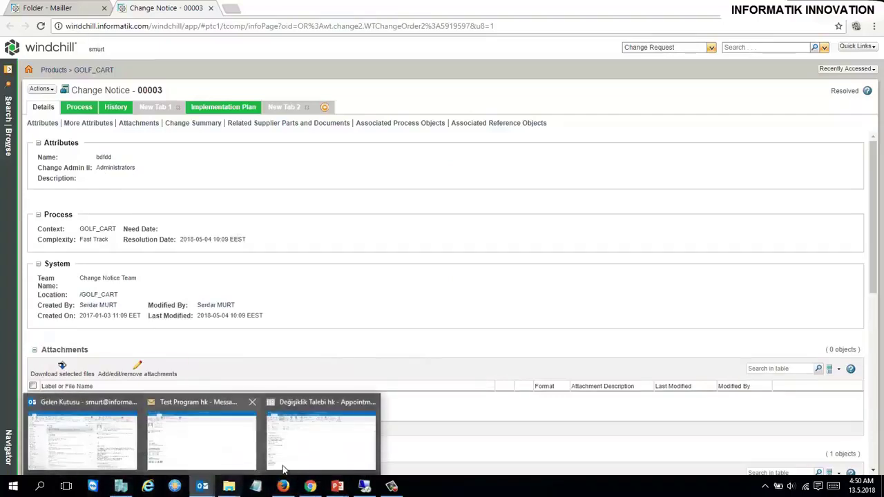
{"action": "left_click", "coordinate": [303, 434]}
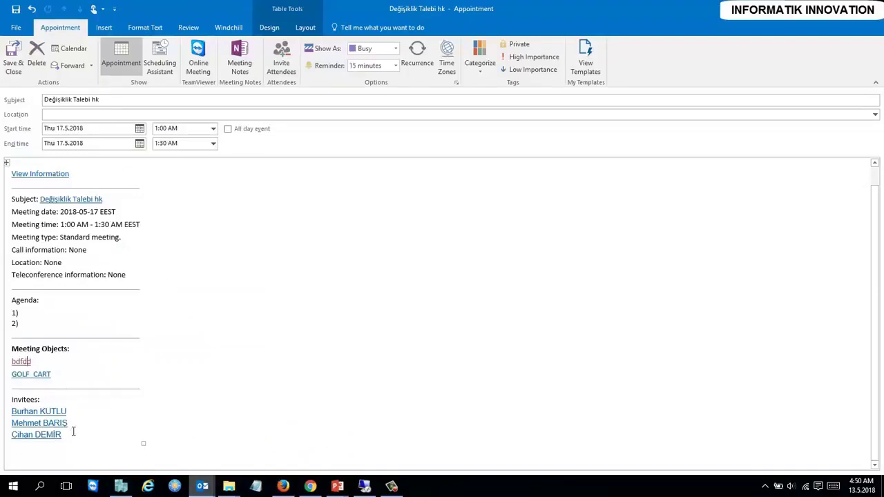
{"action": "left_click", "coordinate": [62, 176], "text": "ctrl"}
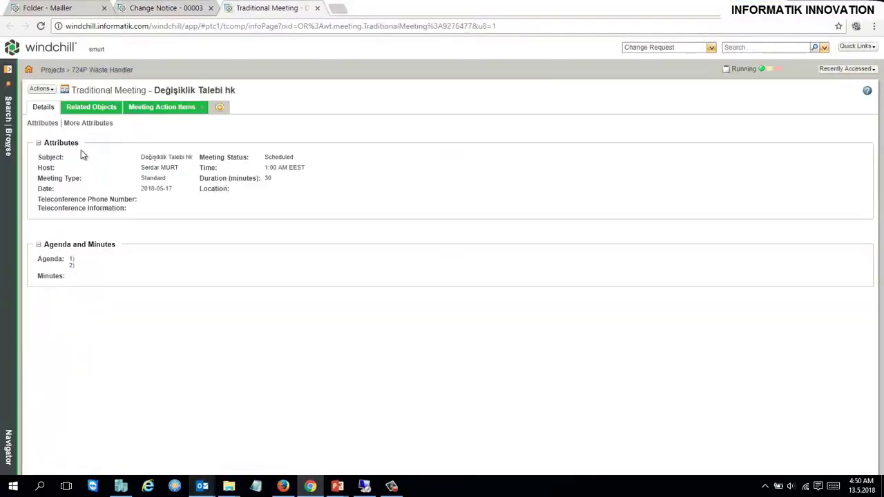
Browse Recent Projects to the 724P Waste Handler meetings list and open Değişiklik Talebi hk.
{"action": "left_click", "coordinate": [9, 70]}
{"action": "left_click", "coordinate": [90, 93]}
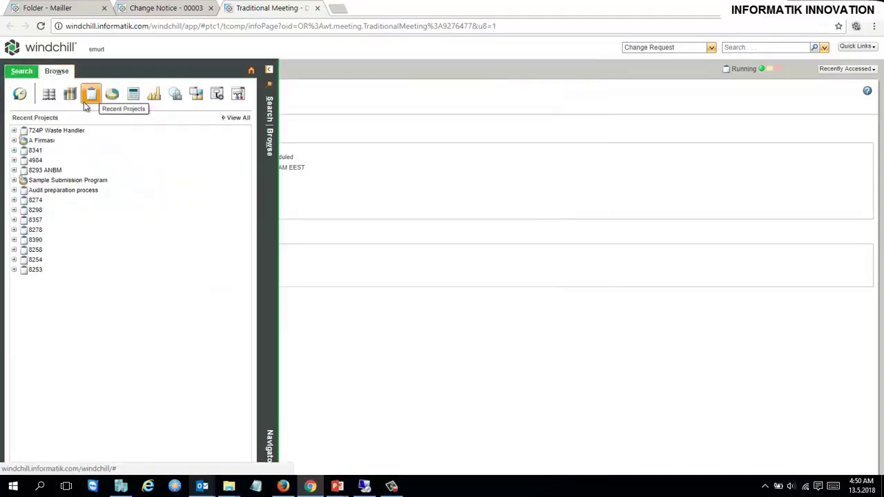
{"action": "left_click", "coordinate": [56, 132]}
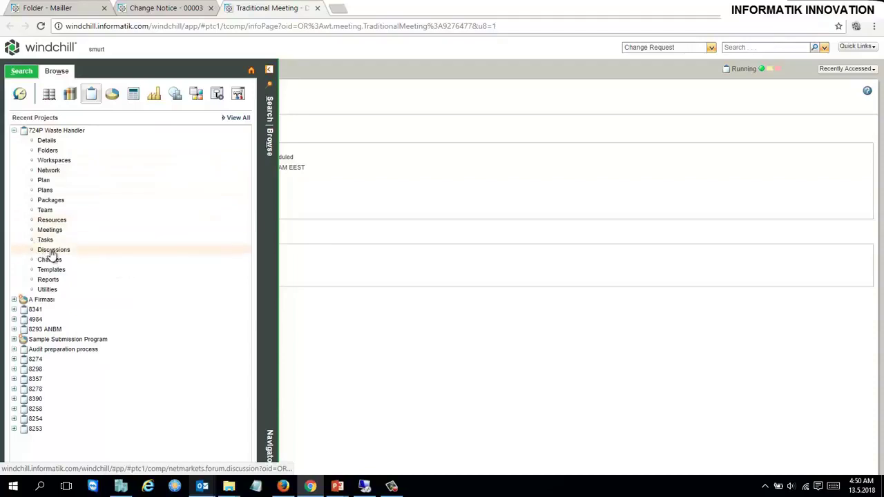
{"action": "left_click", "coordinate": [49, 230]}
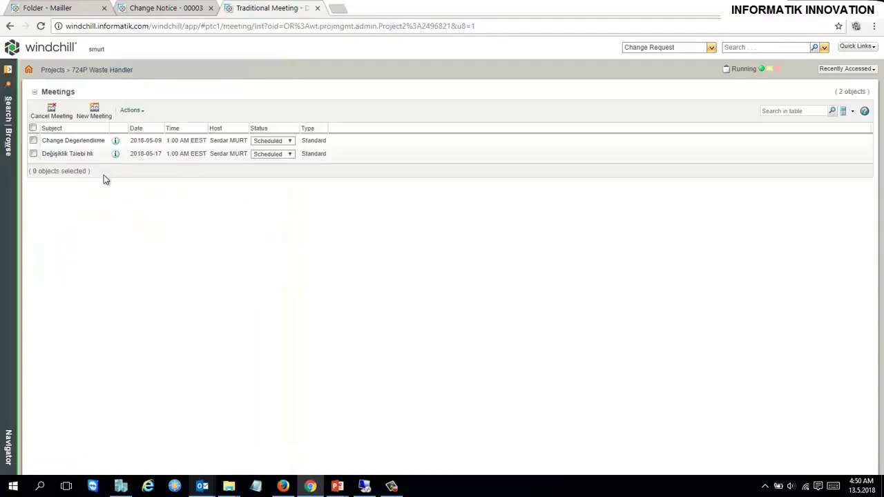
{"action": "left_click", "coordinate": [80, 154]}
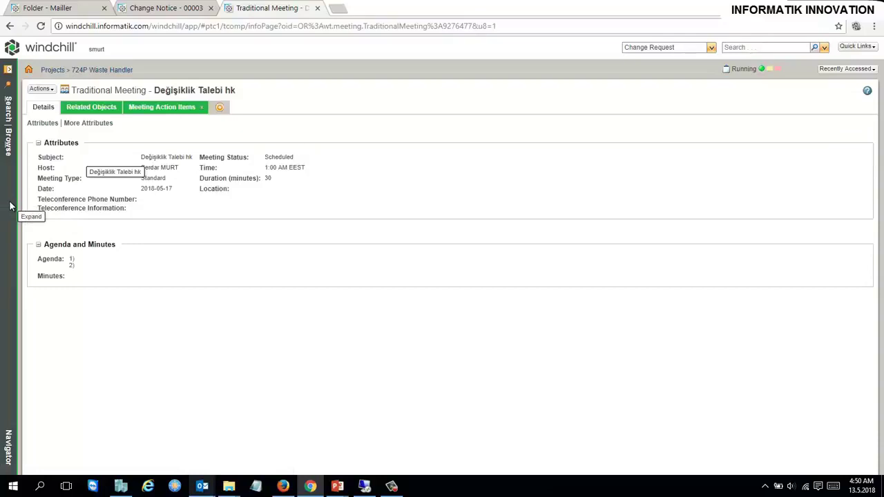
Review the meeting's related objects 00003 and GC000001 and its three participants.
{"action": "left_click", "coordinate": [98, 115]}
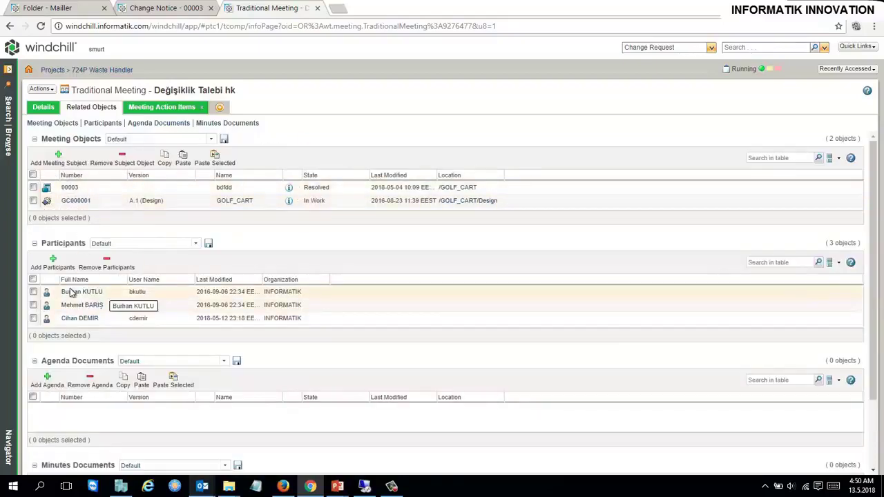
{"action": "scroll", "coordinate": [124, 373], "scroll_direction": "down", "scroll_amount": 2}
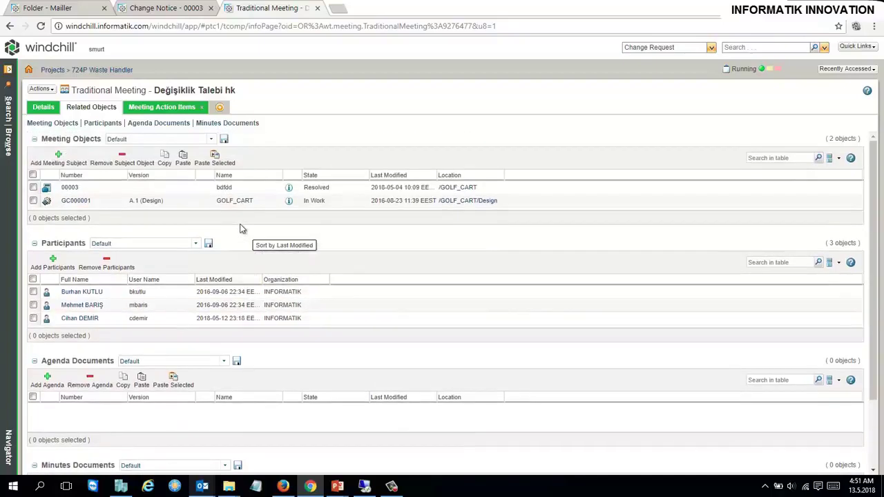
{"action": "scroll", "coordinate": [241, 228], "scroll_direction": "up", "scroll_amount": 2}
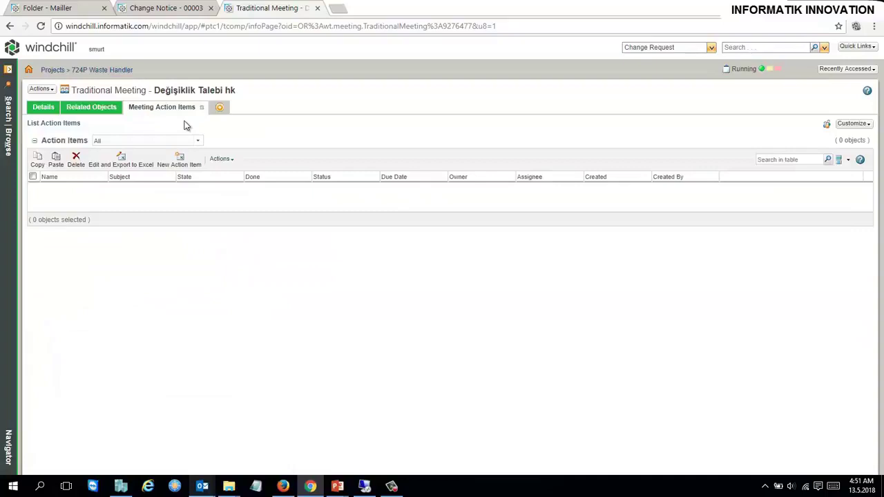
Create a 'Testleri tamamla' action item for another team member, due 2018-05-29, state Assigned.
{"action": "left_click", "coordinate": [178, 161]}
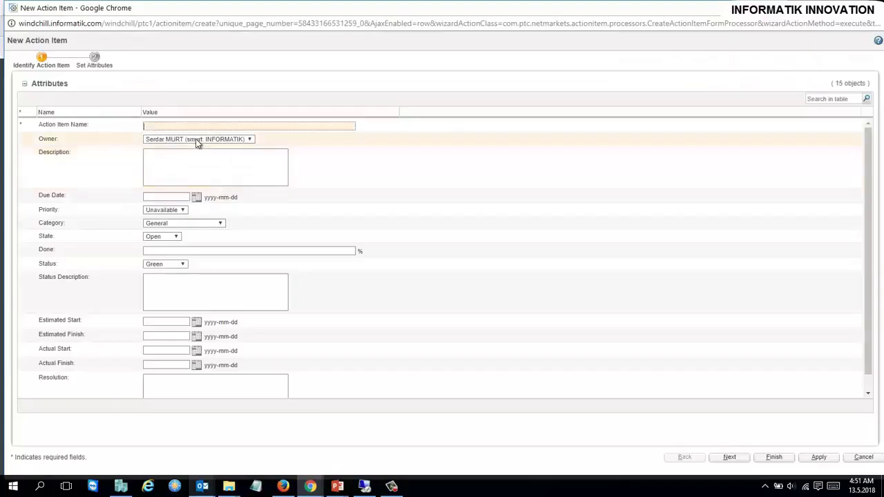
{"action": "left_click", "coordinate": [192, 125]}
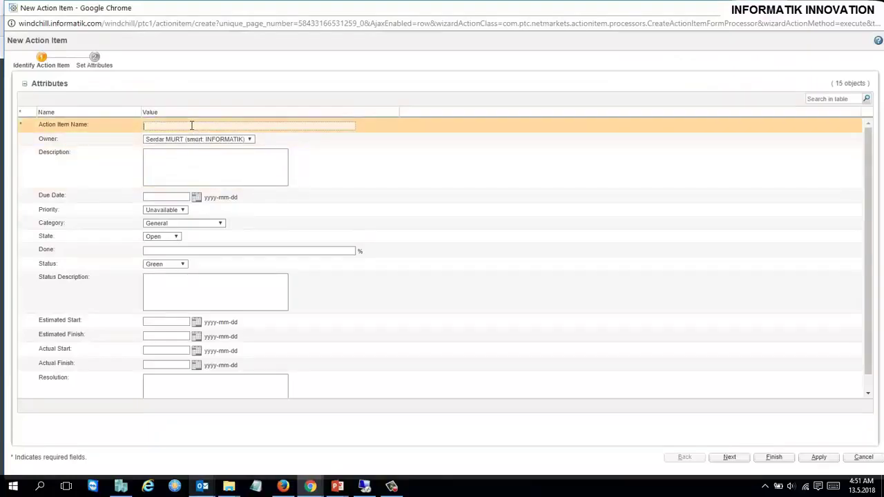
{"action": "type", "text": "Testleri tamamla"}
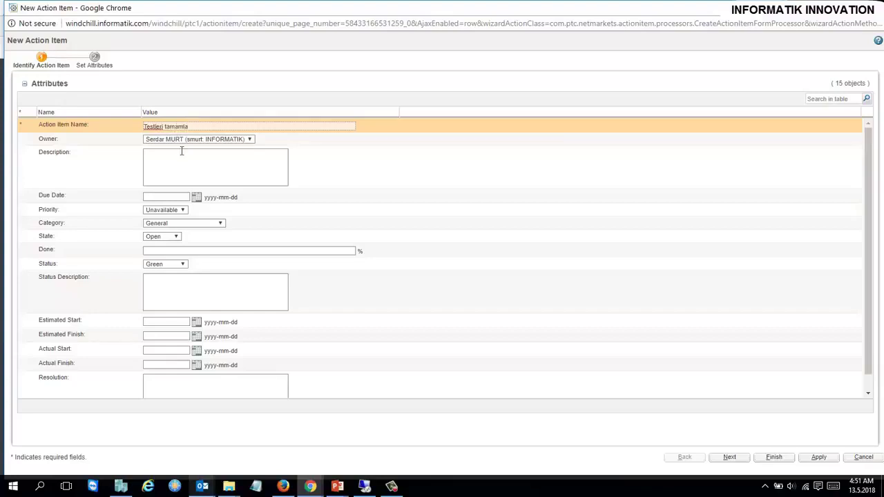
{"action": "left_click", "coordinate": [197, 139]}
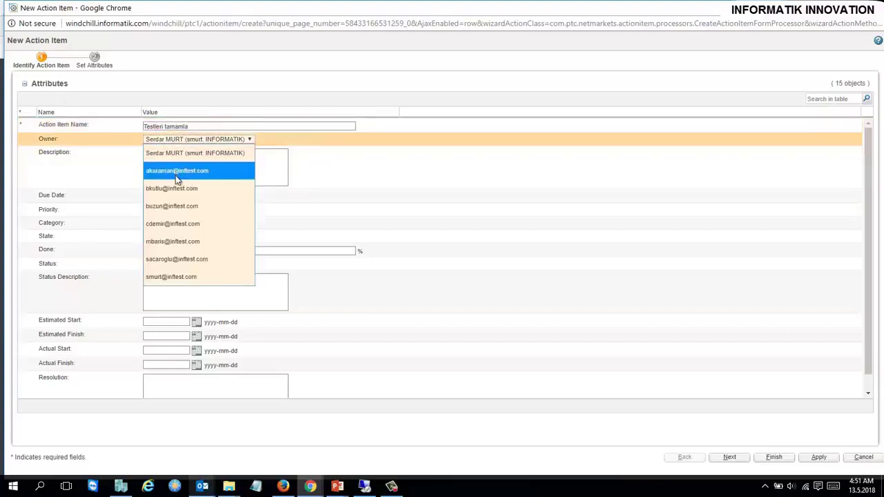
{"action": "left_click", "coordinate": [175, 170]}
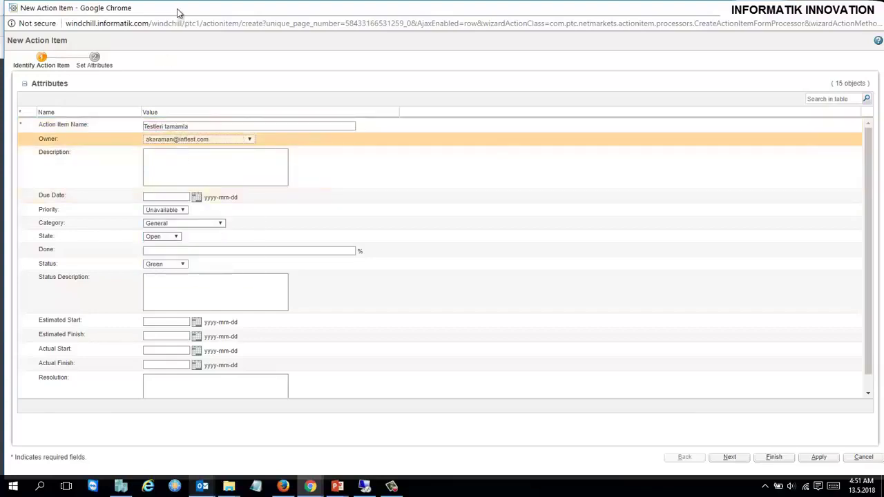
{"action": "left_click_drag", "start_coordinate": [177, 12], "coordinate": [268, 18]}
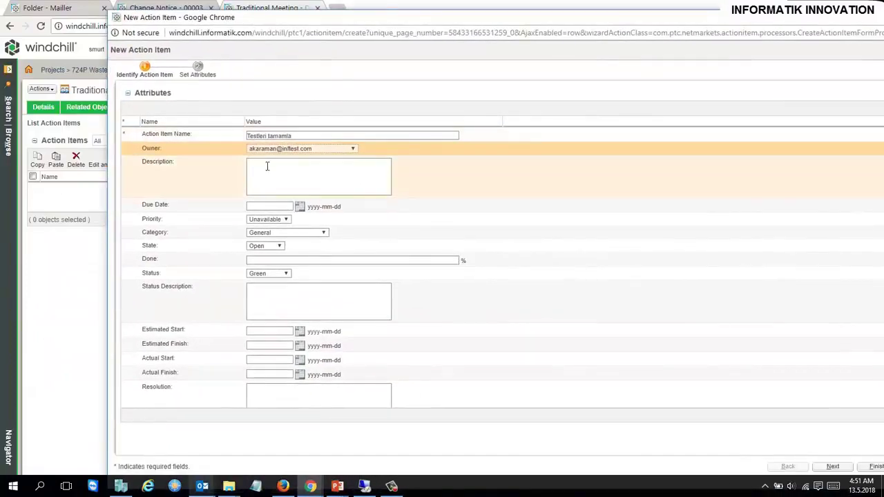
{"action": "left_click", "coordinate": [299, 207]}
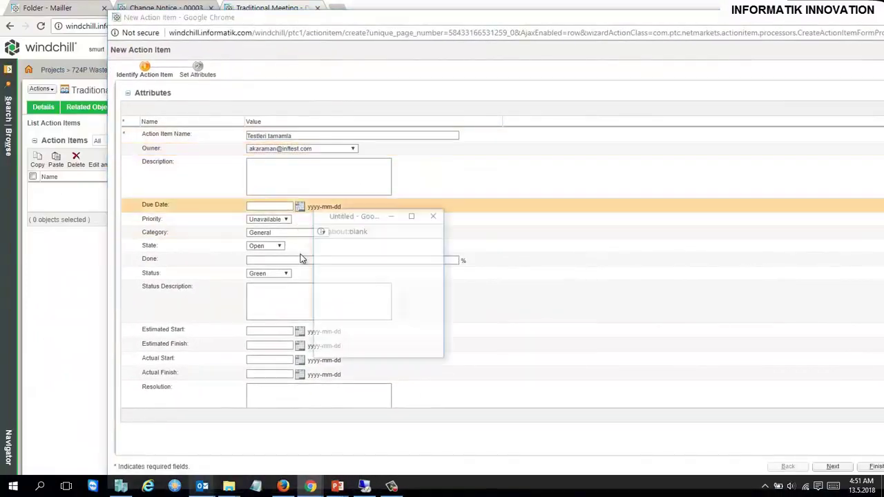
{"action": "left_click", "coordinate": [364, 316]}
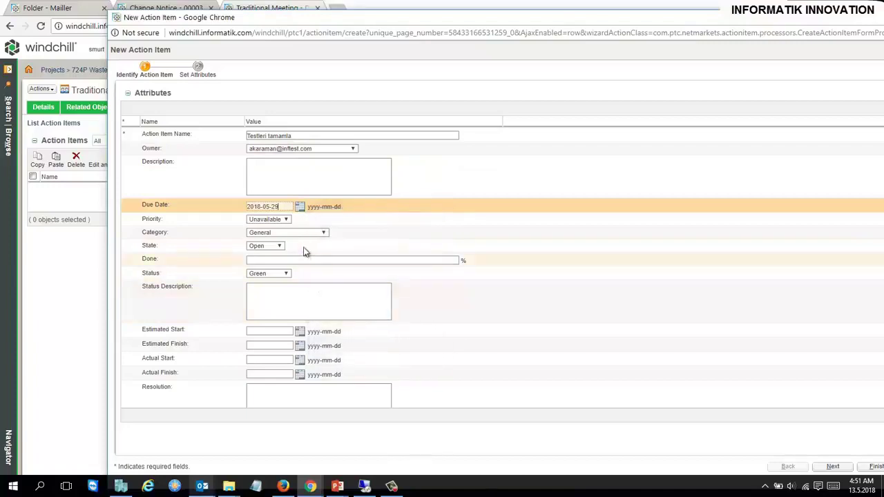
{"action": "double_click", "coordinate": [483, 20]}
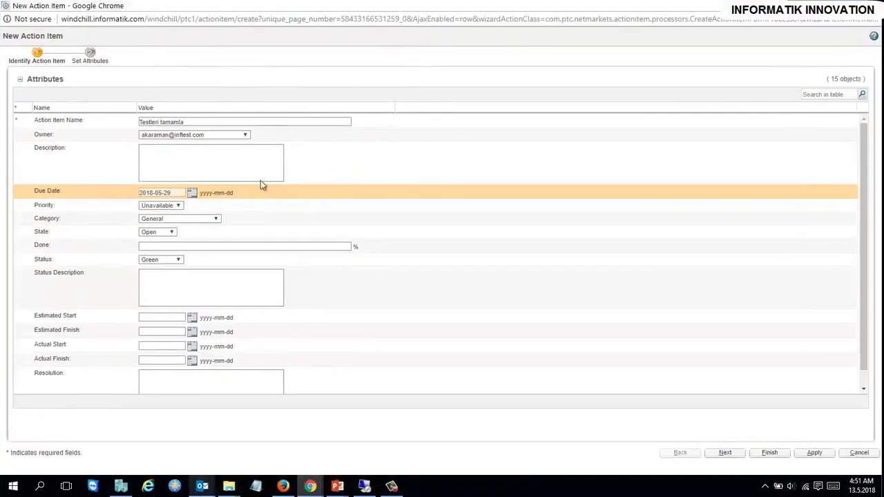
{"action": "left_click", "coordinate": [166, 233]}
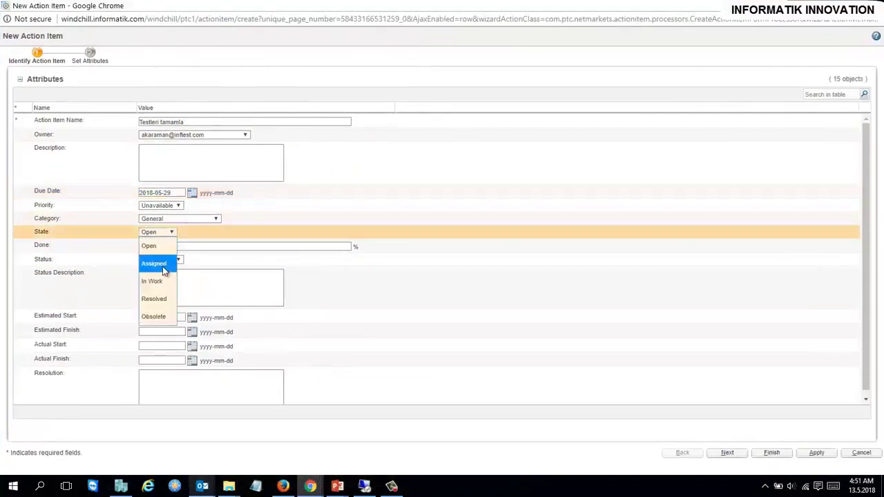
{"action": "left_click", "coordinate": [155, 261]}
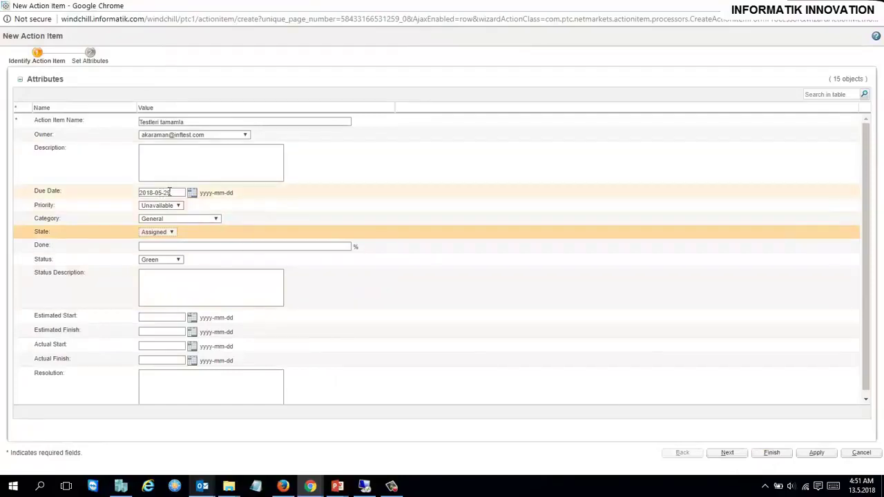
{"action": "left_click", "coordinate": [814, 453]}
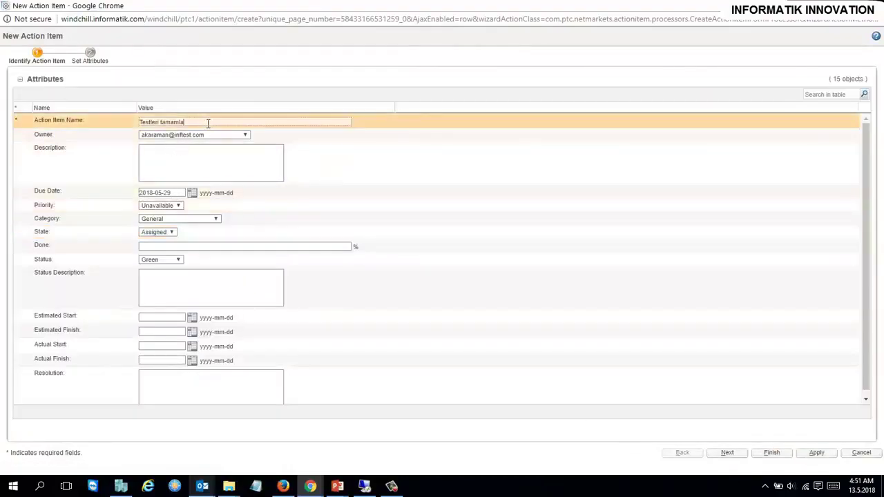
Add a second 'Testleri tamamla' item owned by the current user, Resolved, with no due date, then view related objects.
{"action": "left_click", "coordinate": [207, 136]}
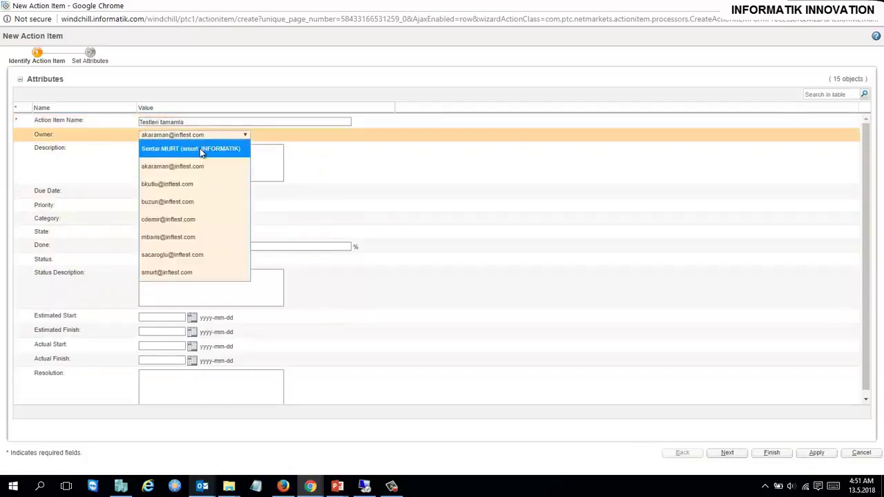
{"action": "left_click", "coordinate": [207, 148]}
{"action": "left_click", "coordinate": [165, 233]}
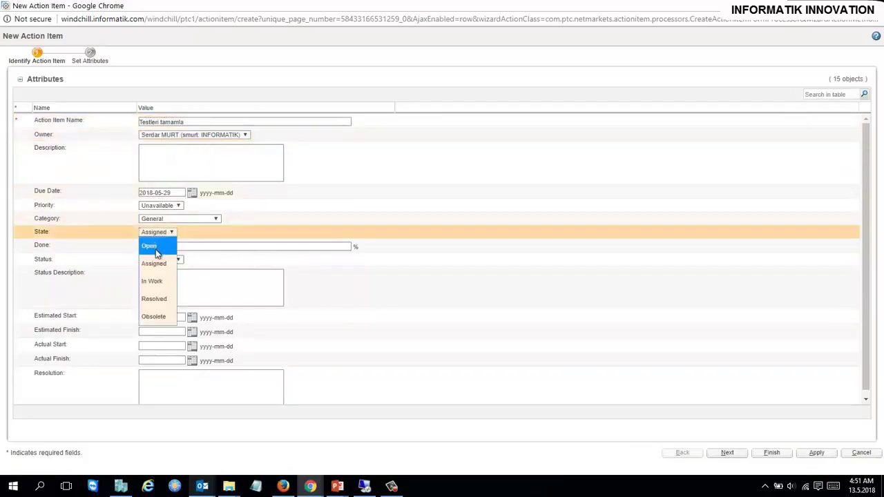
{"action": "left_click", "coordinate": [155, 298]}
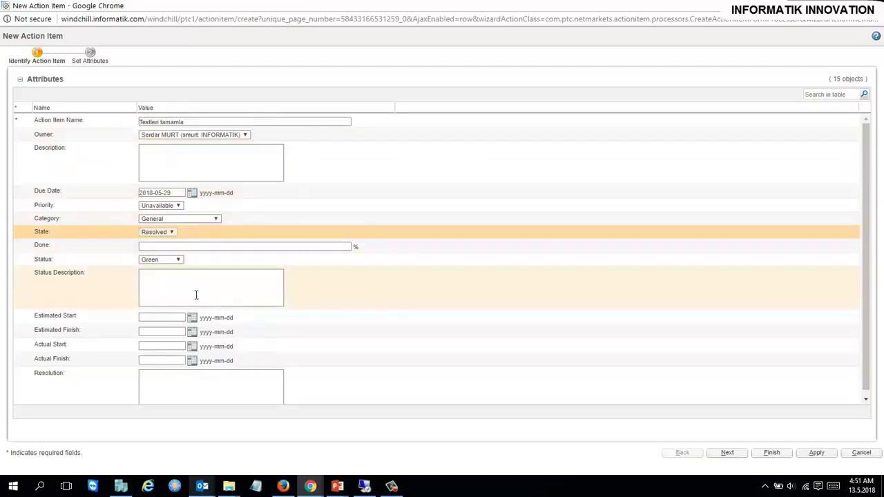
{"action": "left_click_drag", "start_coordinate": [170, 193], "coordinate": [83, 169]}
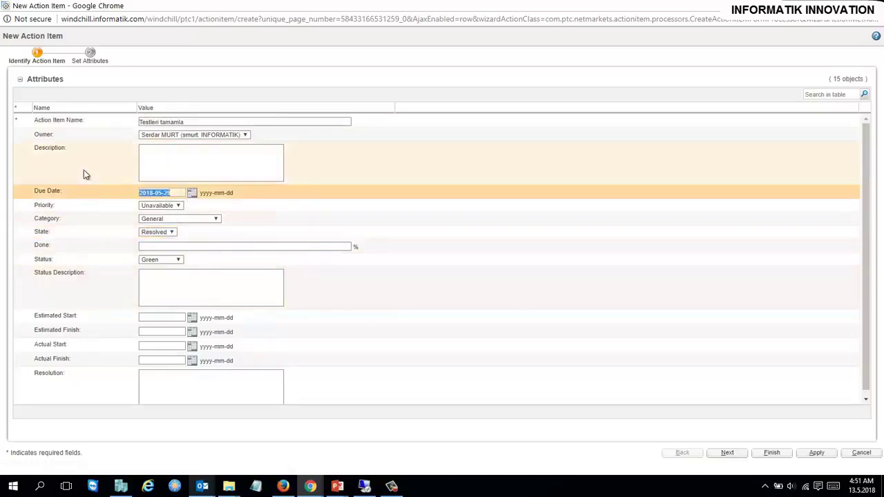
{"action": "key", "text": "BackSpace"}
{"action": "left_click", "coordinate": [201, 161]}
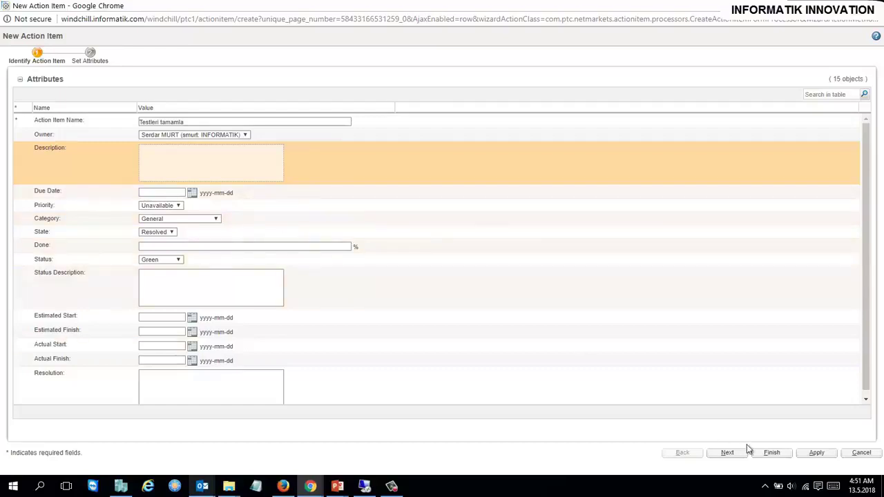
{"action": "left_click", "coordinate": [776, 452]}
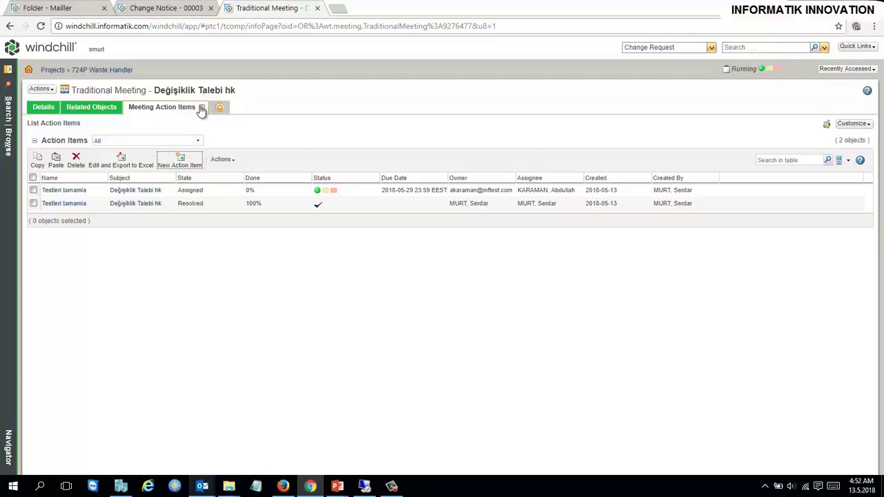
{"action": "left_click", "coordinate": [79, 109]}
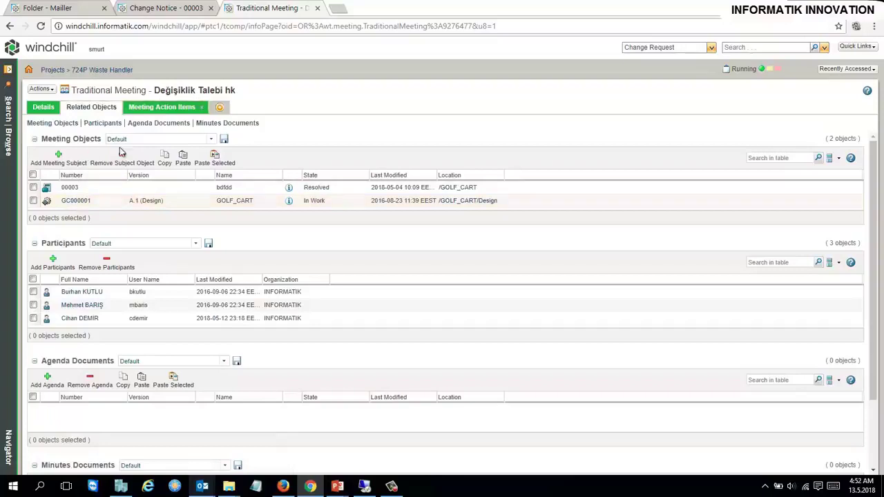
Check the meetings linked to part GC000001, then return to the Değişiklik Talebi hk meeting's action items.
{"action": "left_click", "coordinate": [76, 201]}
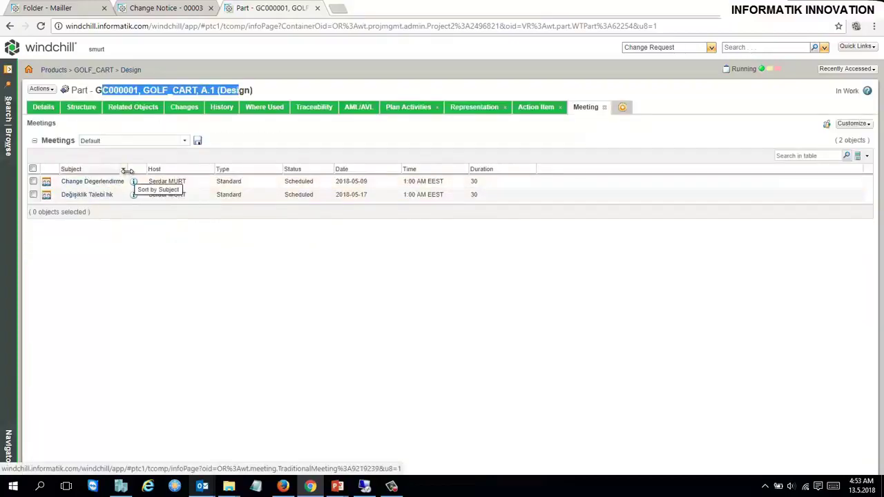
{"action": "left_click_drag", "start_coordinate": [127, 170], "coordinate": [178, 170]}
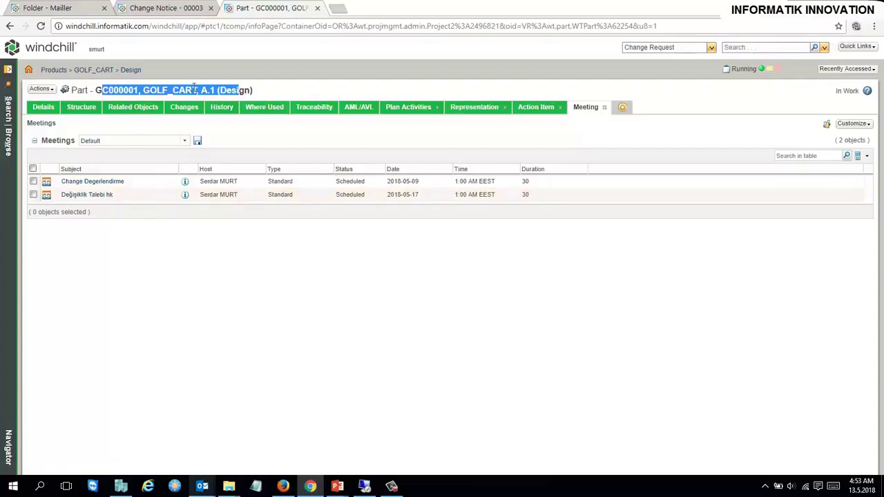
{"action": "left_click", "coordinate": [87, 194]}
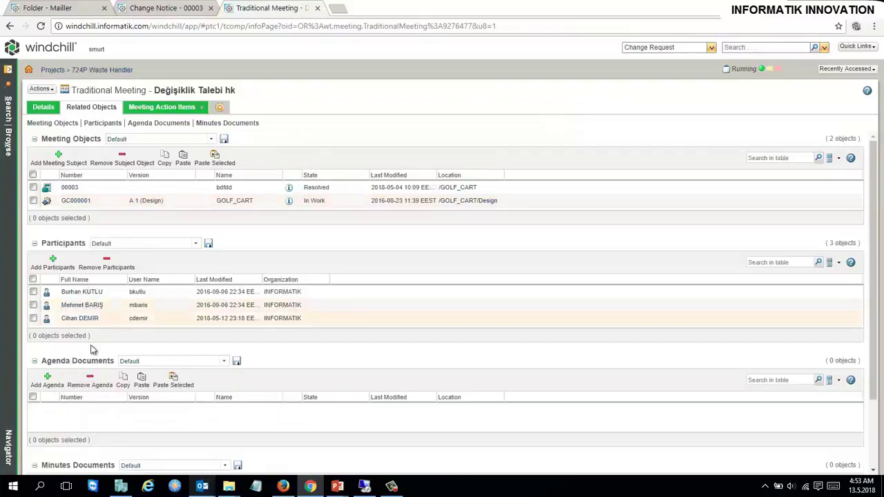
{"action": "scroll", "coordinate": [89, 416], "scroll_direction": "down", "scroll_amount": 1}
{"action": "left_click", "coordinate": [145, 109]}
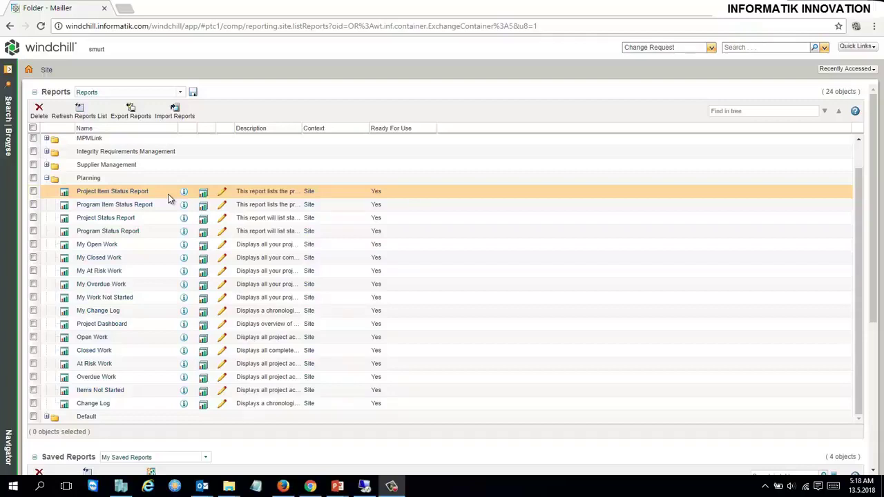
Generate the My Open Work report in HTML format, review it, and close its window.
{"action": "left_click", "coordinate": [203, 245]}
{"action": "left_click", "coordinate": [115, 97]}
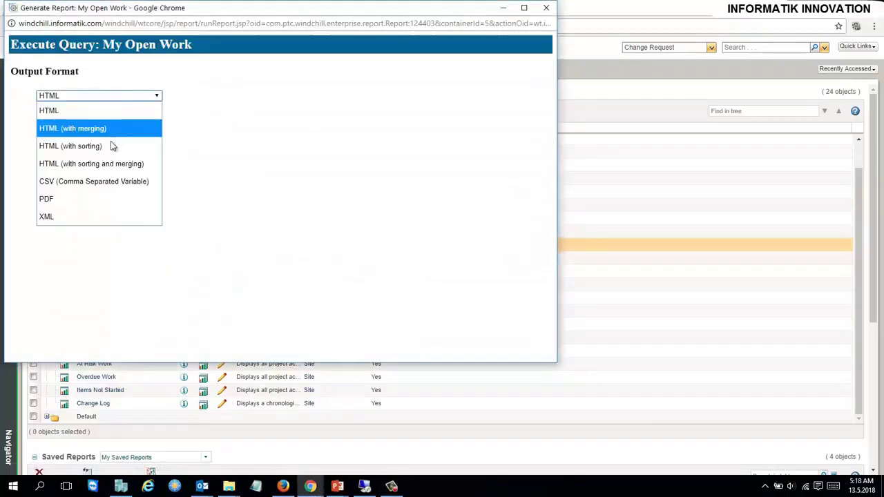
{"action": "left_click", "coordinate": [266, 101]}
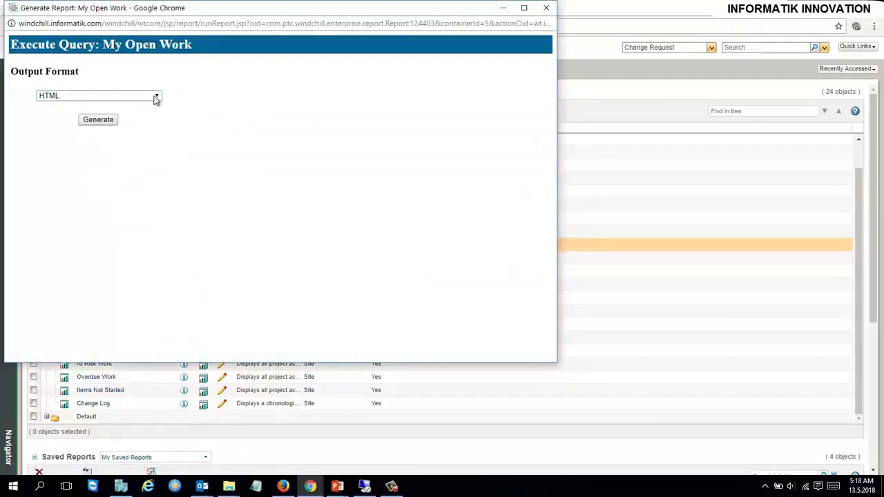
{"action": "left_click", "coordinate": [156, 97]}
{"action": "left_click", "coordinate": [228, 114]}
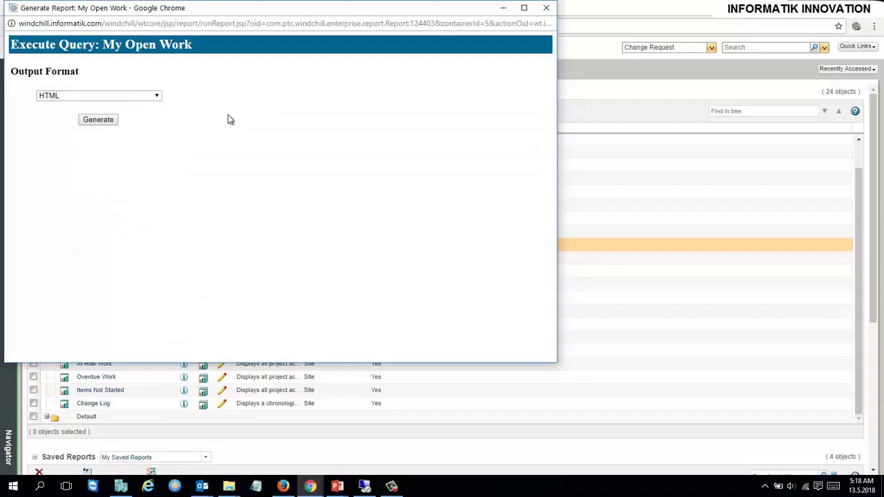
{"action": "left_click", "coordinate": [103, 123]}
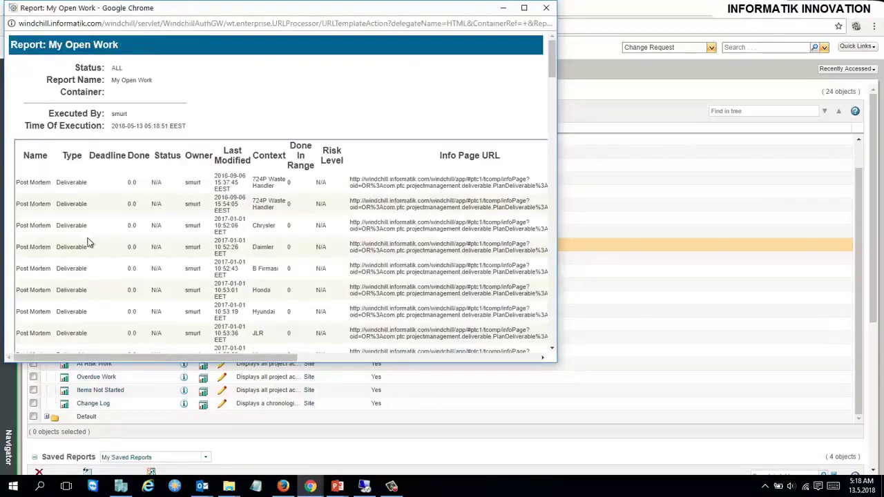
{"action": "left_click", "coordinate": [546, 7]}
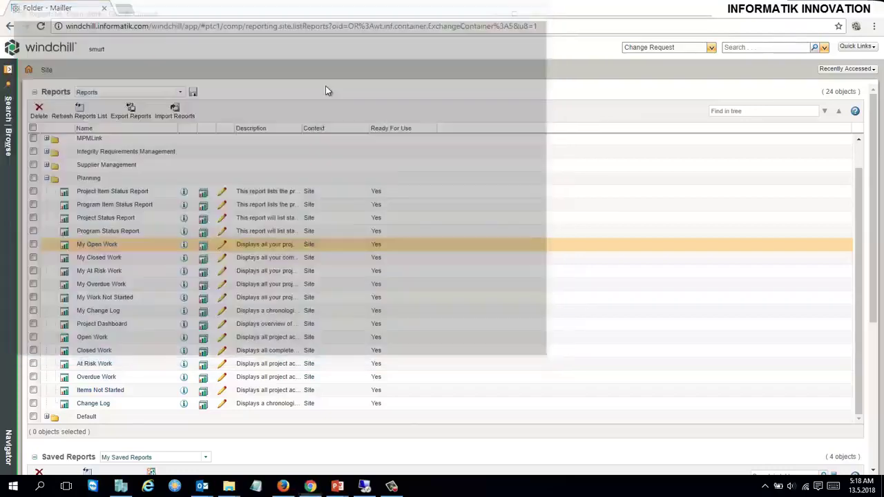
Run the Project Item Status Report for incomplete activities over 30 days overdue in my member projects, then close it.
{"action": "left_click", "coordinate": [136, 194]}
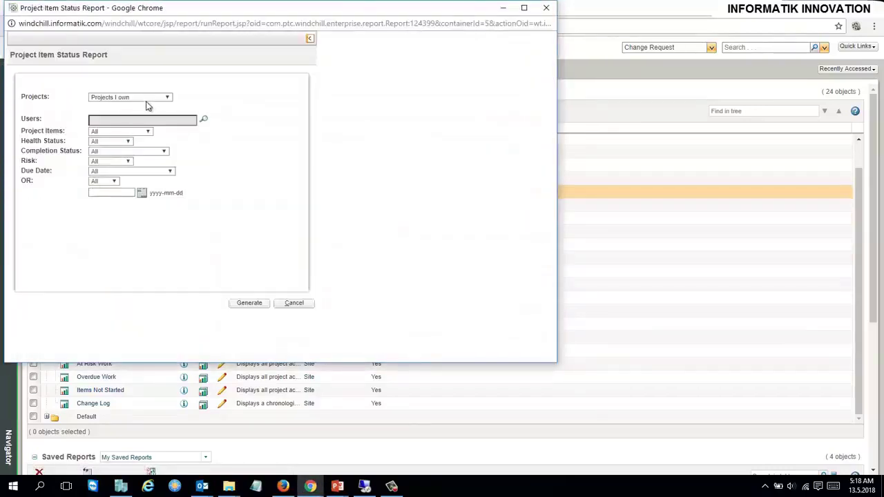
{"action": "left_click", "coordinate": [145, 97]}
{"action": "left_click", "coordinate": [143, 129]}
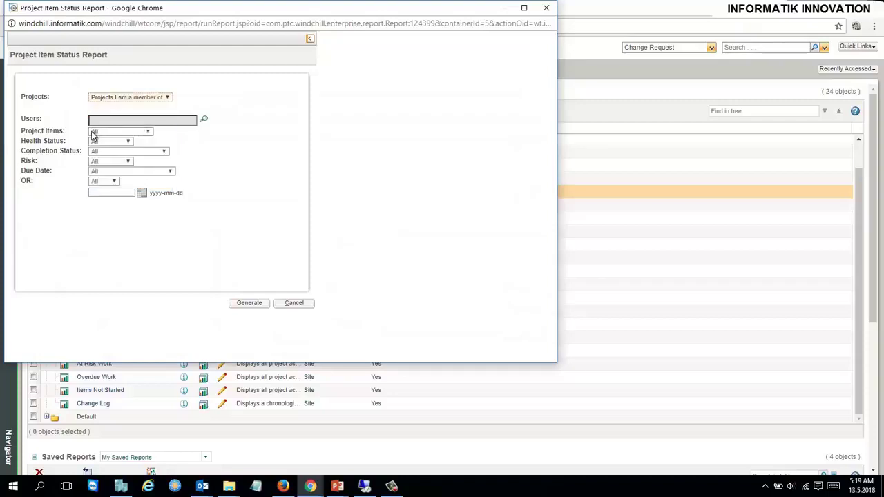
{"action": "left_click", "coordinate": [120, 133]}
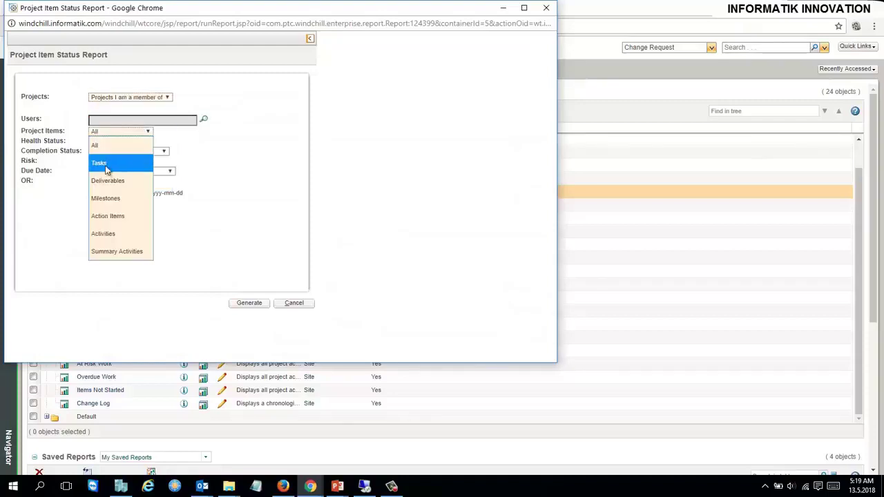
{"action": "left_click", "coordinate": [104, 235]}
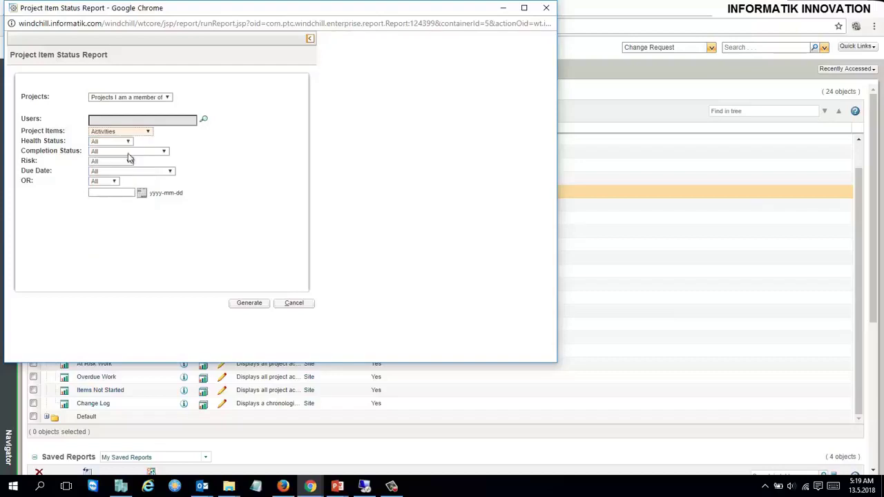
{"action": "left_click", "coordinate": [119, 151]}
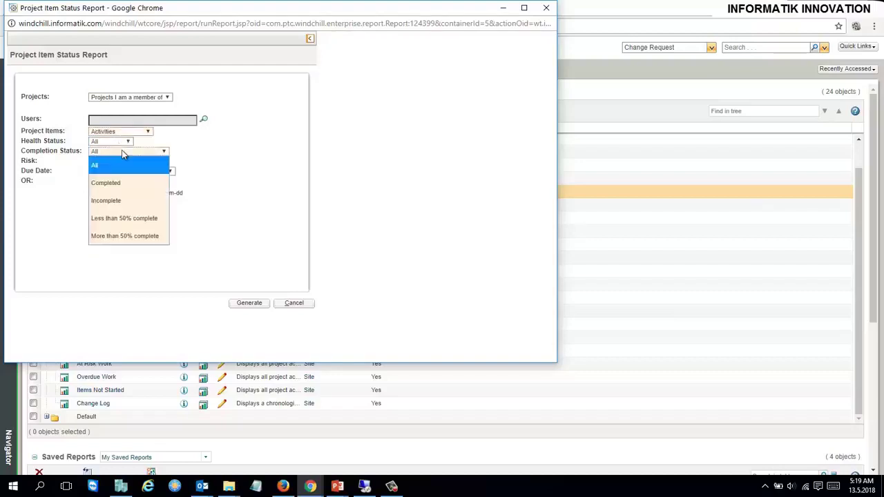
{"action": "left_click", "coordinate": [107, 199]}
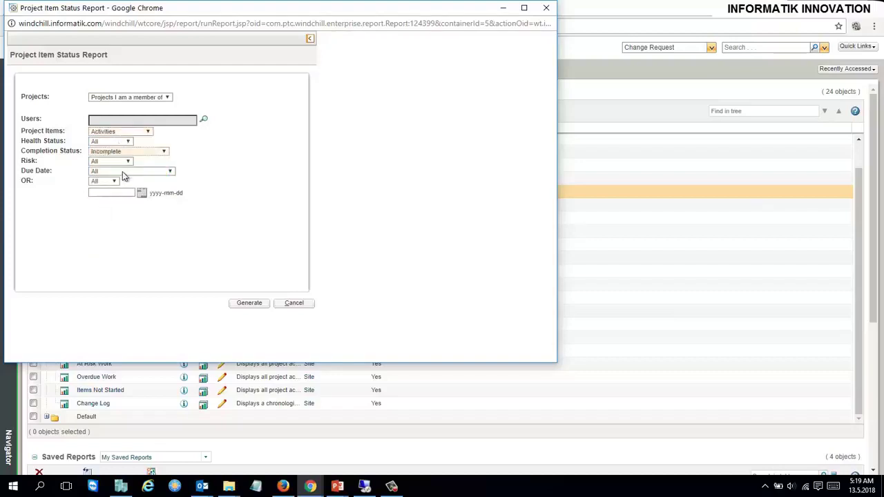
{"action": "left_click", "coordinate": [122, 169]}
{"action": "left_click", "coordinate": [108, 217]}
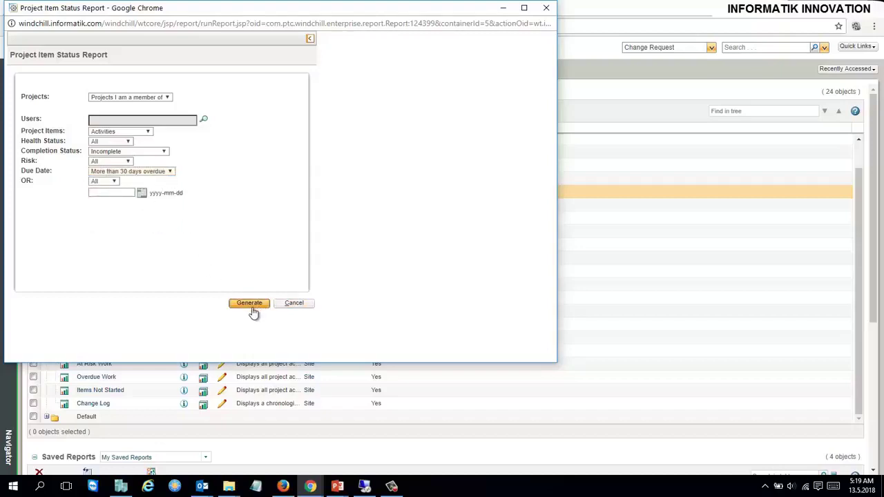
{"action": "left_click", "coordinate": [250, 304]}
{"action": "left_click", "coordinate": [131, 174]}
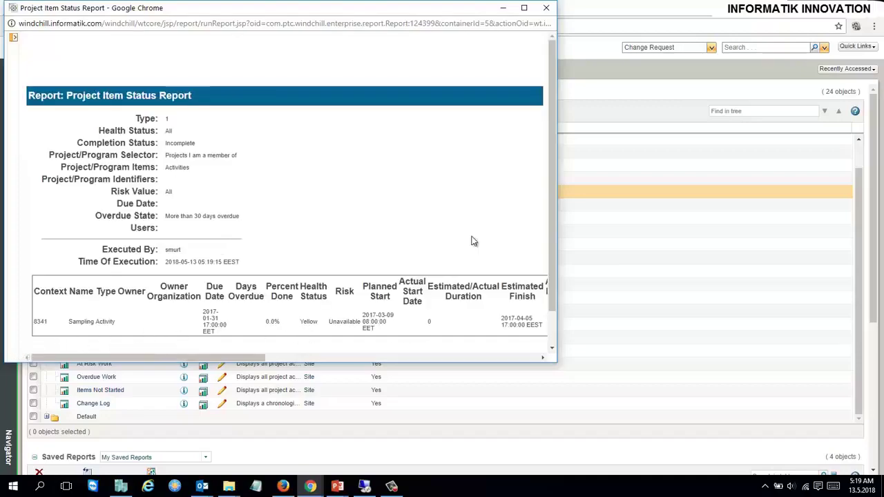
{"action": "left_click", "coordinate": [545, 7]}
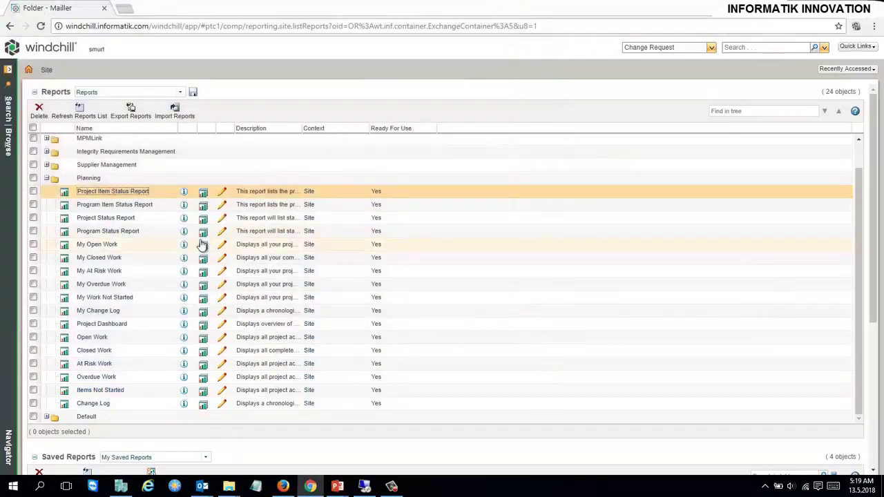
Run the saved Görevlendirme Durum (Action Item) Raporu report from the Saved Reports list.
{"action": "scroll", "coordinate": [197, 248], "scroll_direction": "down", "scroll_amount": 3}
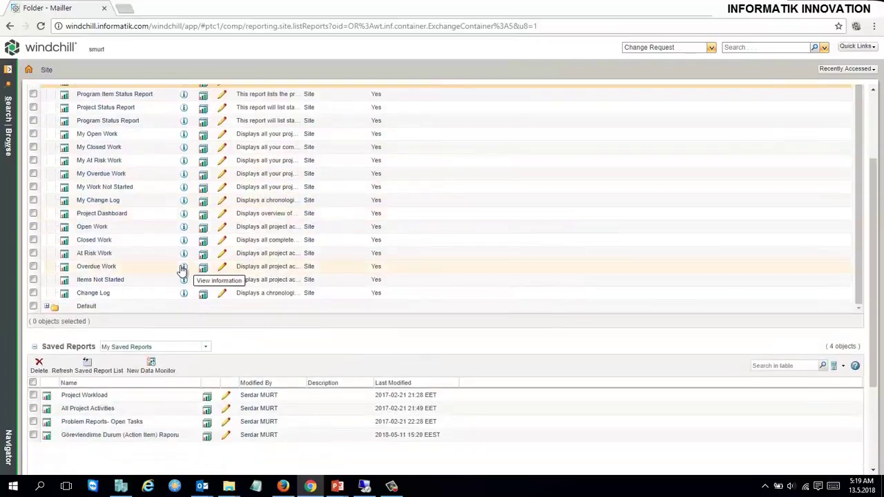
{"action": "scroll", "coordinate": [176, 294], "scroll_direction": "down", "scroll_amount": 3}
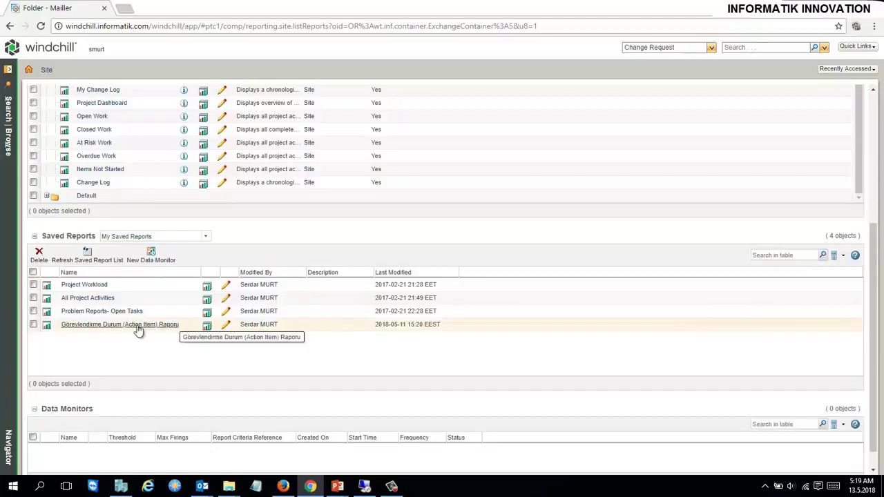
{"action": "left_click", "coordinate": [207, 326]}
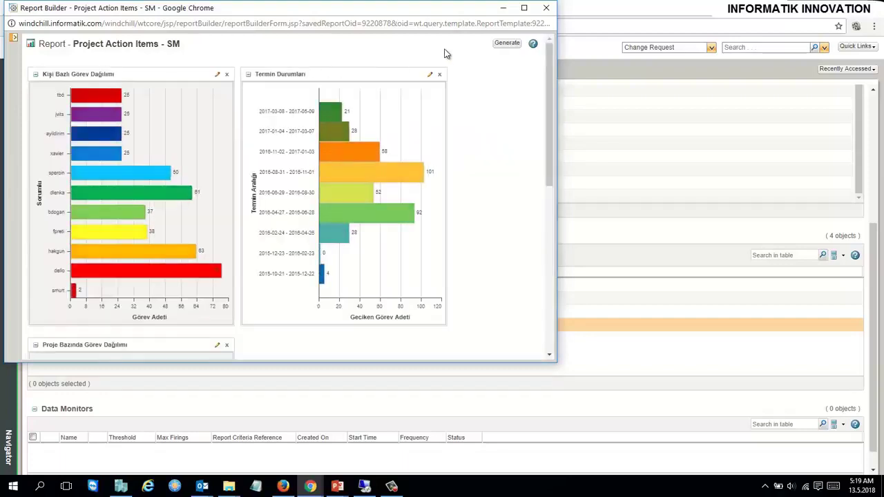
Maximize the report, enlarge the results table, and filter it to one owner's action items.
{"action": "left_click", "coordinate": [524, 8]}
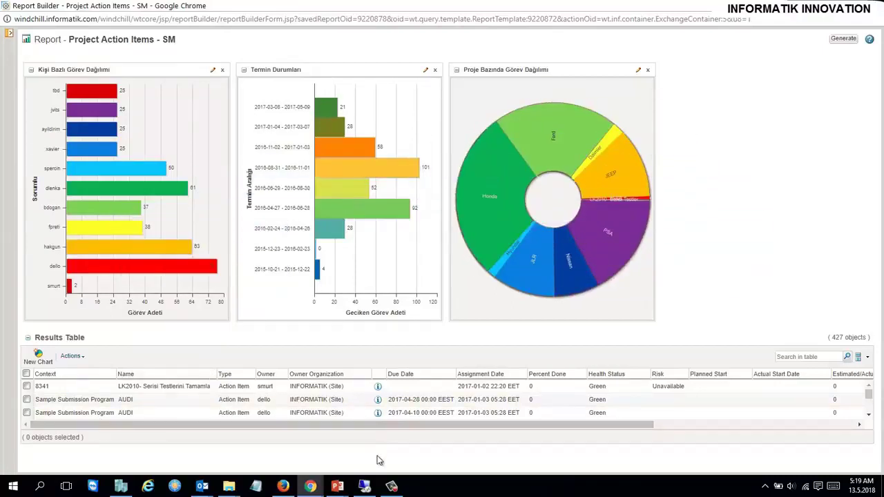
{"action": "left_click_drag", "start_coordinate": [389, 445], "coordinate": [391, 473]}
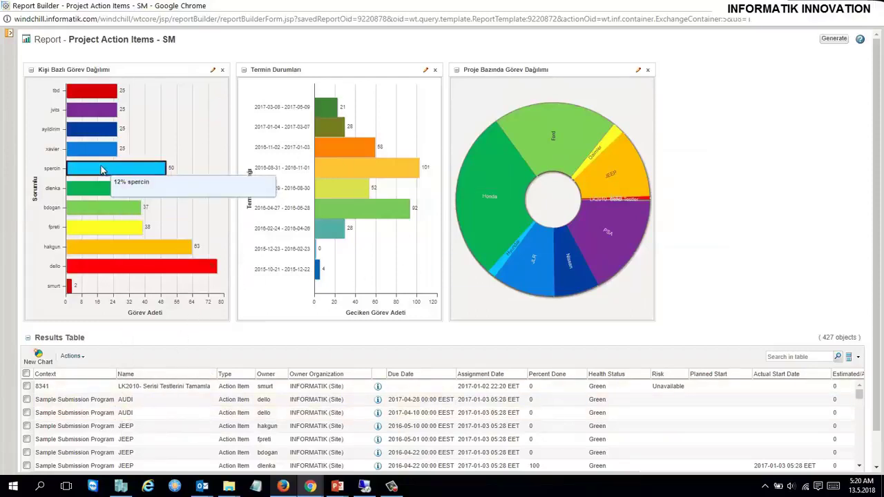
{"action": "left_click", "coordinate": [84, 134]}
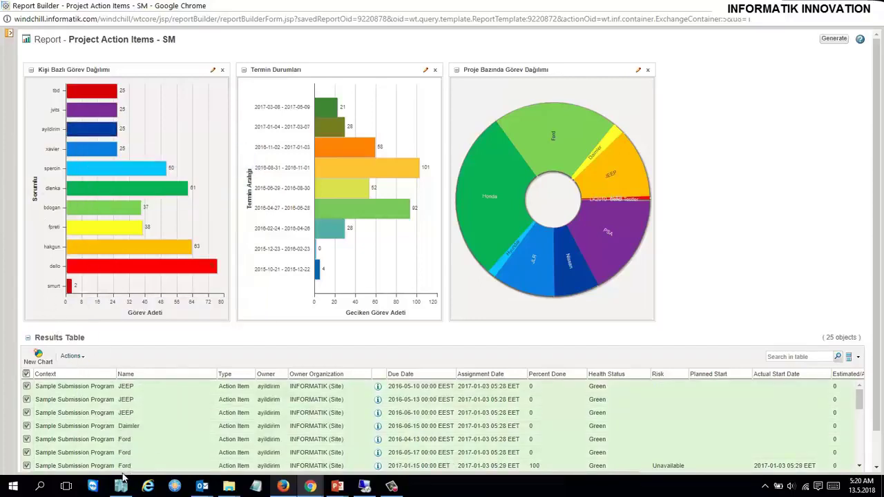
{"action": "left_click_drag", "start_coordinate": [860, 399], "coordinate": [857, 450]}
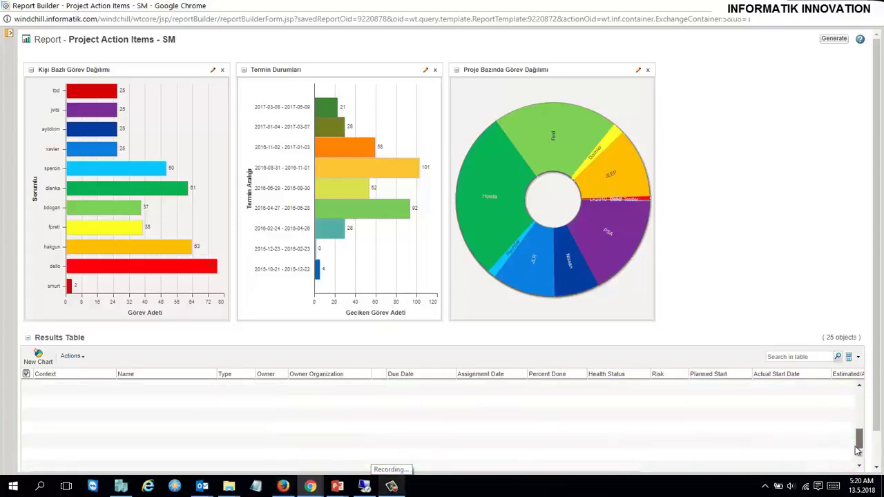
{"action": "left_click", "coordinate": [71, 355]}
Filter the results by project using the charts: Nissan, Honda, then Ford.
{"action": "mouse_move", "coordinate": [120, 374]}
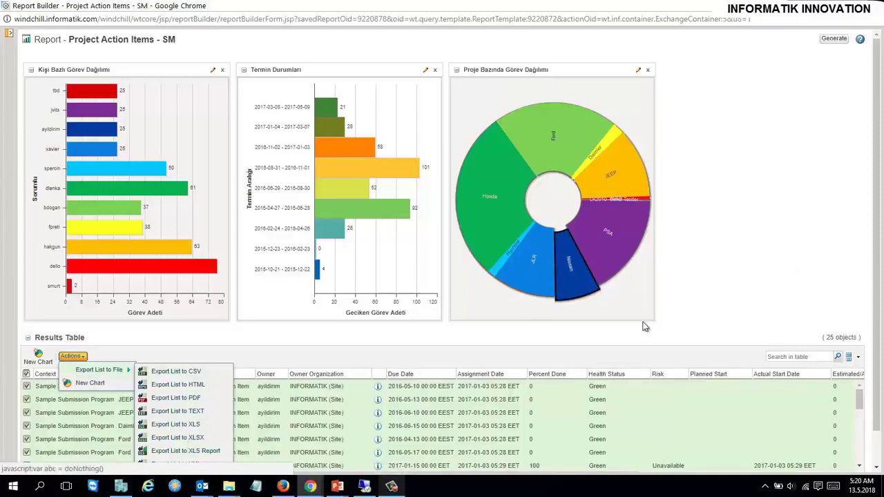
{"action": "left_click", "coordinate": [701, 272]}
{"action": "left_click", "coordinate": [486, 186]}
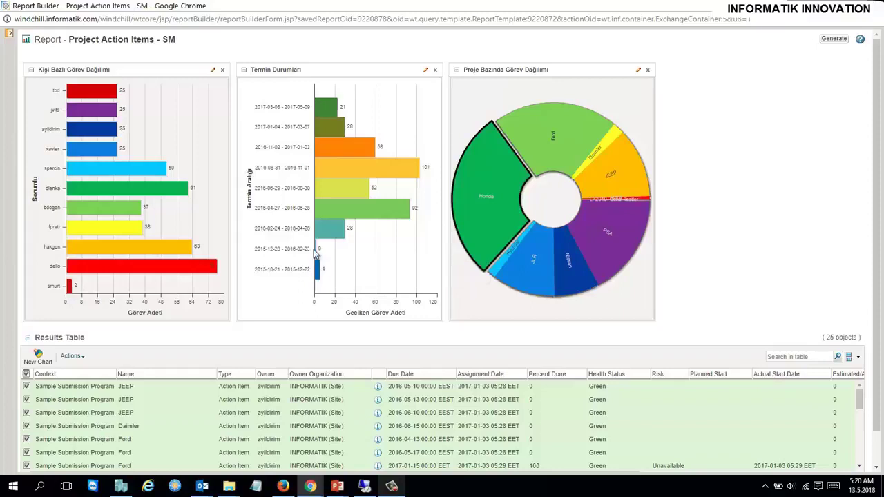
{"action": "mouse_move", "coordinate": [332, 171]}
{"action": "mouse_move", "coordinate": [411, 181]}
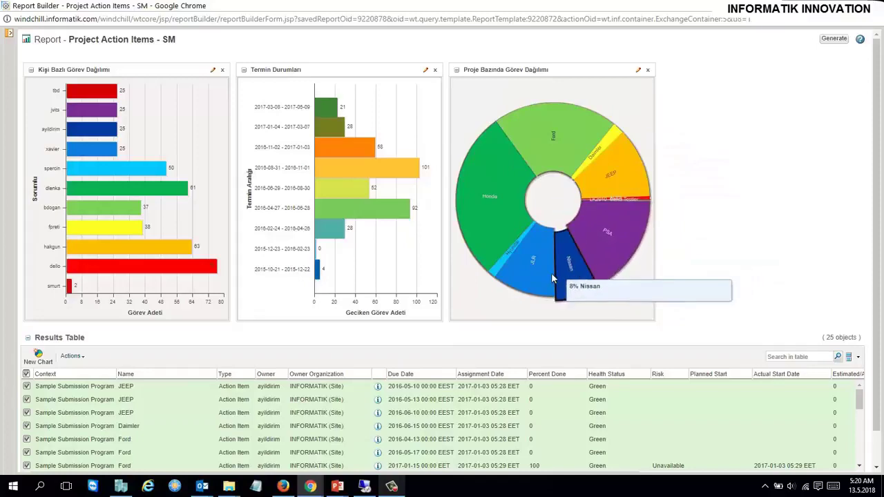
{"action": "mouse_move", "coordinate": [611, 171]}
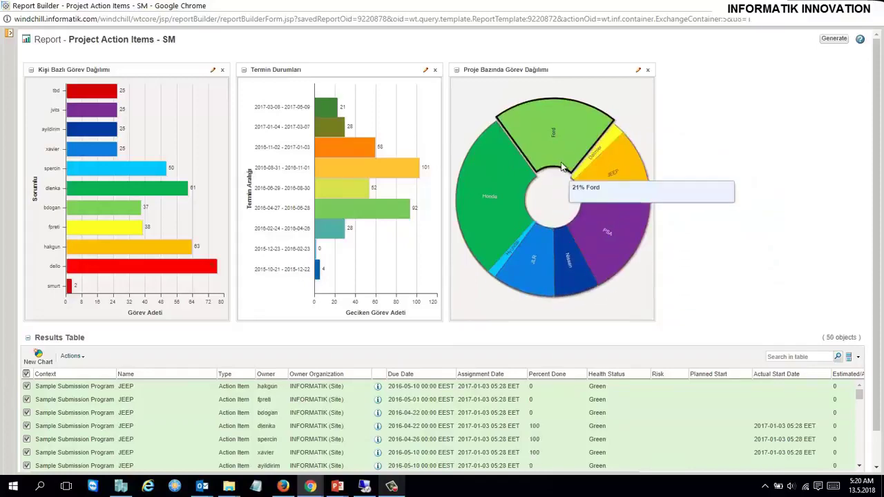
{"action": "left_click", "coordinate": [562, 140]}
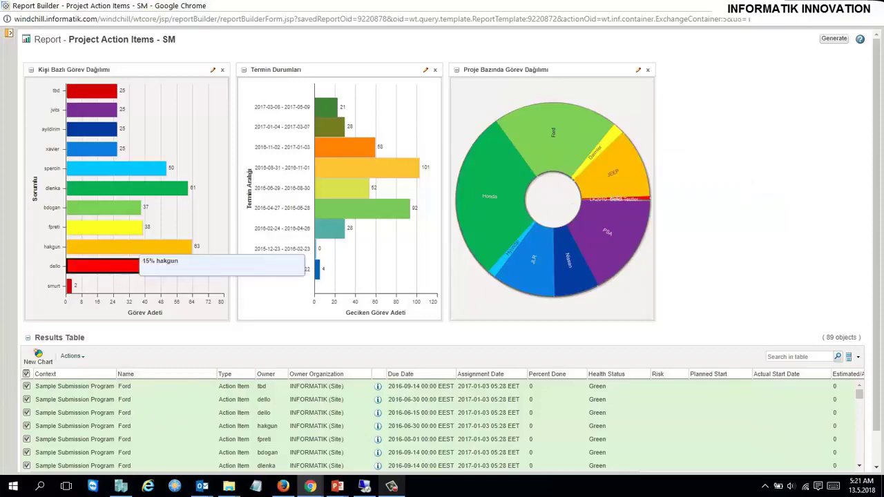
{"action": "left_click", "coordinate": [71, 355]}
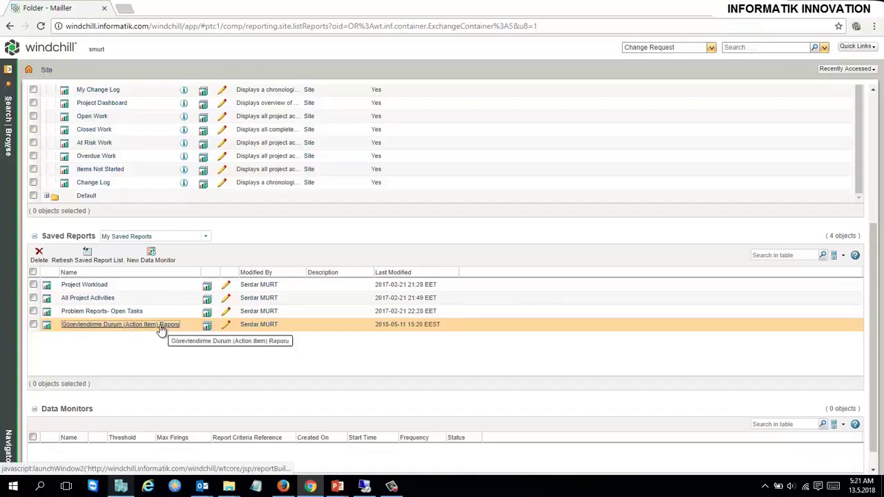
{"action": "right_click", "coordinate": [160, 329]}
{"action": "left_click", "coordinate": [185, 361]}
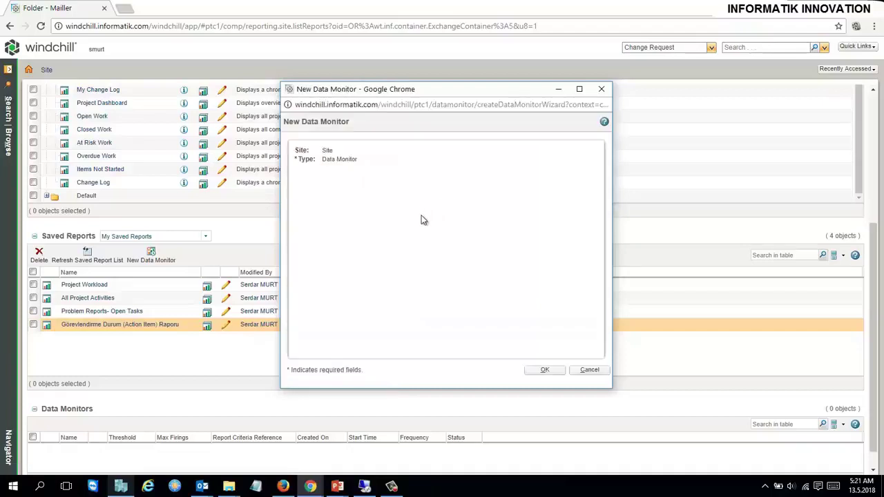
{"action": "left_click", "coordinate": [578, 89]}
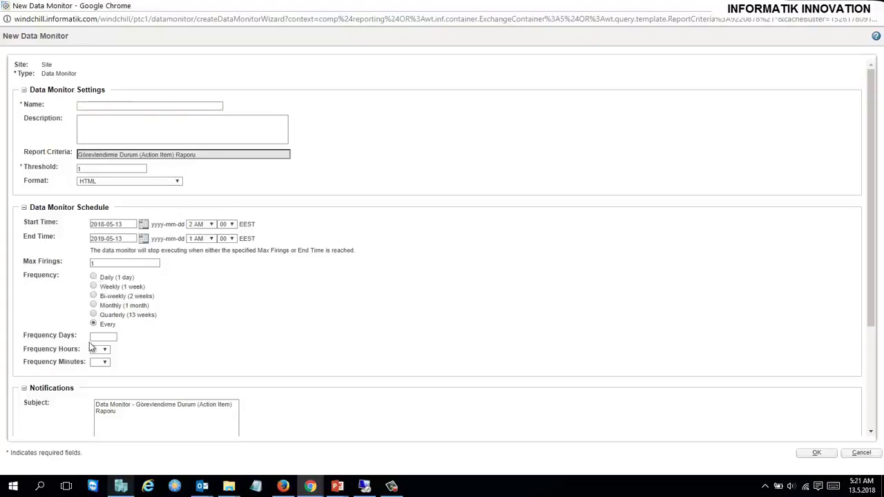
{"action": "scroll", "coordinate": [125, 361], "scroll_direction": "down", "scroll_amount": 3}
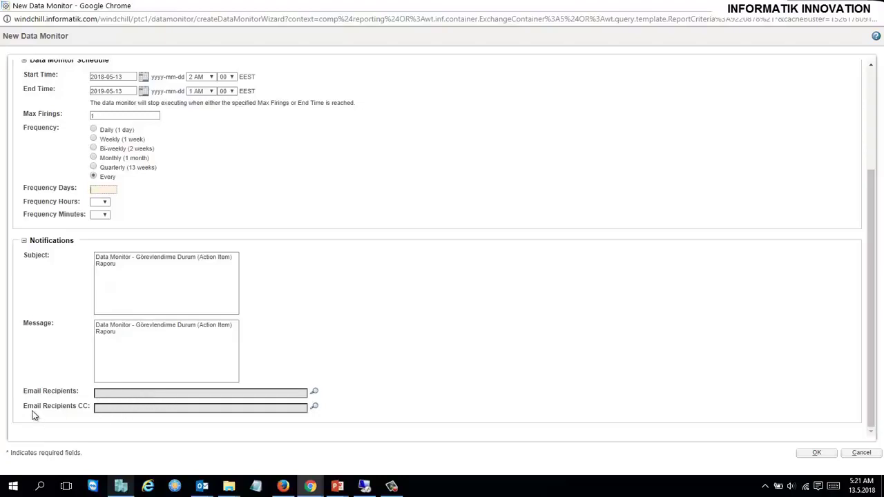
{"action": "left_click", "coordinate": [861, 452]}
{"action": "scroll", "coordinate": [315, 282], "scroll_direction": "up", "scroll_amount": 4}
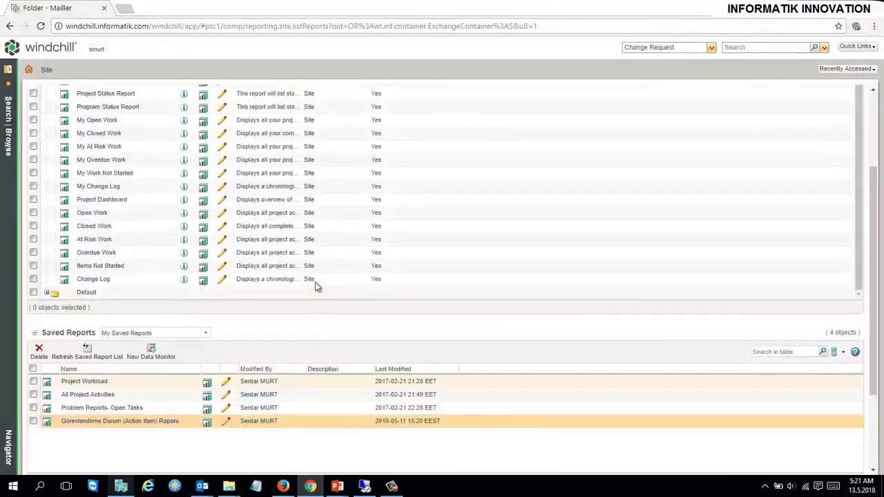